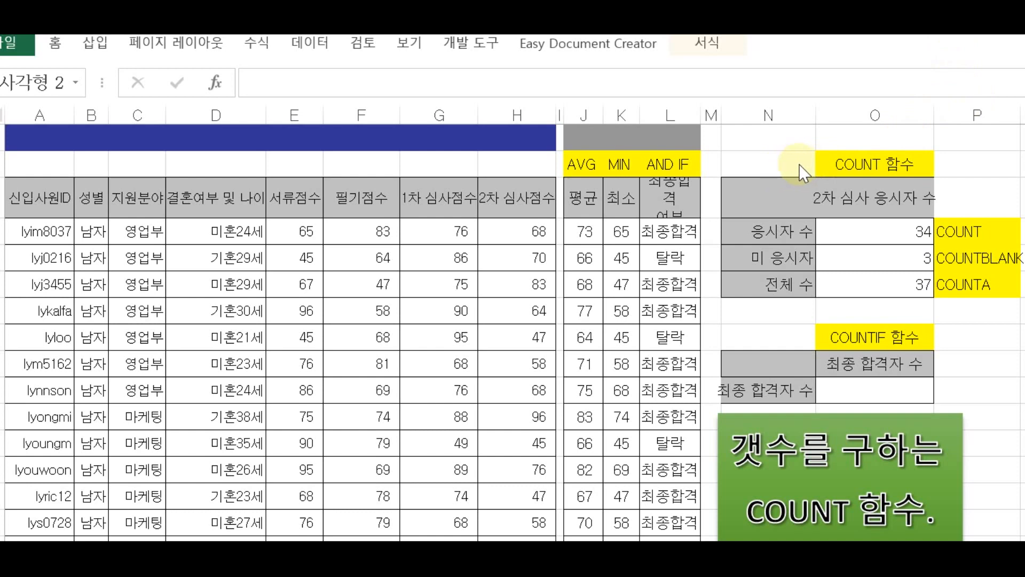
Step: Clear the existing formulas from cells O4, O5 and O6 of the 2차 심사 응시자 수 table
click(893, 230)
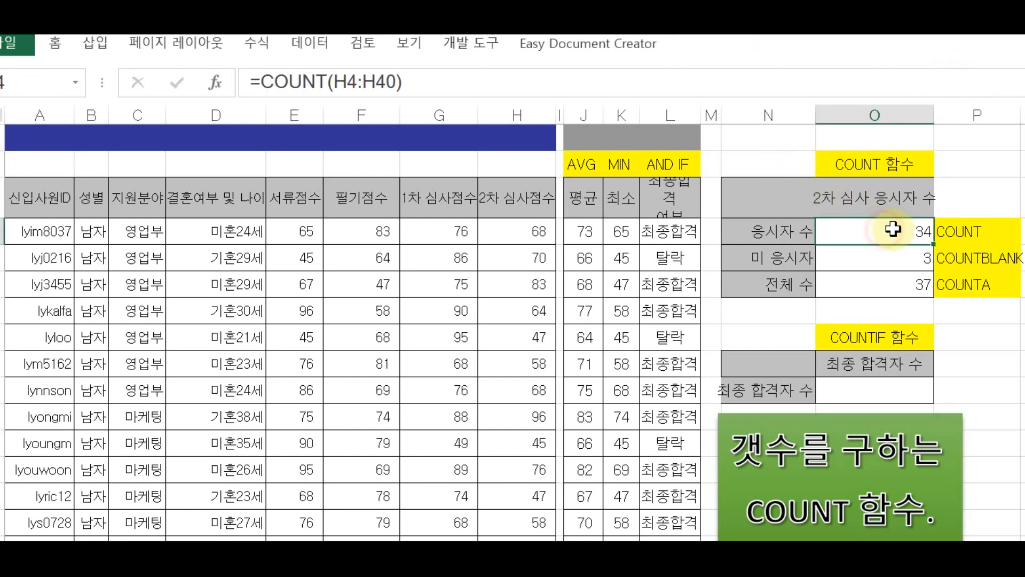
key(Delete)
key(Down)
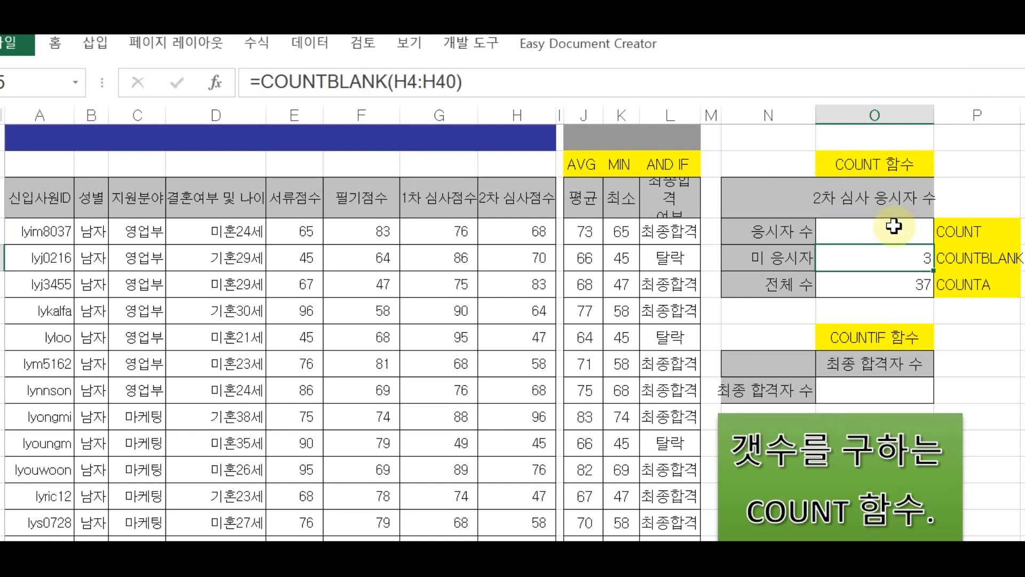
key(Delete)
key(Down)
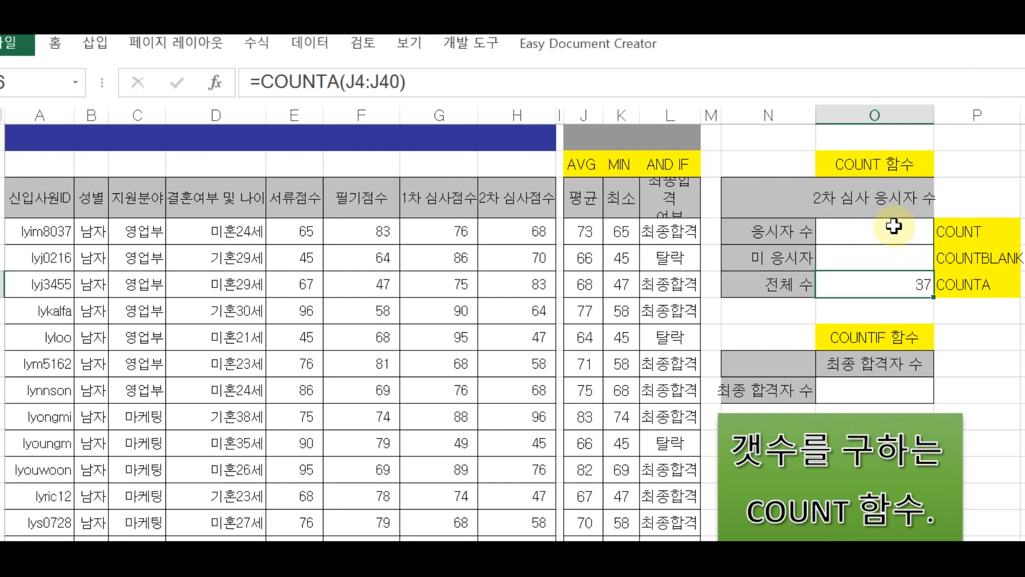
key(Delete)
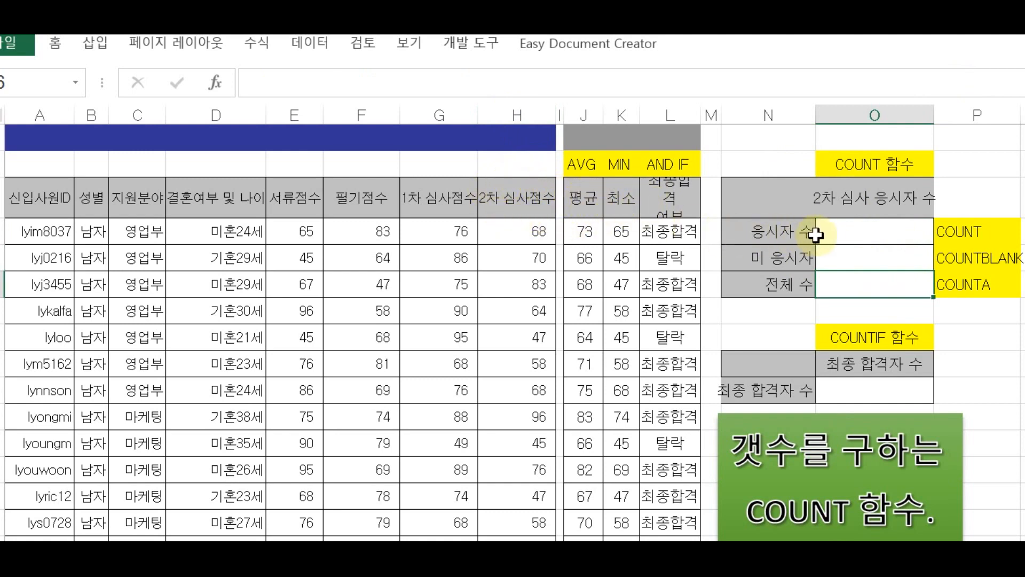
Step: Insert the COUNT function from the 통계 category into cell O4 for 응시자 수
click(855, 230)
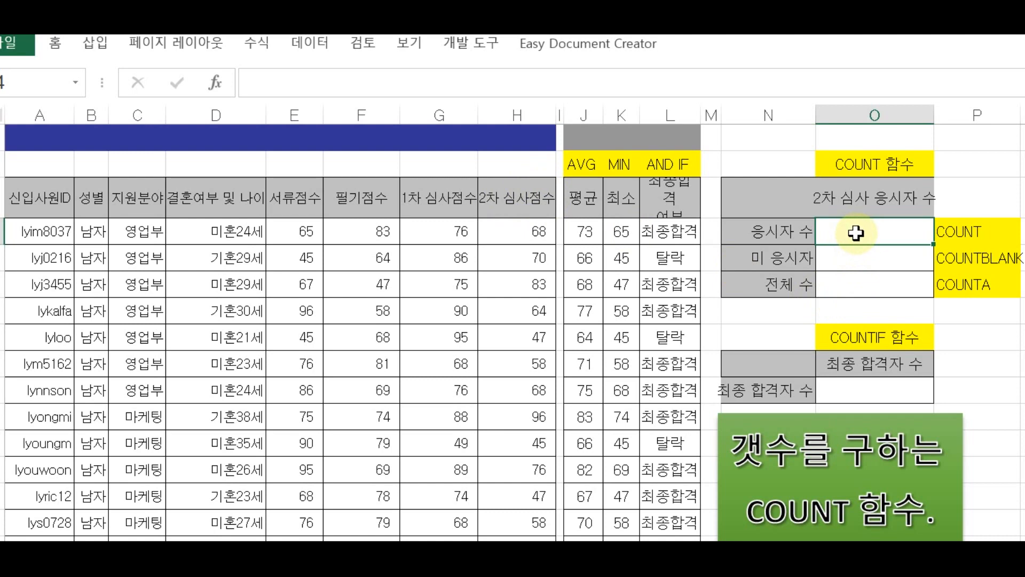
click(216, 85)
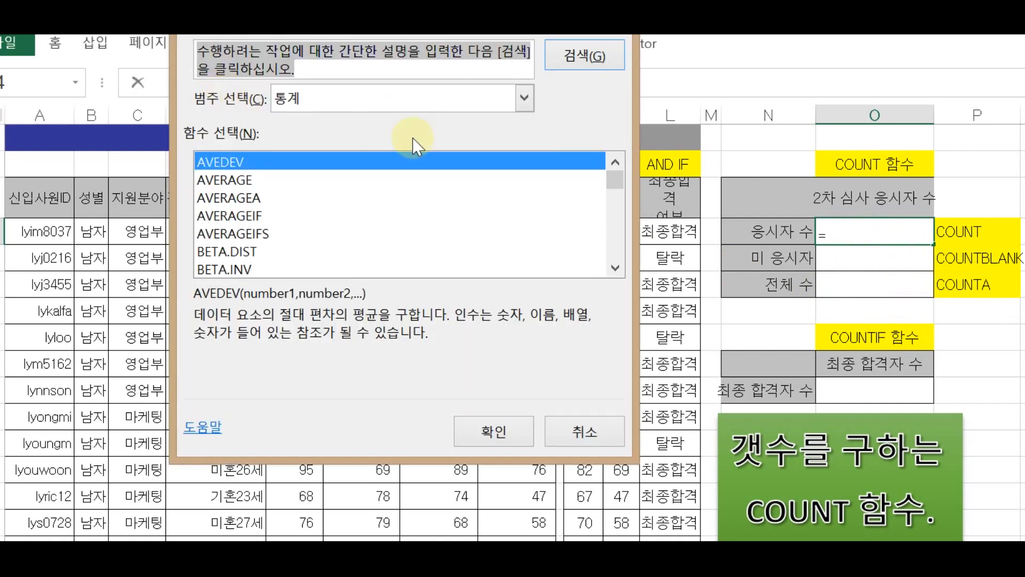
drag(613, 175, 609, 187)
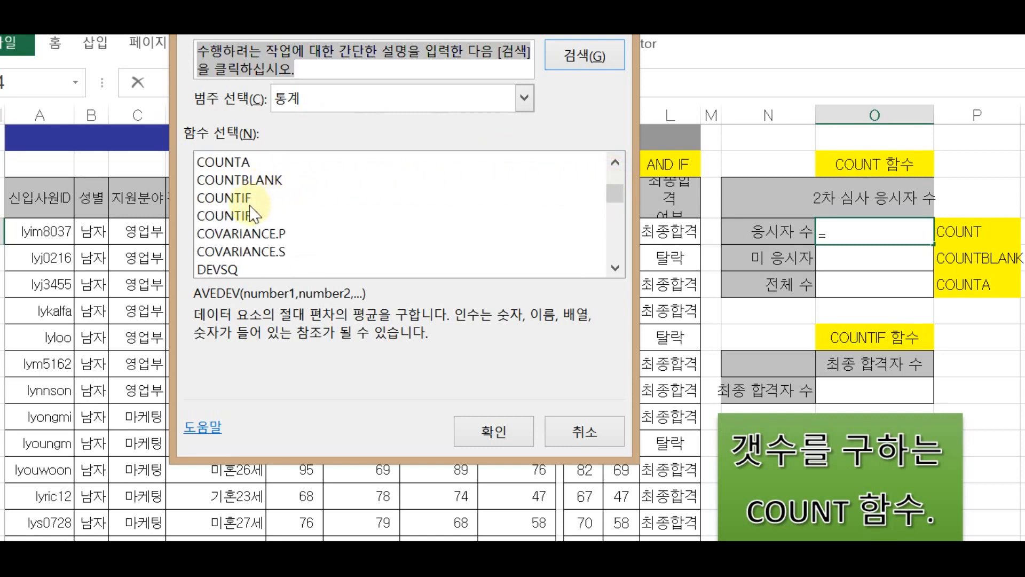
scroll(266, 180, up, 2)
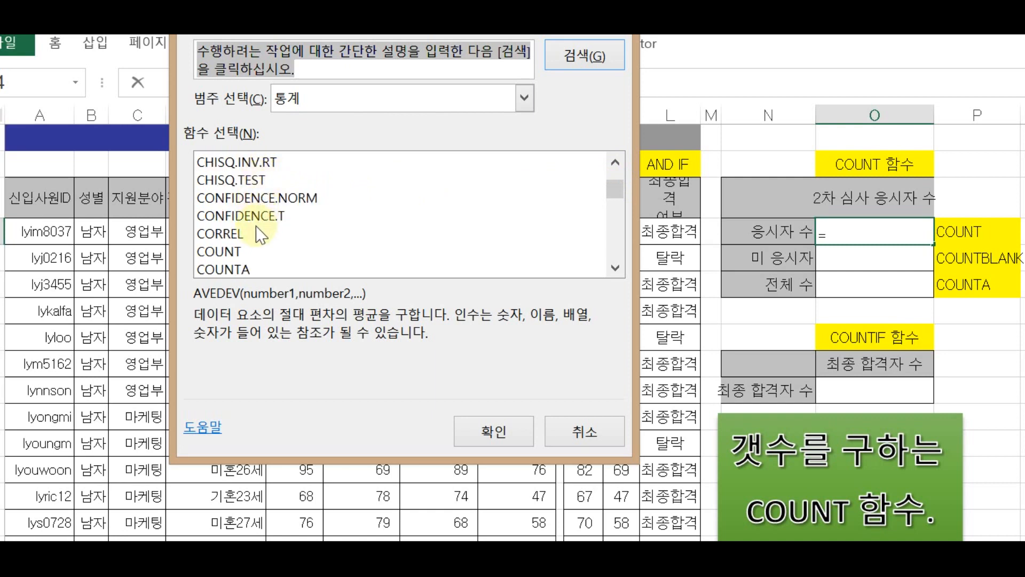
scroll(278, 208, down, 1)
click(273, 199)
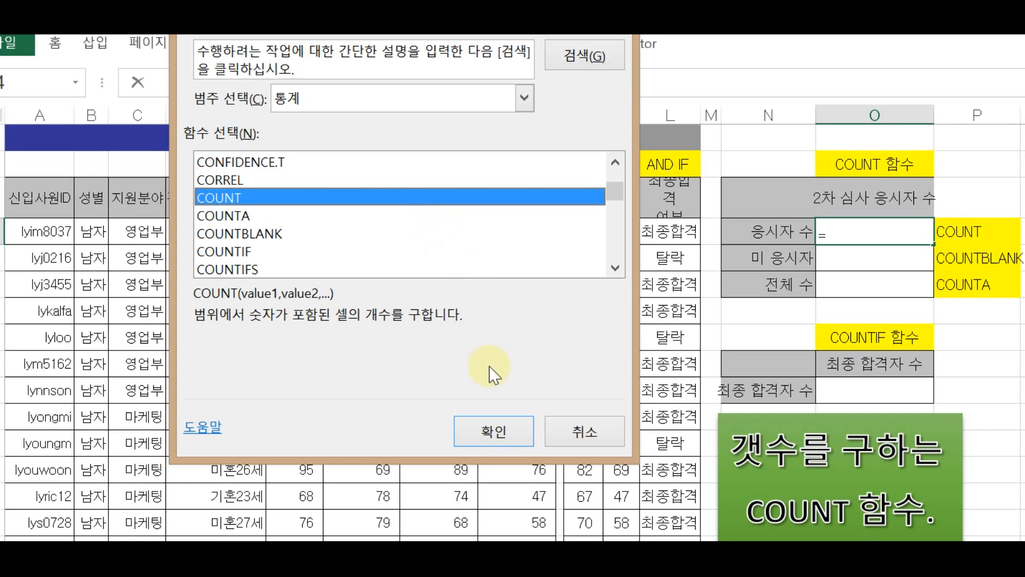
click(495, 427)
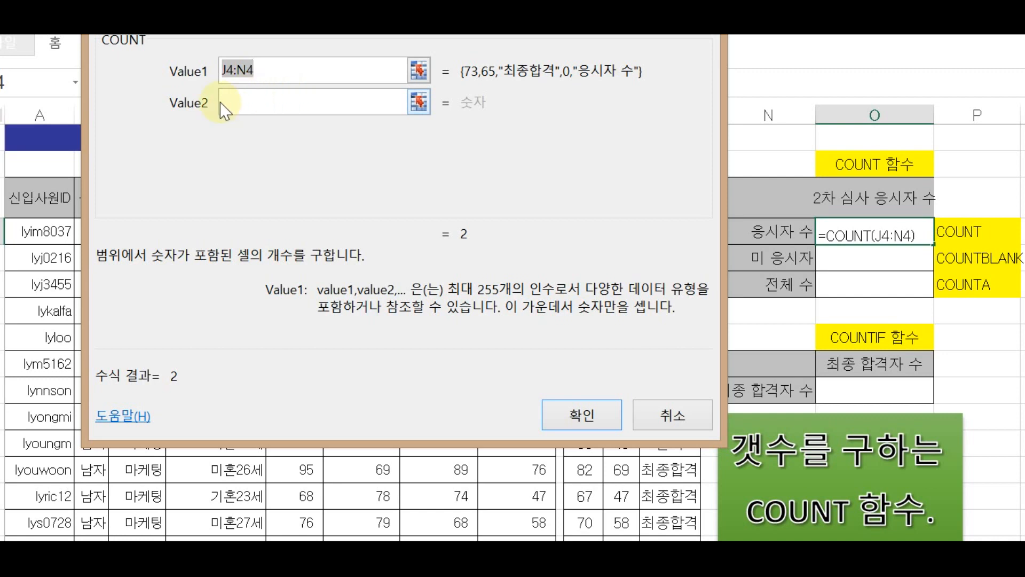
Step: Set COUNT's Value1 to the 2차 심사점수 range H4:H40 and complete the formula
click(418, 70)
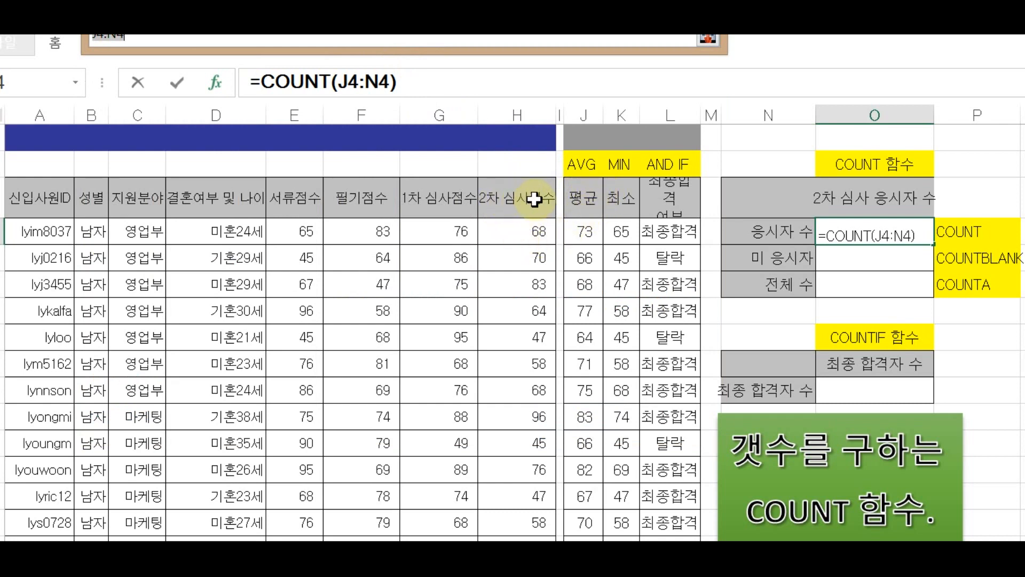
click(531, 230)
drag(531, 229, 522, 502)
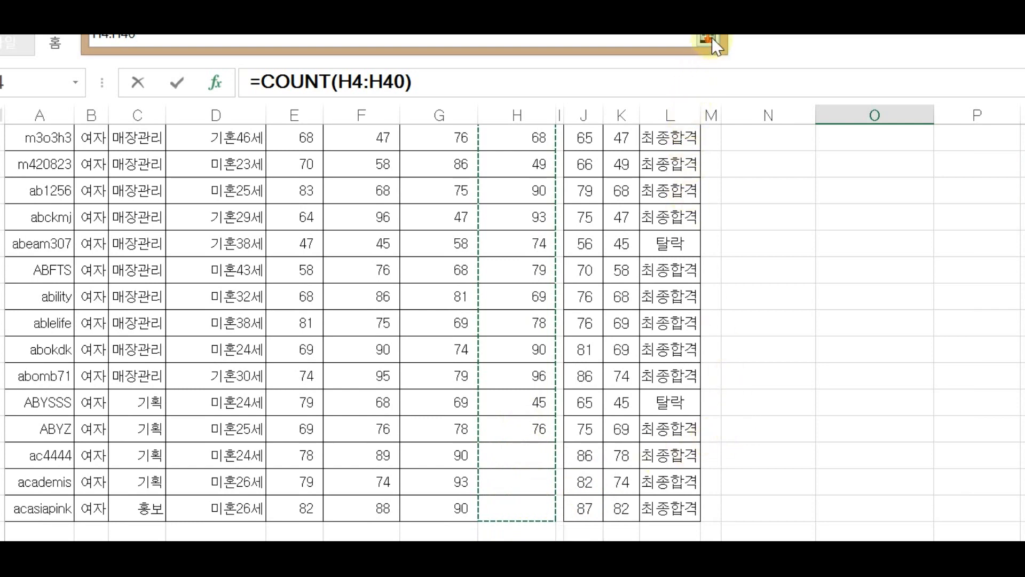
scroll(726, 291, up, 6)
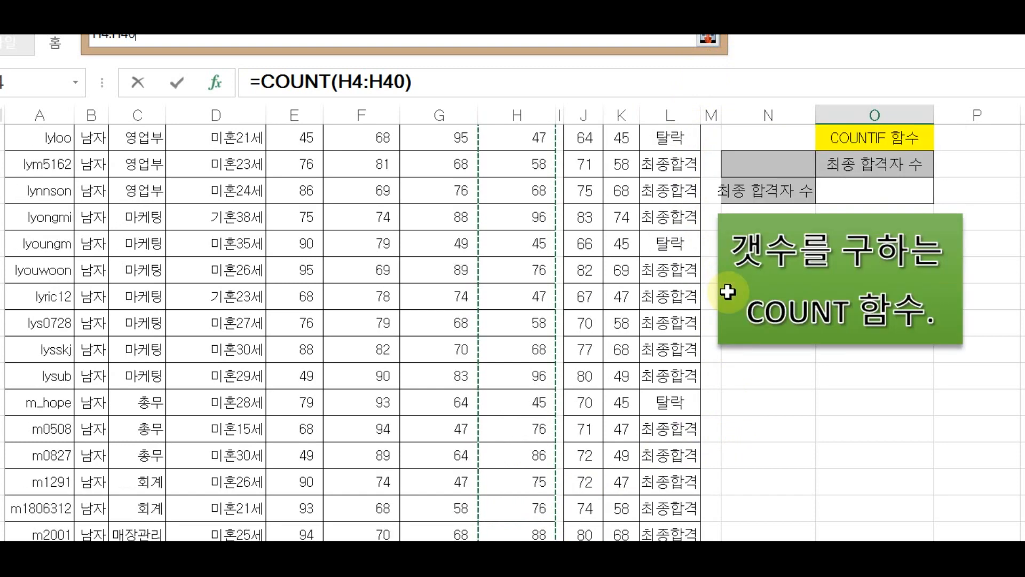
scroll(726, 291, up, 2)
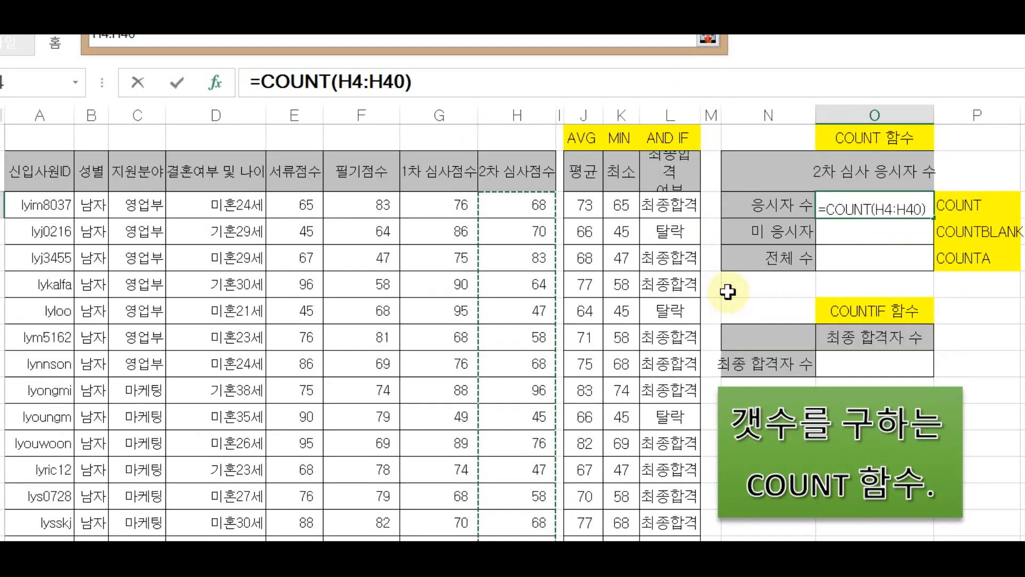
click(712, 35)
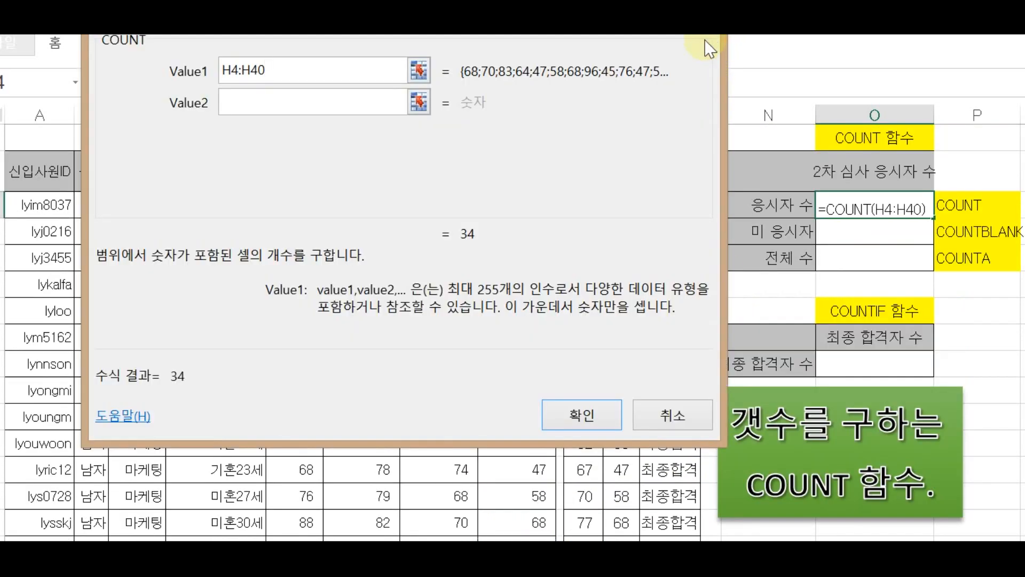
click(559, 415)
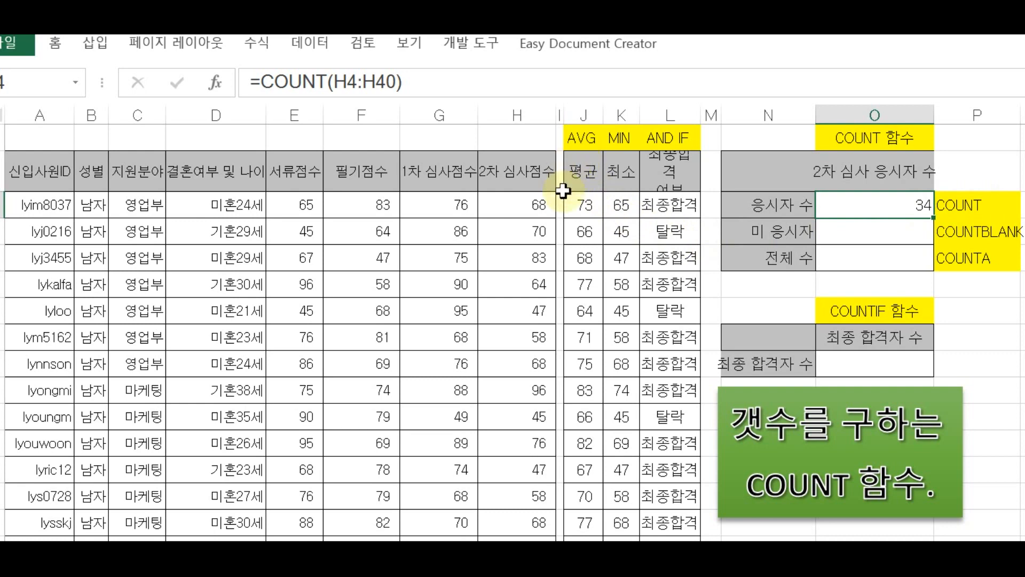
key(Delete)
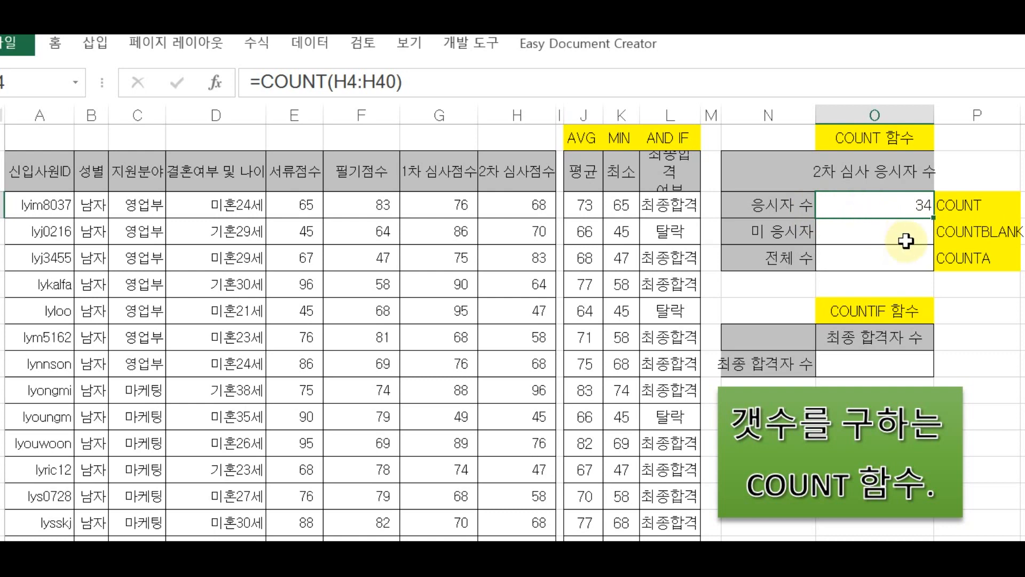
Step: Insert the COUNTBLANK function from the 통계 category into cell O5 for 미 응시자
click(886, 229)
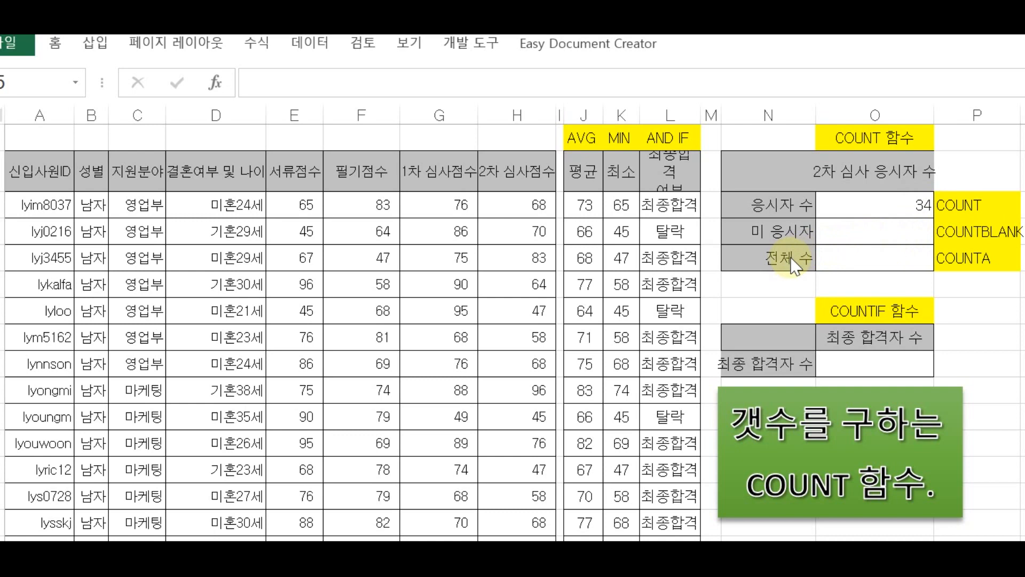
click(911, 230)
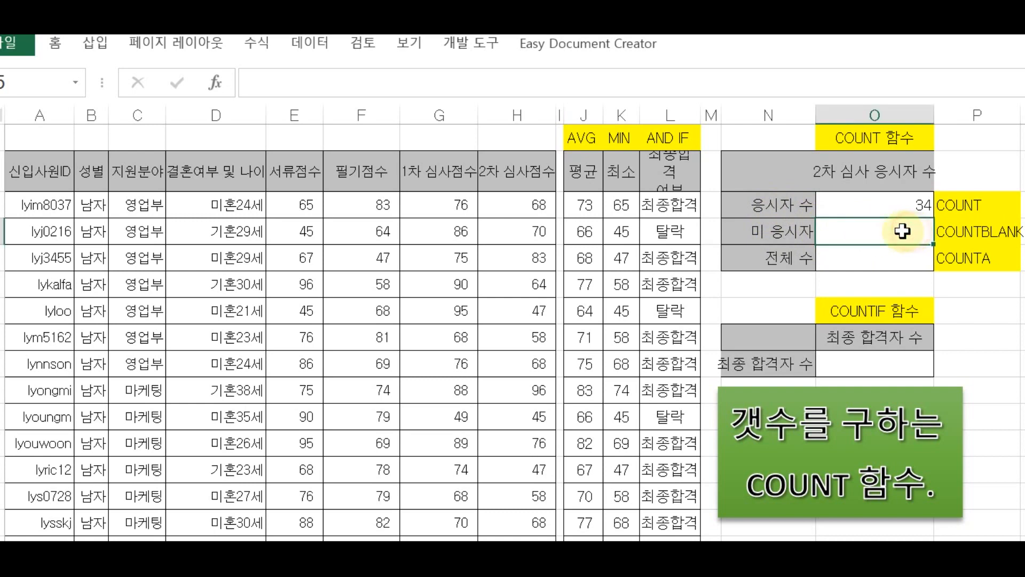
click(216, 82)
click(378, 216)
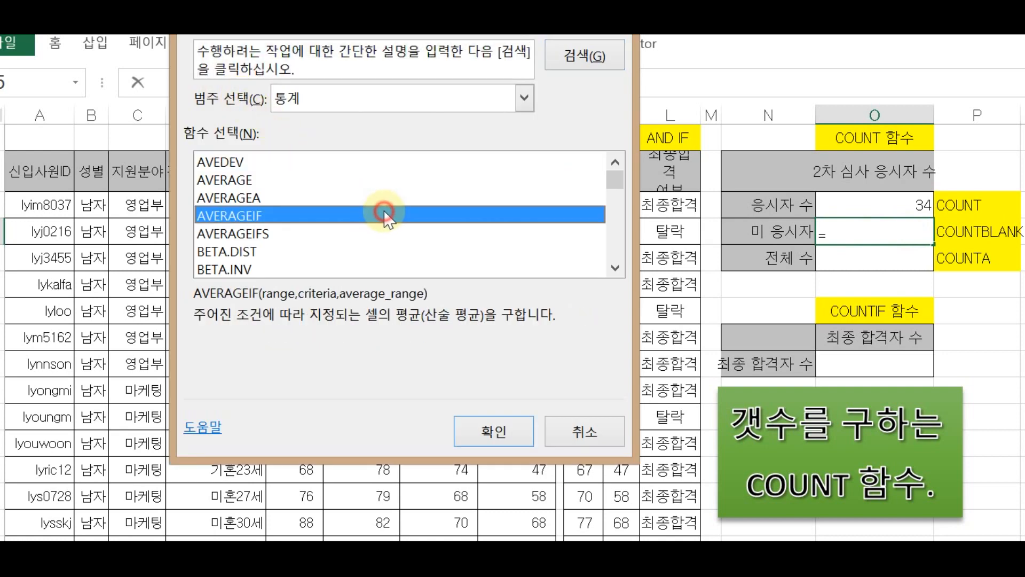
scroll(385, 213, down, 4)
scroll(391, 214, down, 1)
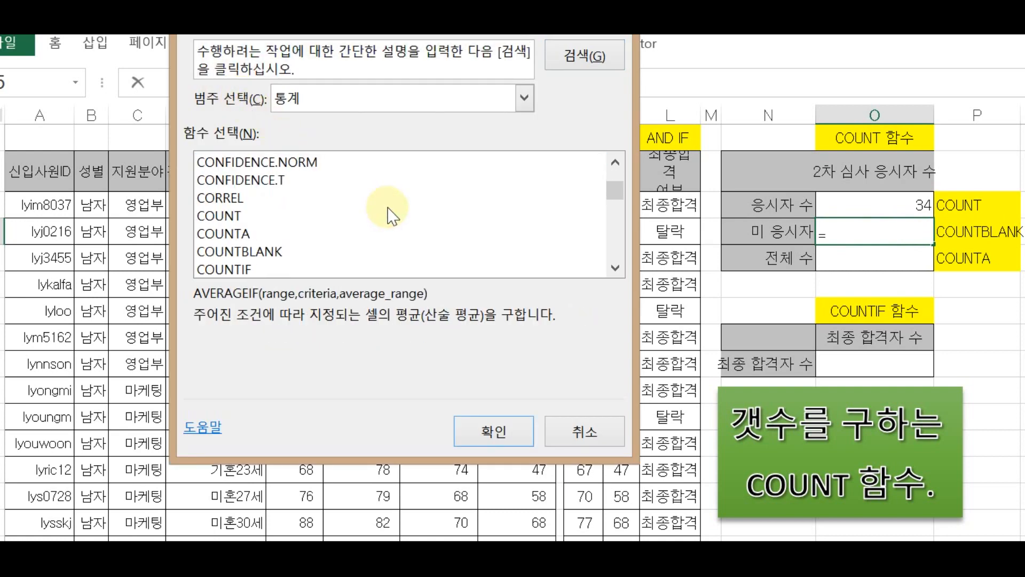
click(243, 253)
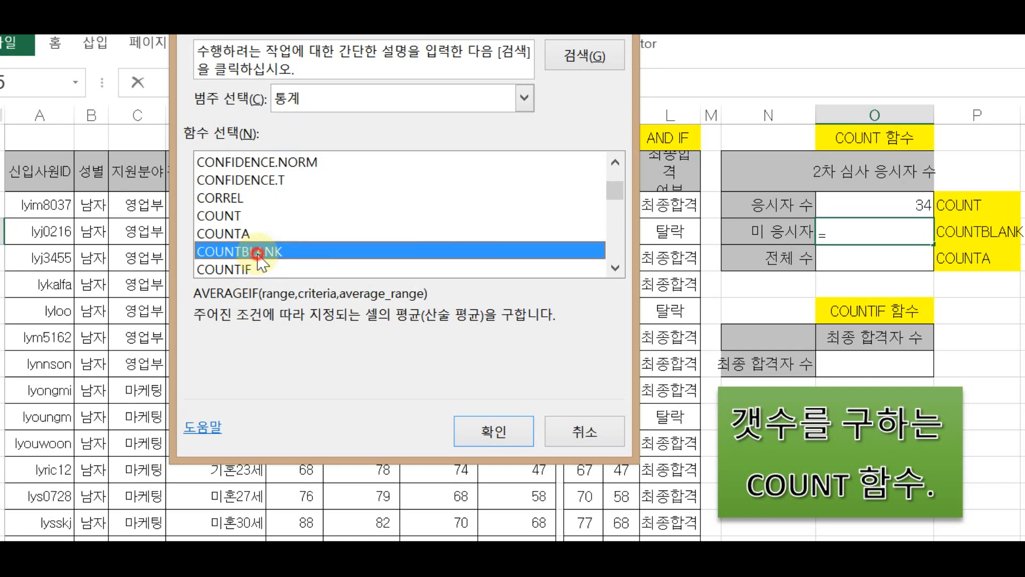
click(496, 430)
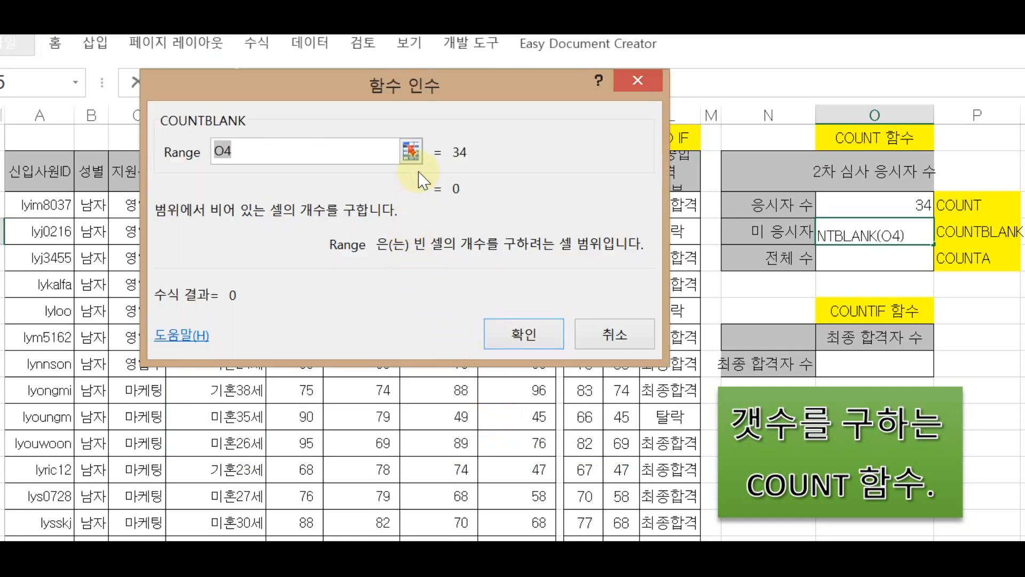
Step: Set COUNTBLANK's Range to the 2차 심사점수 cells H4:H40 and complete the formula
click(411, 151)
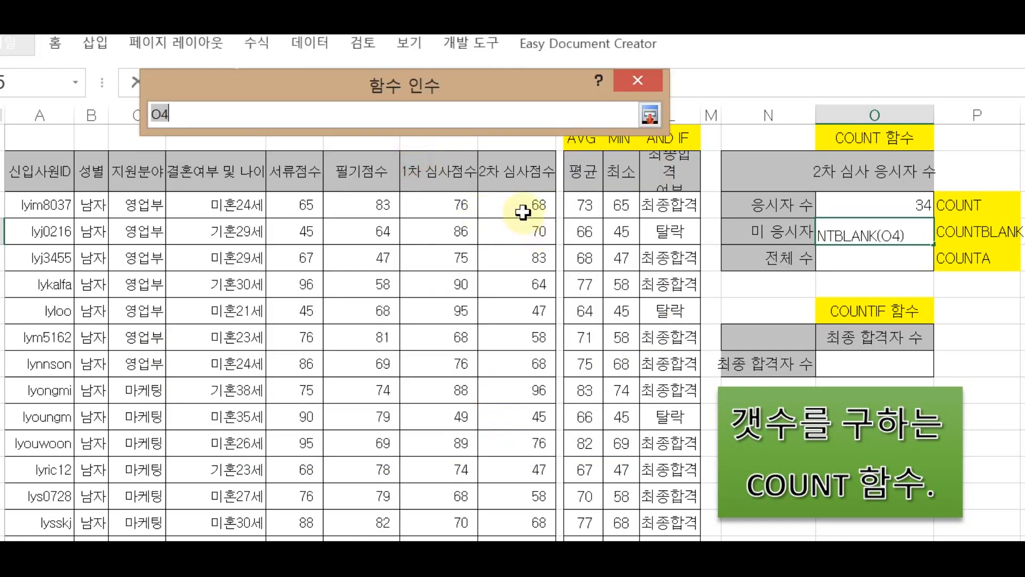
drag(522, 213, 527, 507)
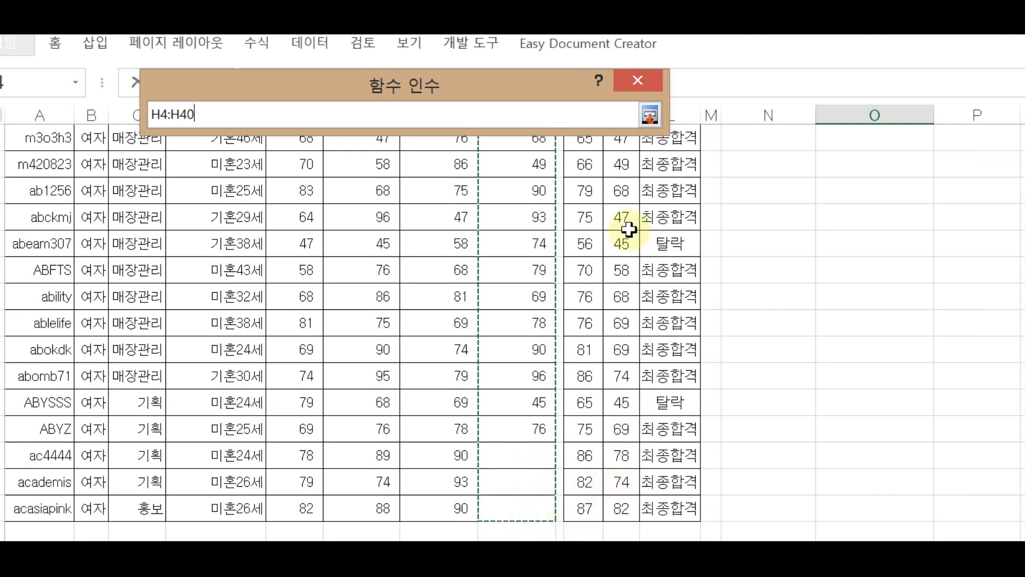
click(648, 115)
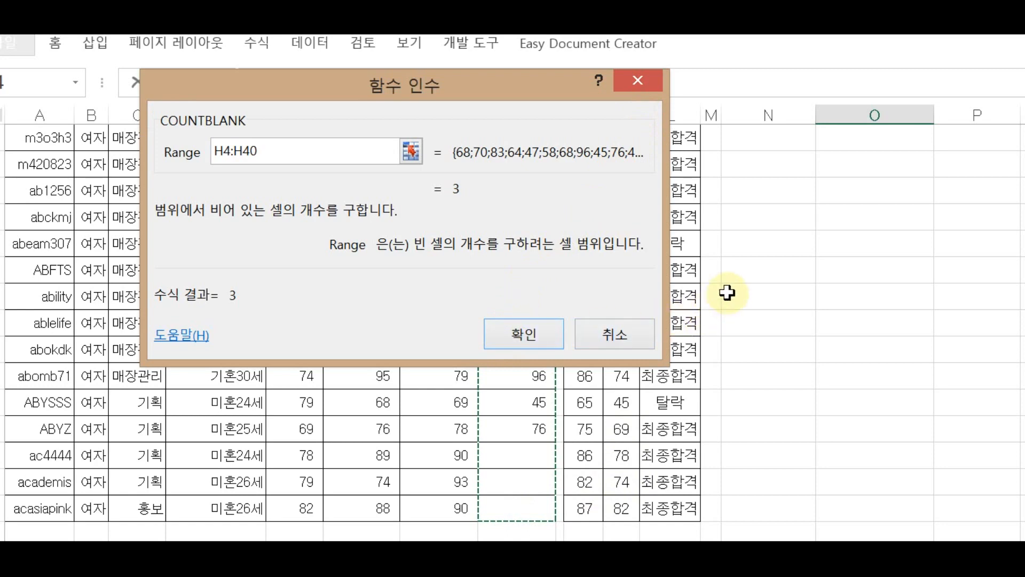
scroll(751, 286, down, 2)
scroll(751, 286, up, 10)
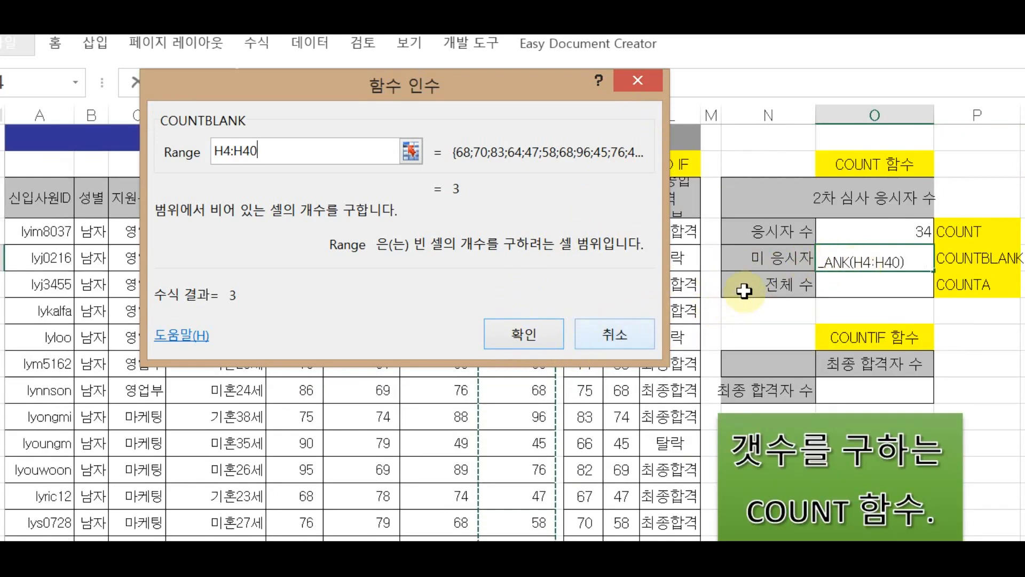
click(523, 338)
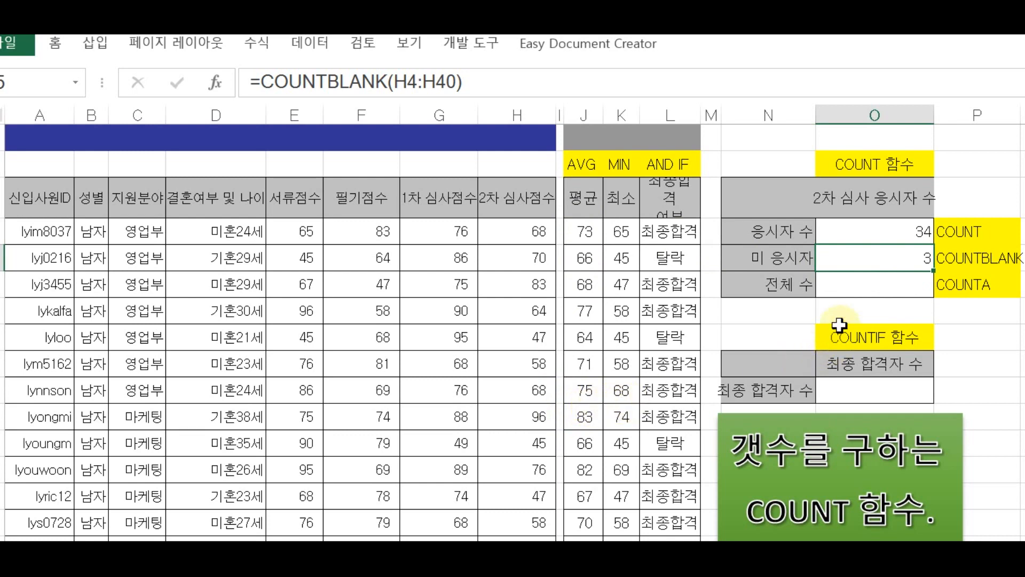
Step: Insert the COUNTA function from the 통계 category into cell O6 for 전체 수
click(842, 287)
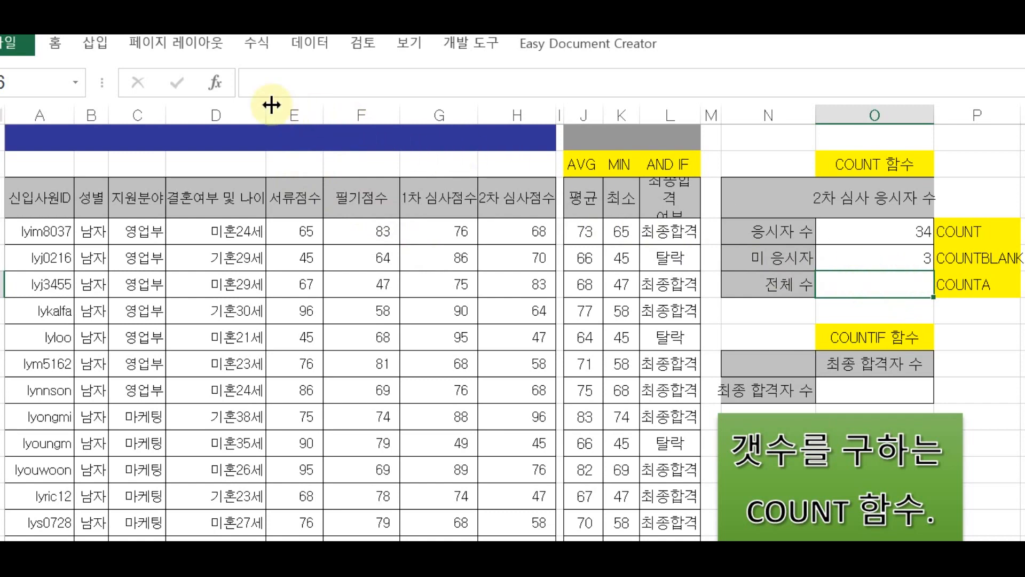
click(216, 83)
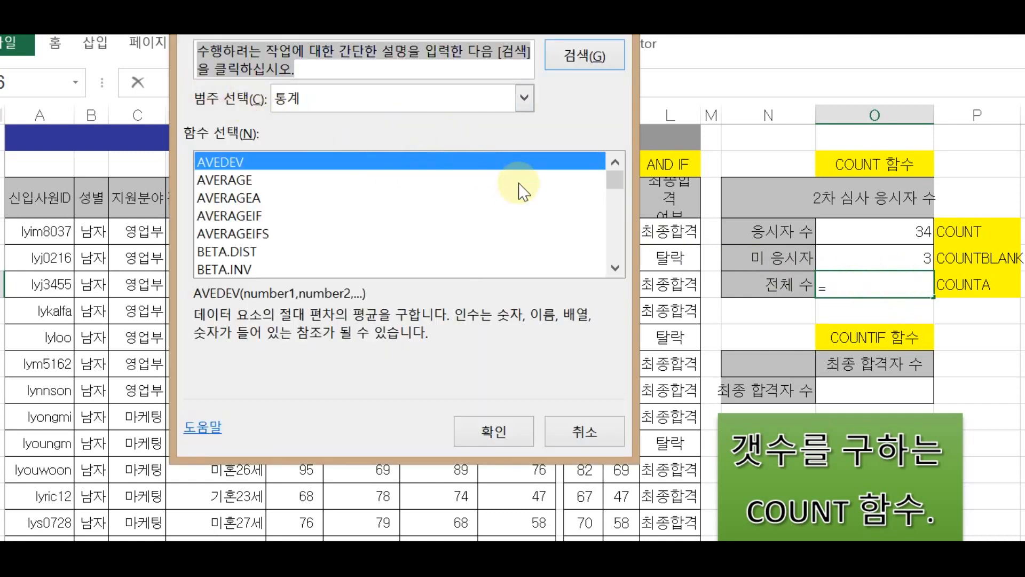
click(518, 183)
scroll(519, 185, down, 2)
scroll(520, 187, down, 5)
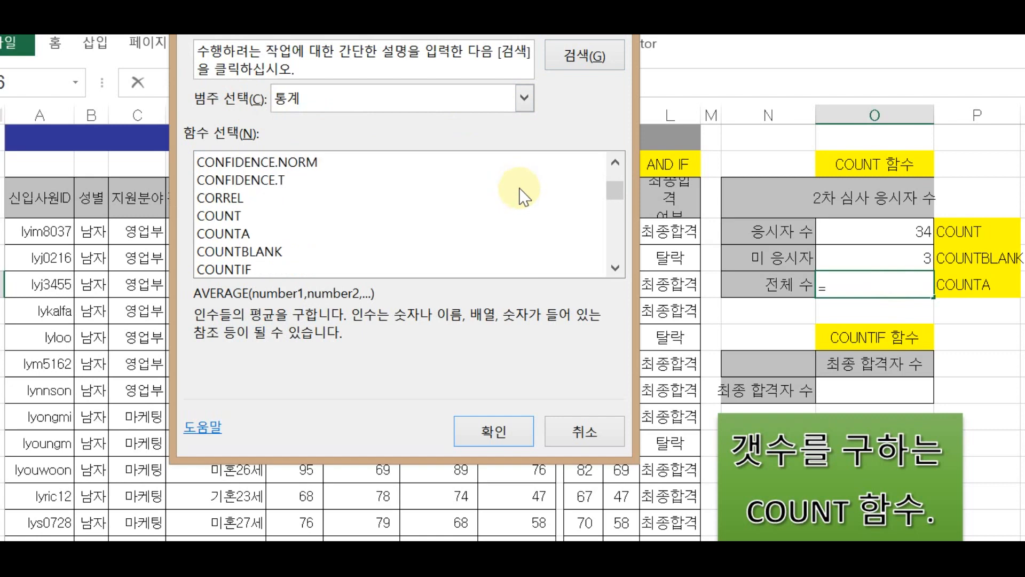
scroll(332, 201, up, 1)
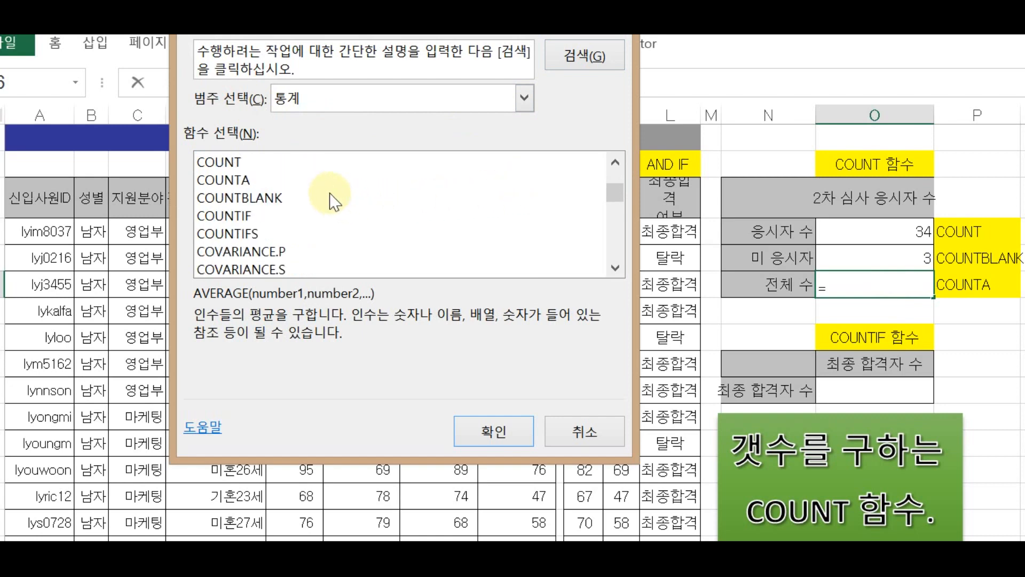
click(238, 182)
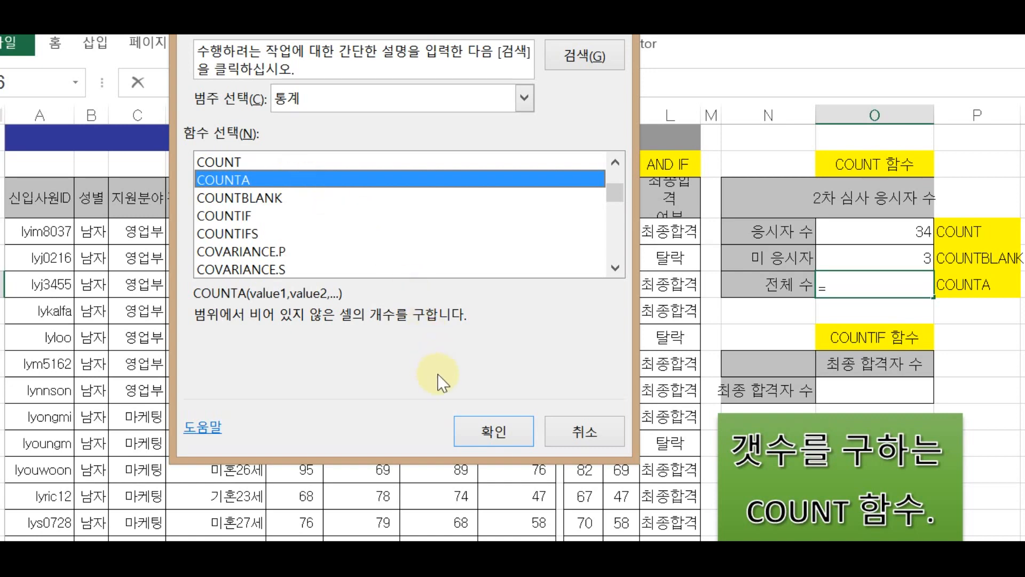
click(473, 431)
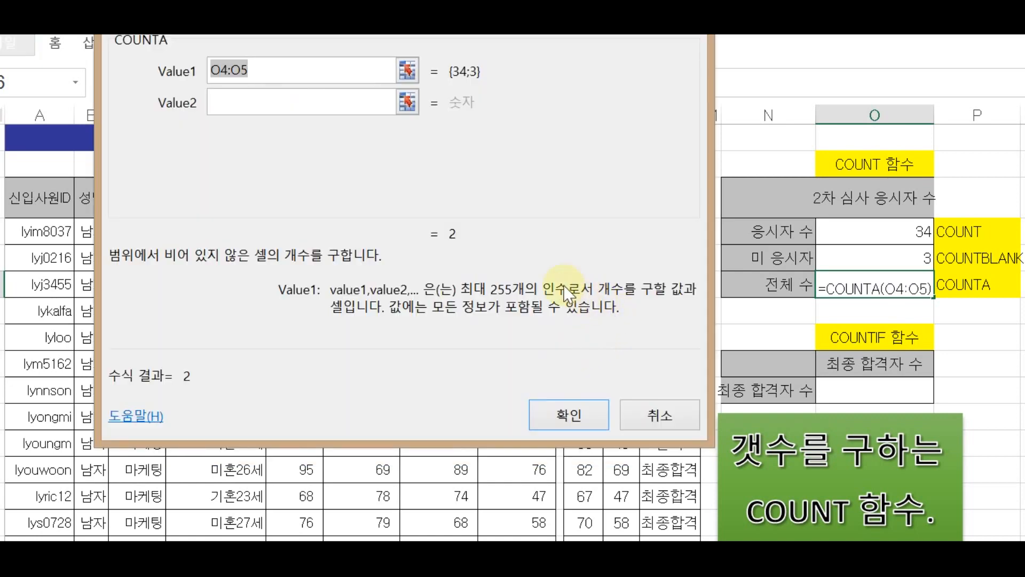
Step: Set COUNTA's Value1 to the 평균 cells J4:J40 and complete the formula
click(407, 70)
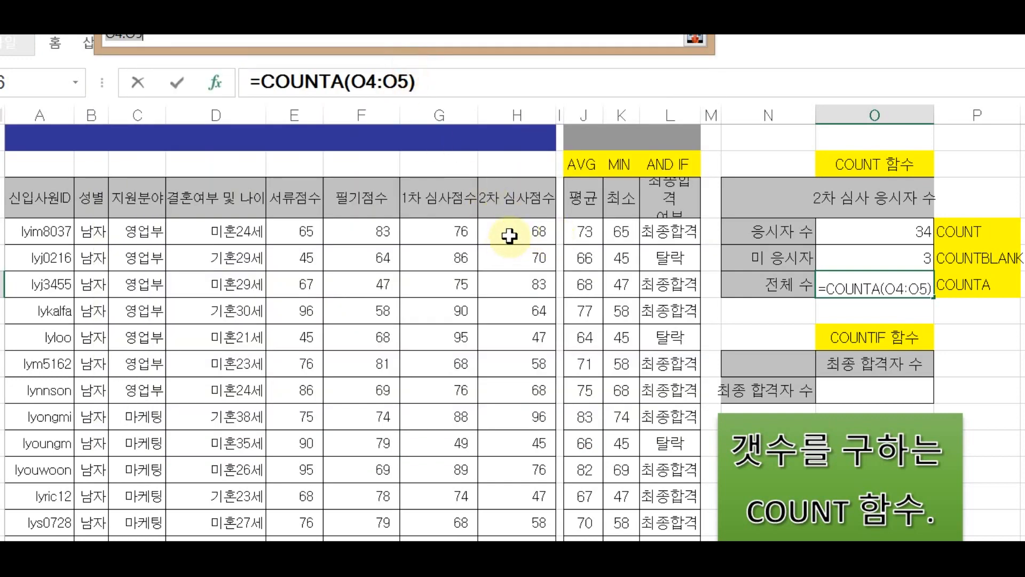
scroll(509, 236, down, 6)
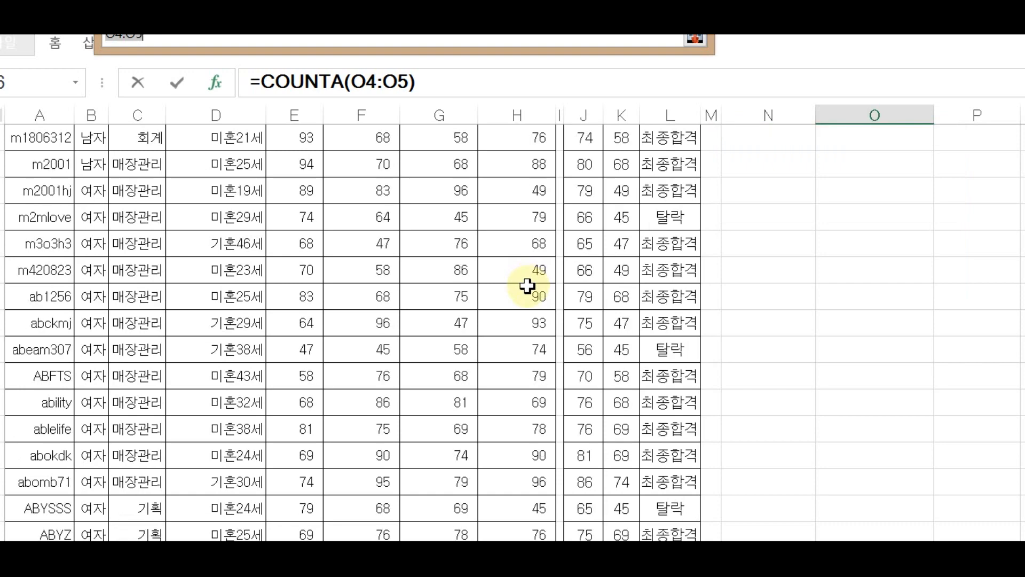
scroll(527, 286, down, 2)
scroll(517, 389, up, 2)
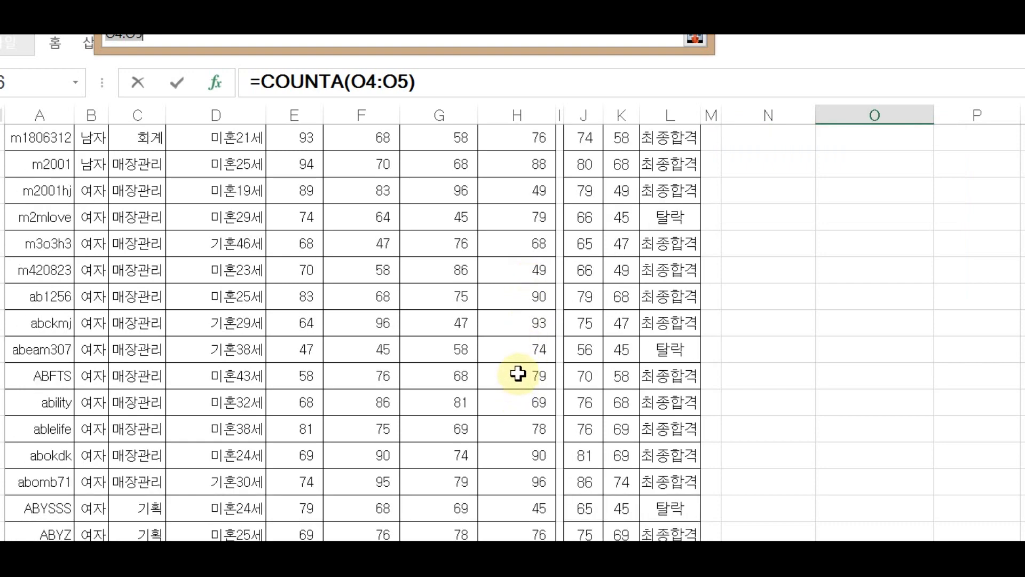
scroll(518, 374, up, 7)
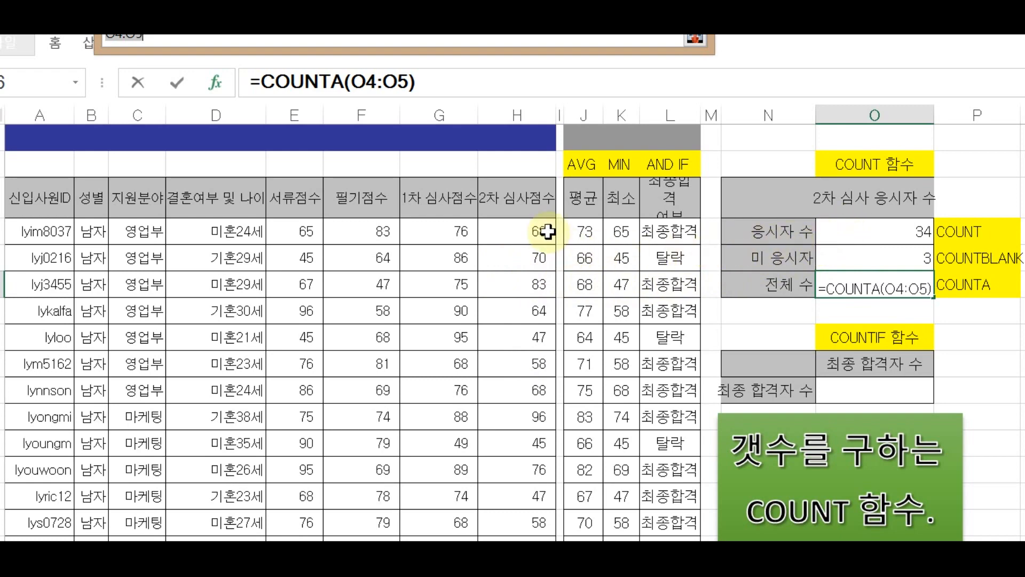
scroll(544, 238, down, 2)
scroll(545, 243, down, 8)
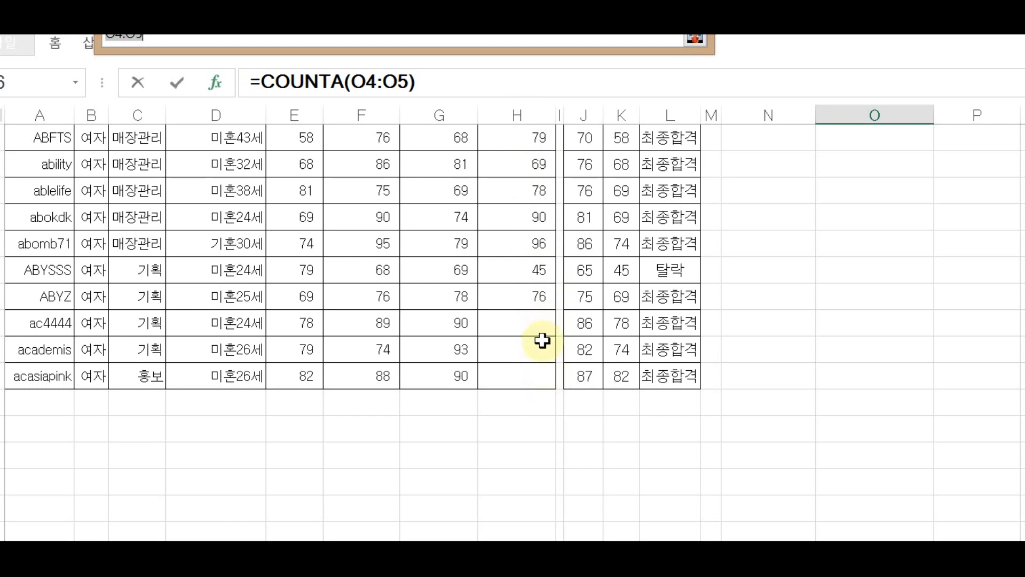
scroll(542, 340, up, 6)
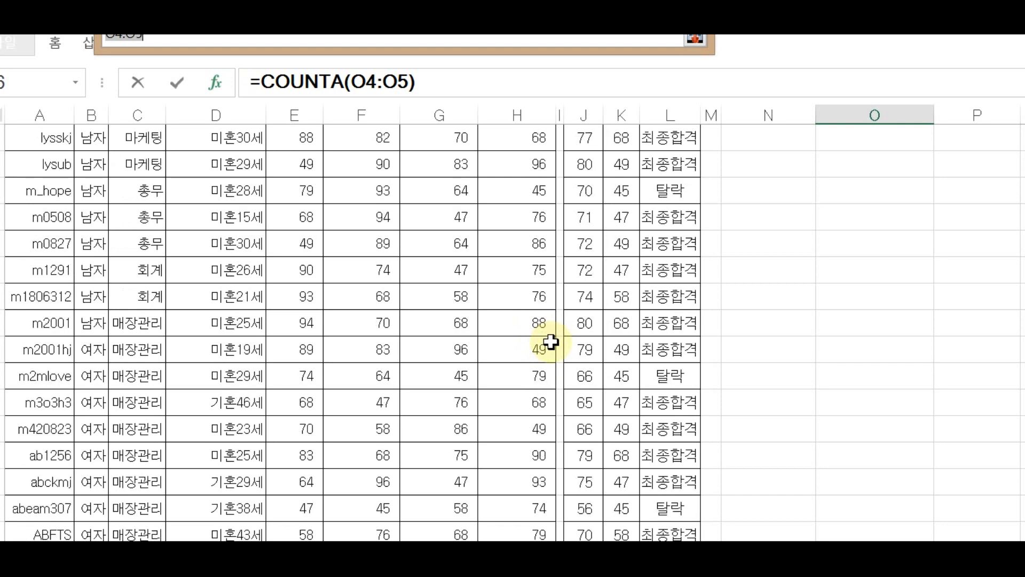
scroll(549, 342, up, 5)
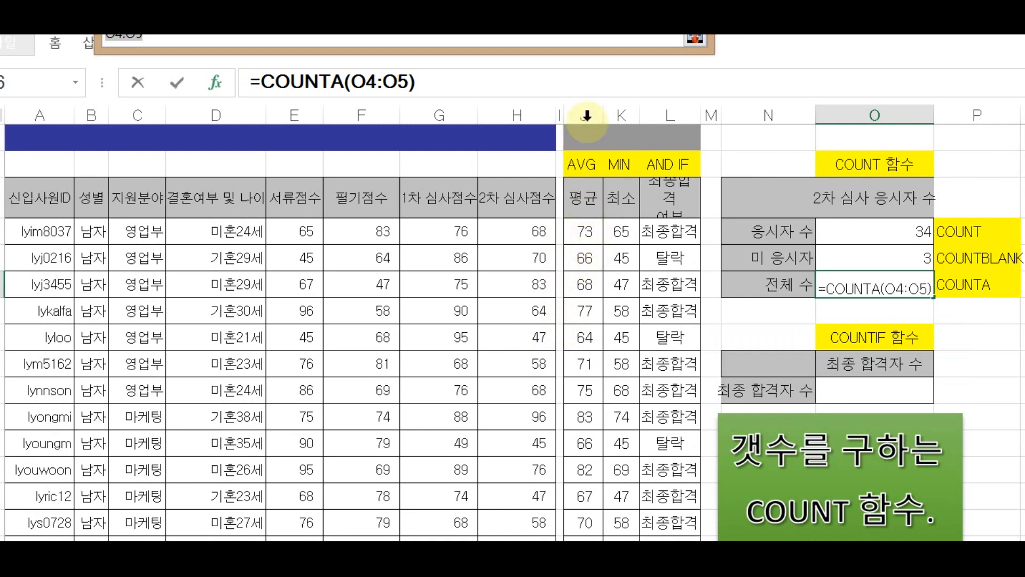
click(586, 230)
drag(585, 229, 591, 505)
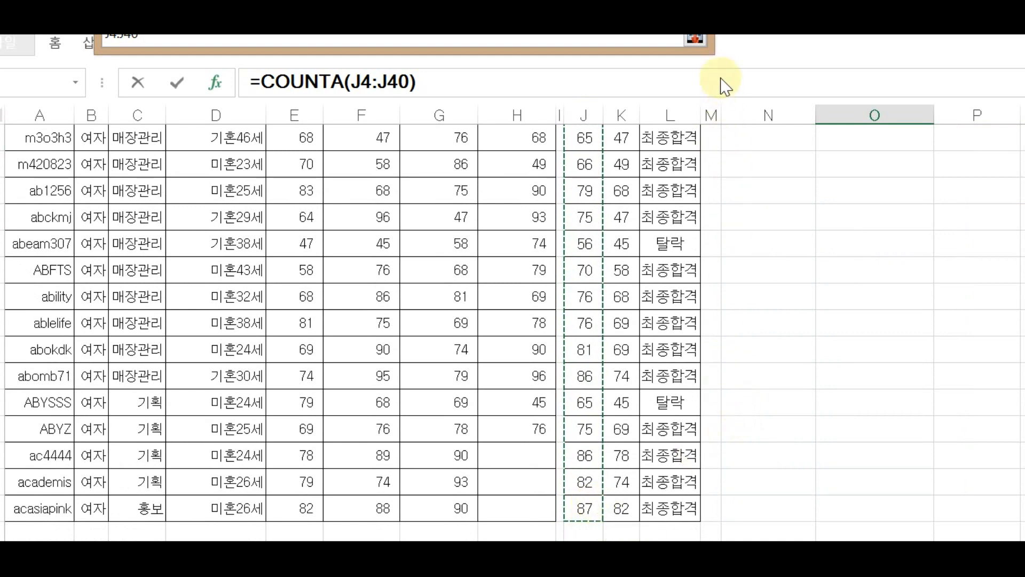
click(695, 39)
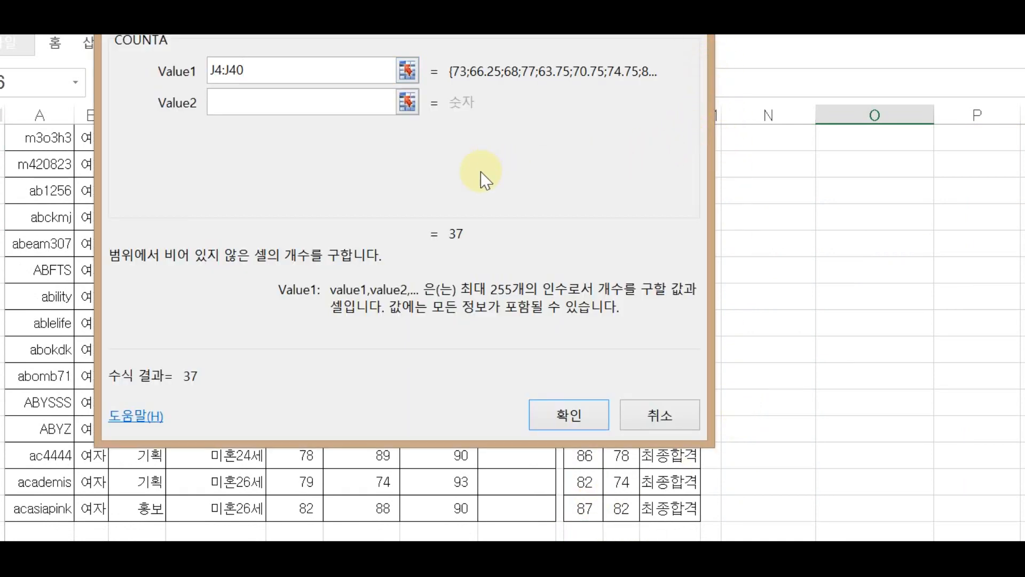
scroll(742, 344, up, 10)
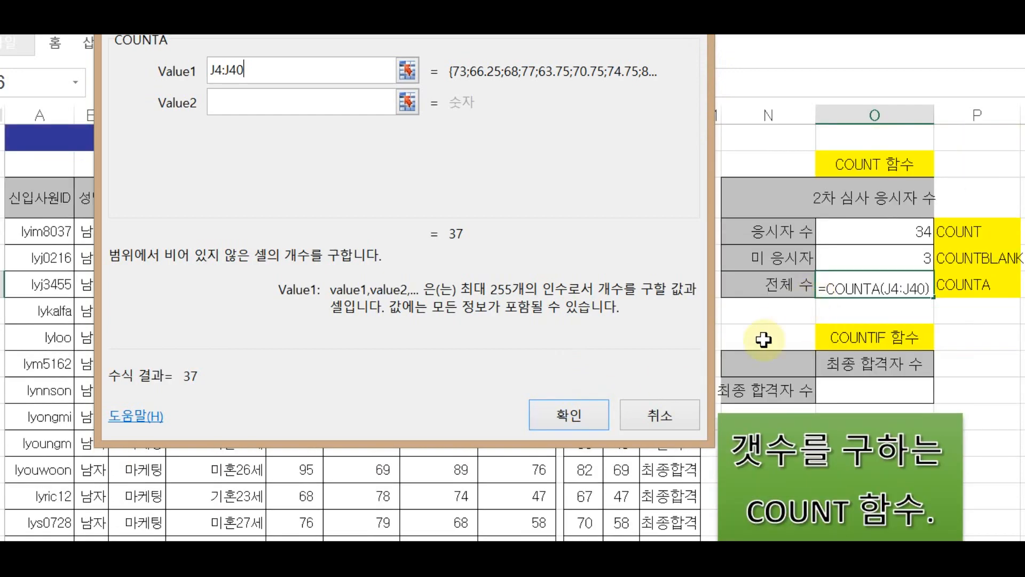
click(580, 416)
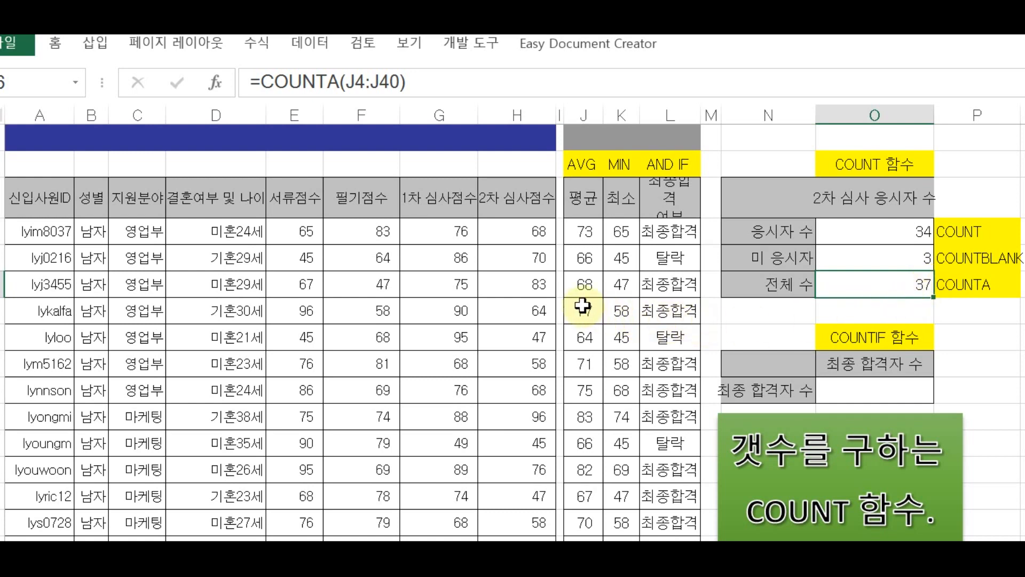
Step: Examine the 2차 심사점수 and 평균 columns down to the last applicant row against the COUNT results table
scroll(620, 310, down, 4)
scroll(625, 312, down, 5)
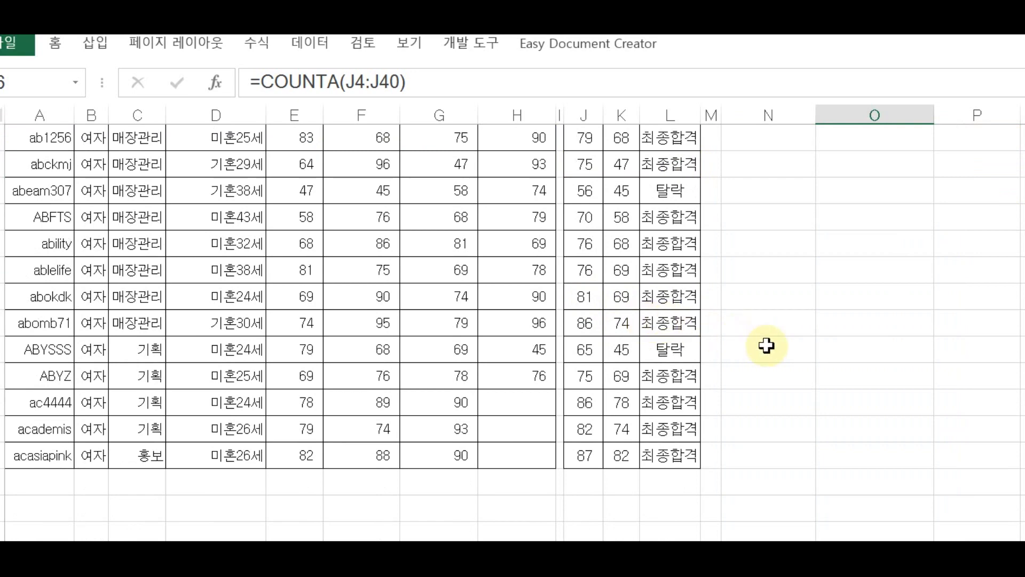
scroll(767, 346, up, 5)
scroll(823, 346, up, 3)
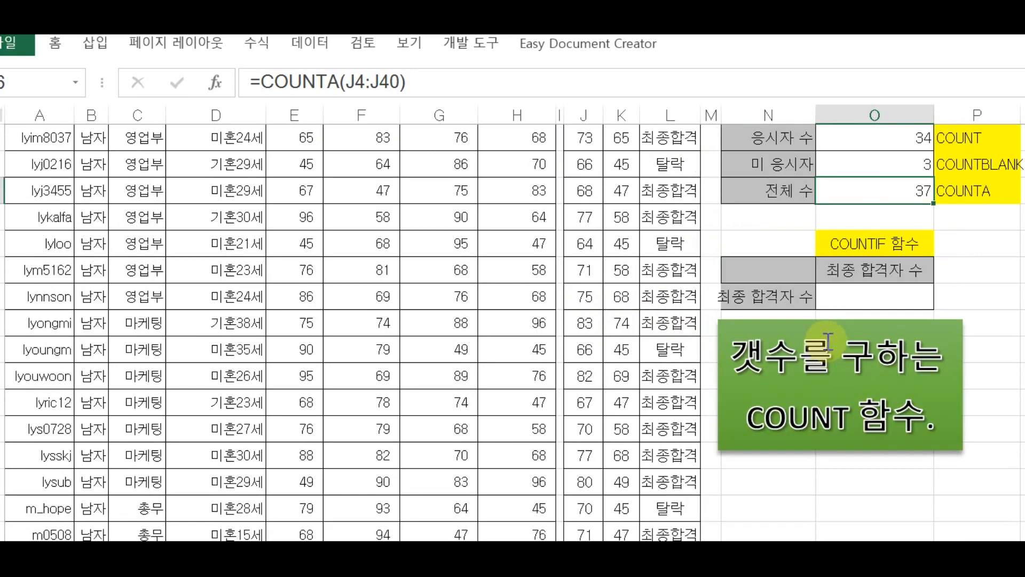
scroll(843, 337, down, 1)
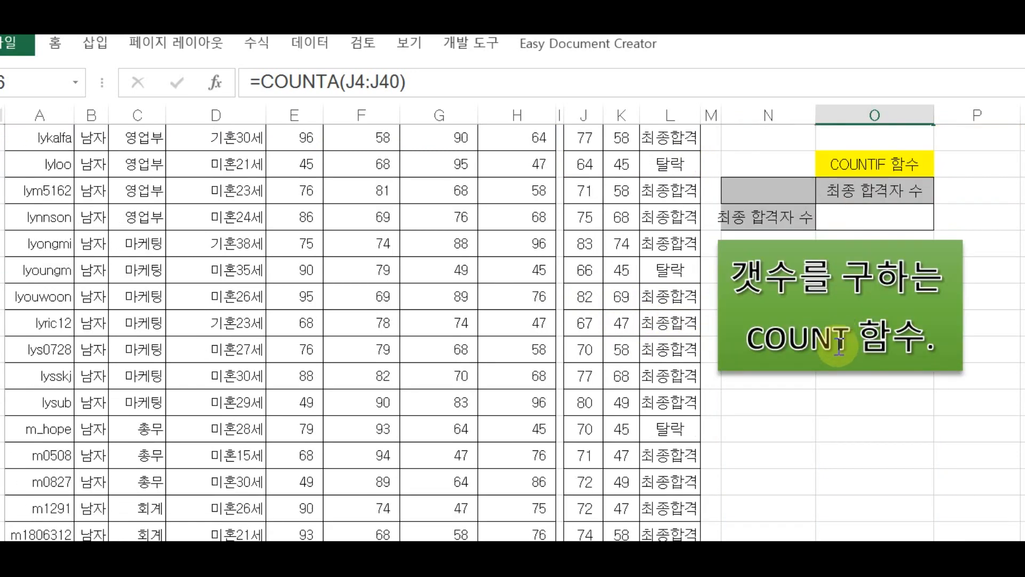
scroll(840, 346, up, 2)
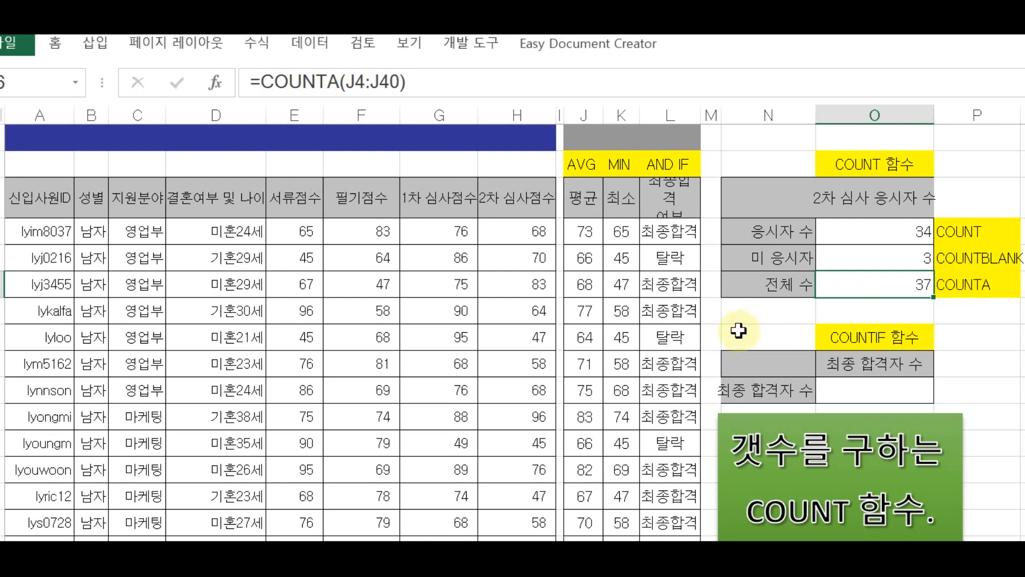
scroll(788, 302, down, 1)
scroll(796, 306, up, 1)
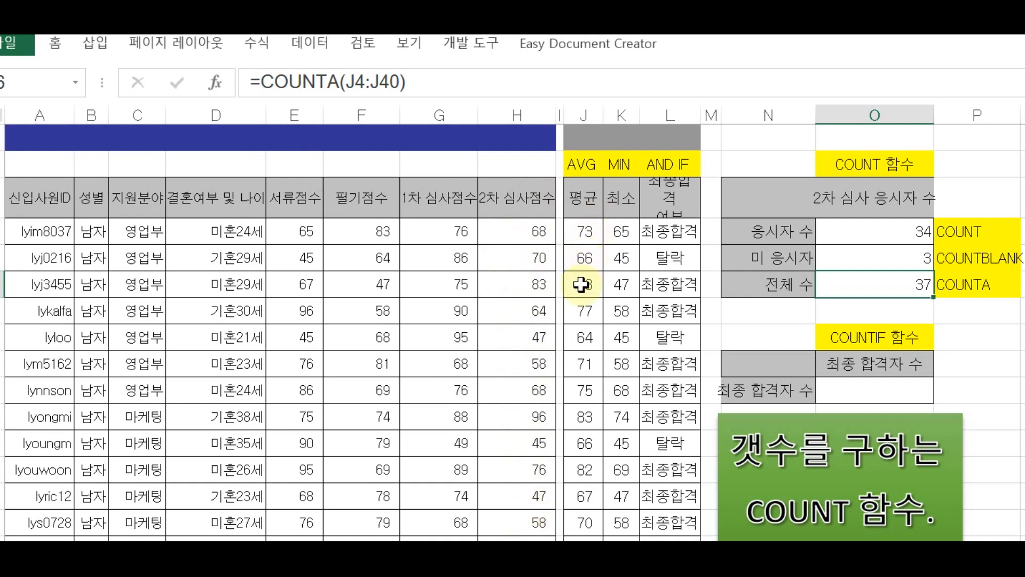
scroll(518, 241, down, 3)
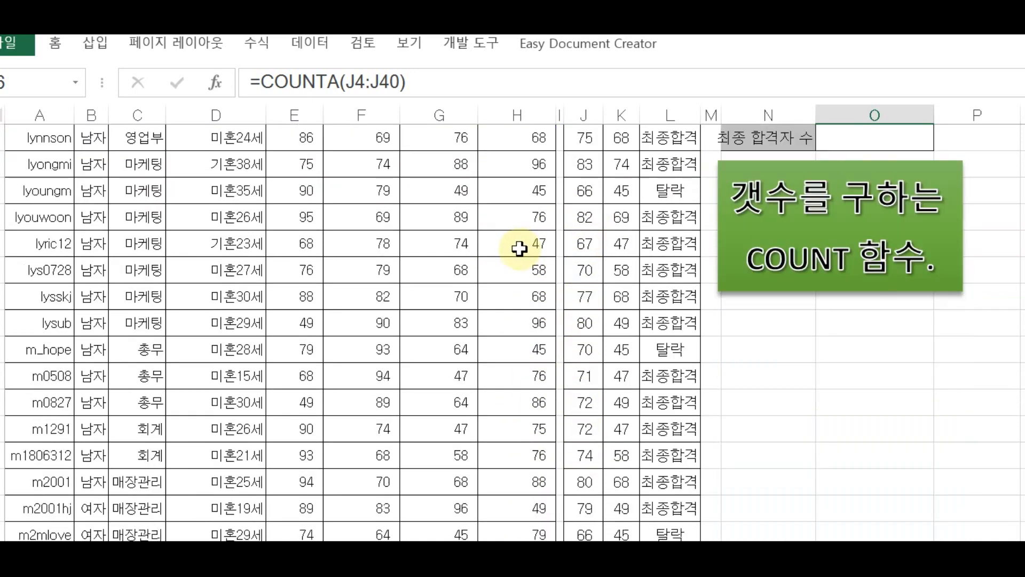
scroll(522, 261, down, 5)
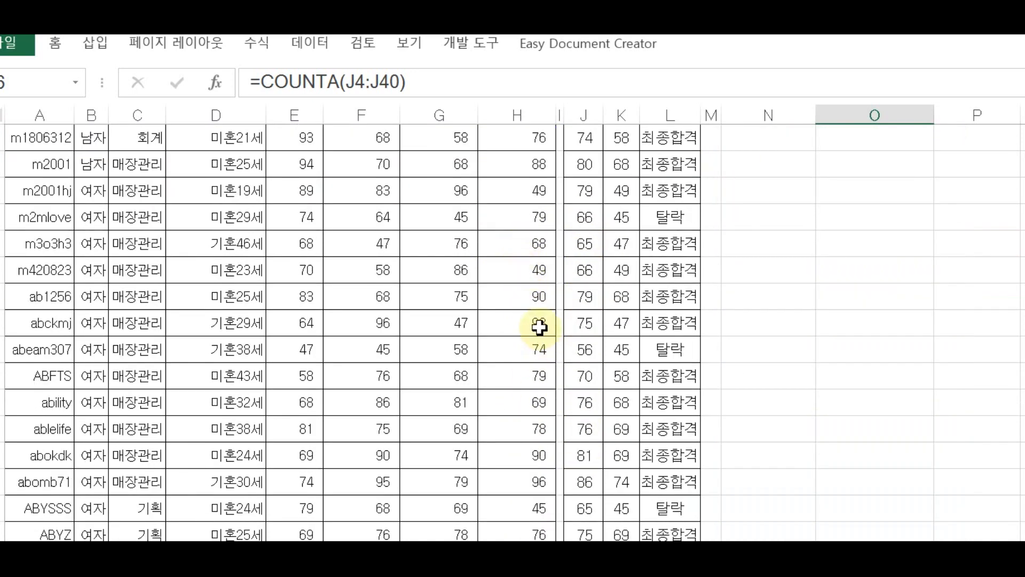
scroll(538, 363, down, 1)
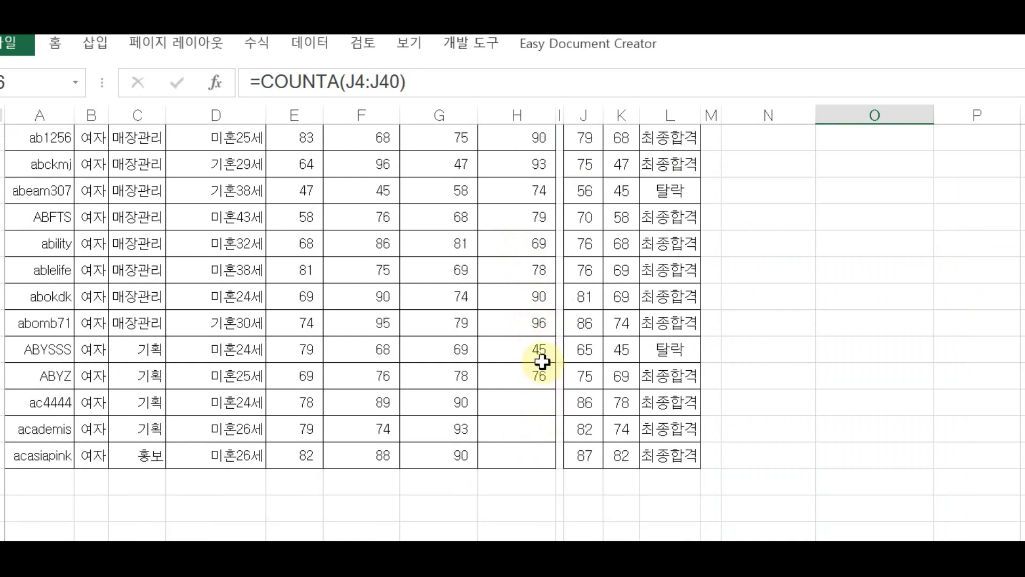
scroll(542, 356, up, 3)
scroll(545, 353, up, 6)
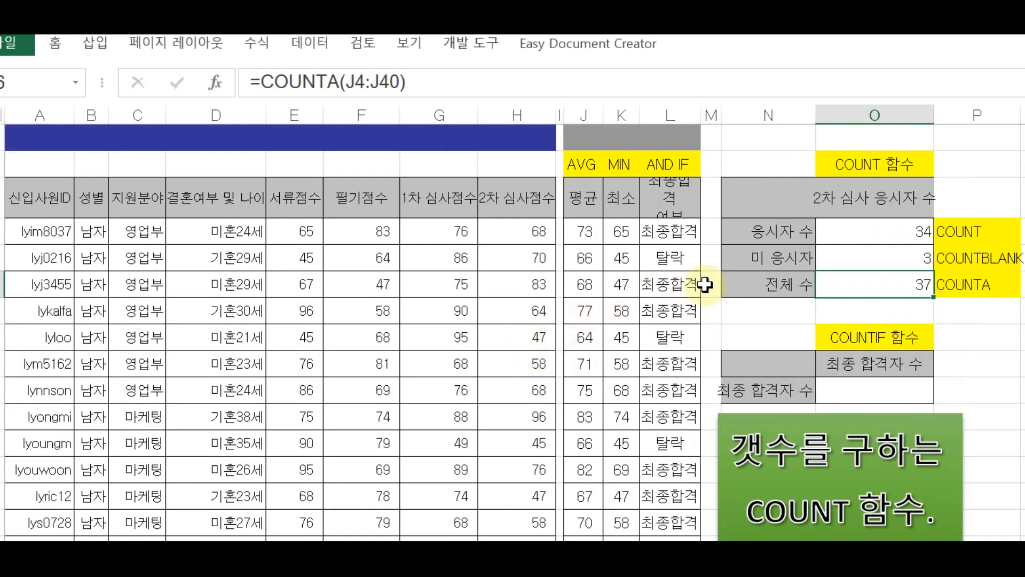
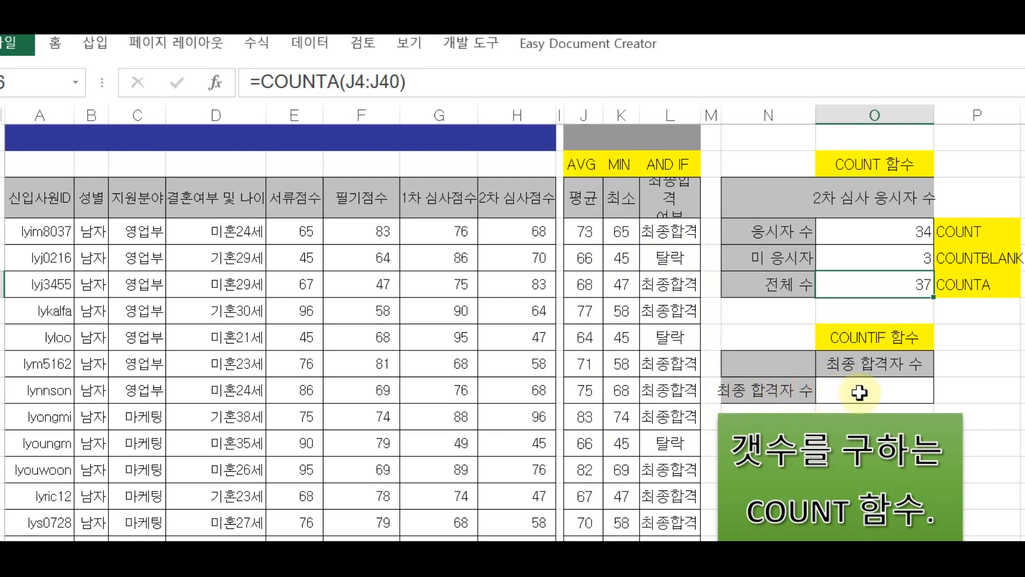
Step: Insert the COUNTIF function from the 통계 category into cell O10 for 최종 합격자 수
click(859, 393)
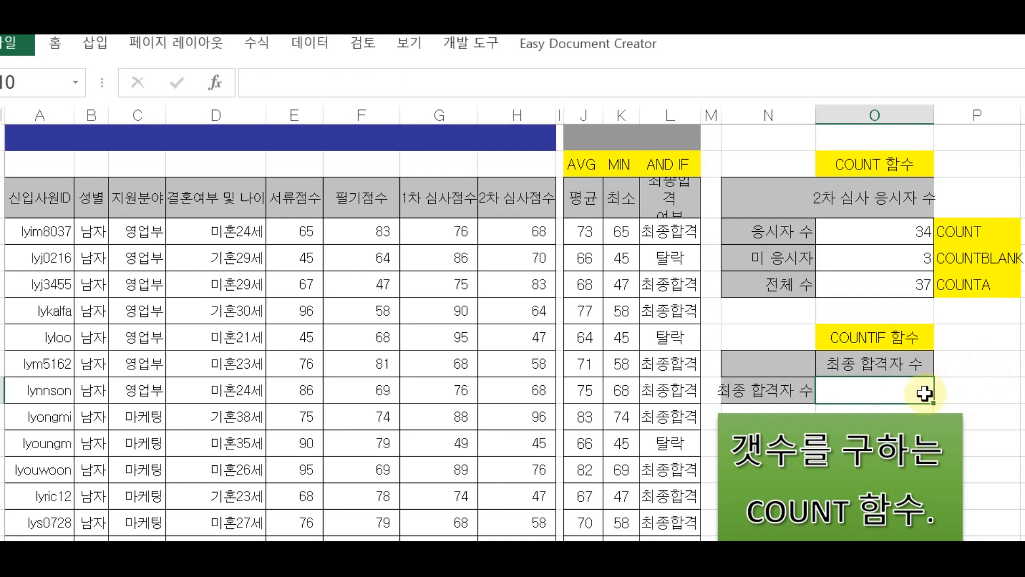
click(216, 83)
click(395, 215)
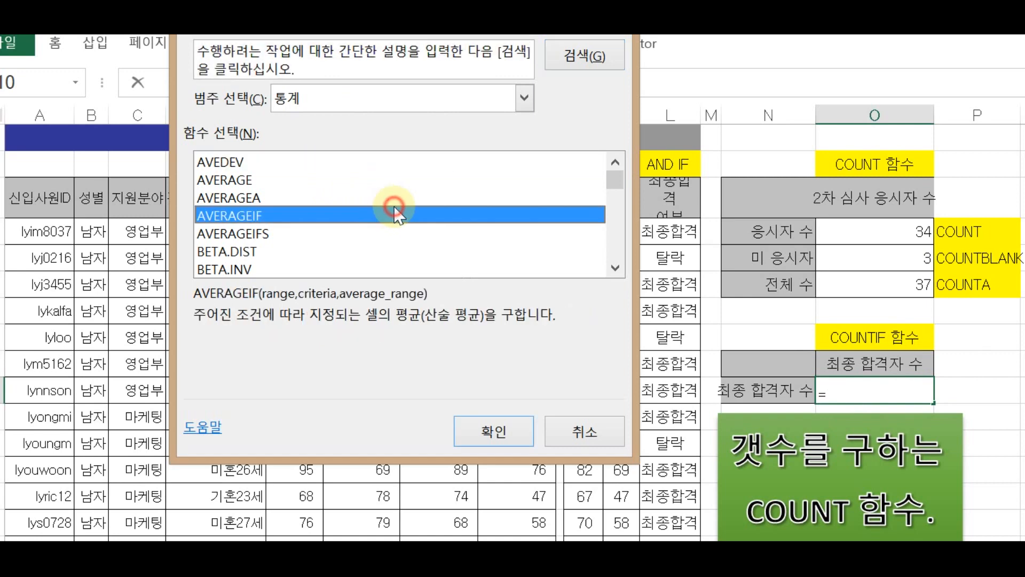
scroll(399, 203, down, 5)
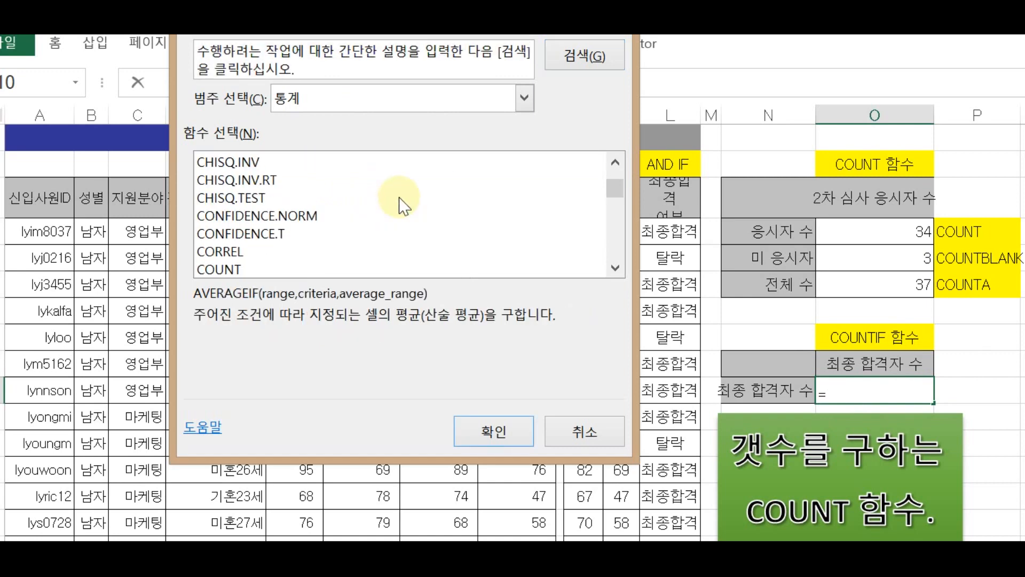
click(248, 270)
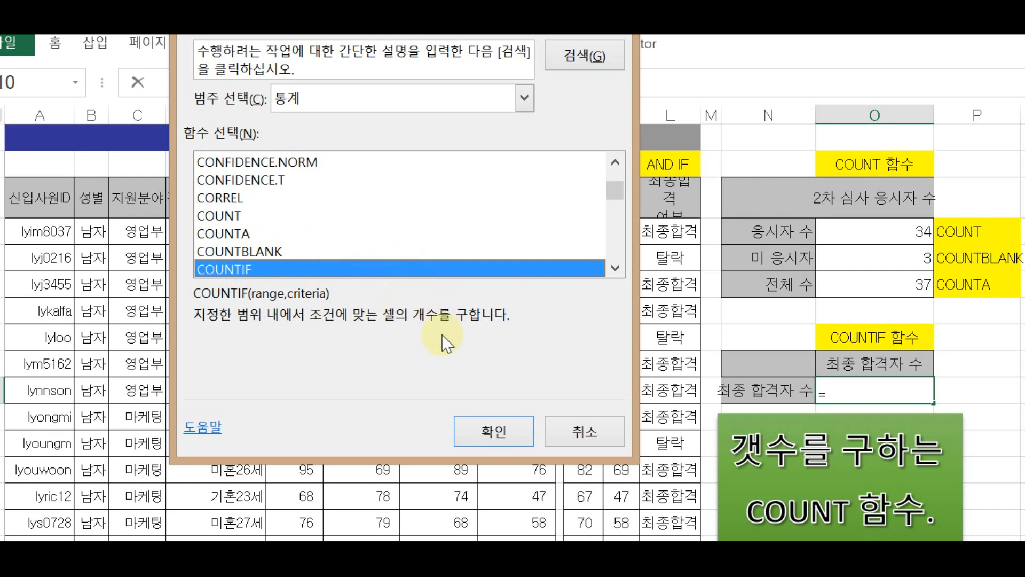
click(498, 423)
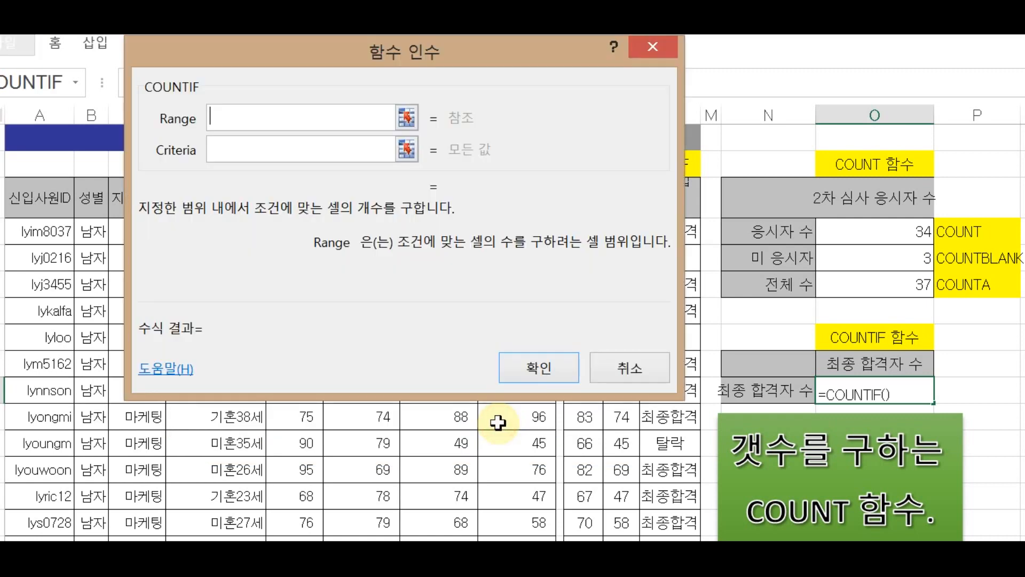
Step: Set COUNTIF's Range to the 최종합격 여부 cells L4:L40 and its Criteria to 최종합격, completing the formula in O10
click(407, 118)
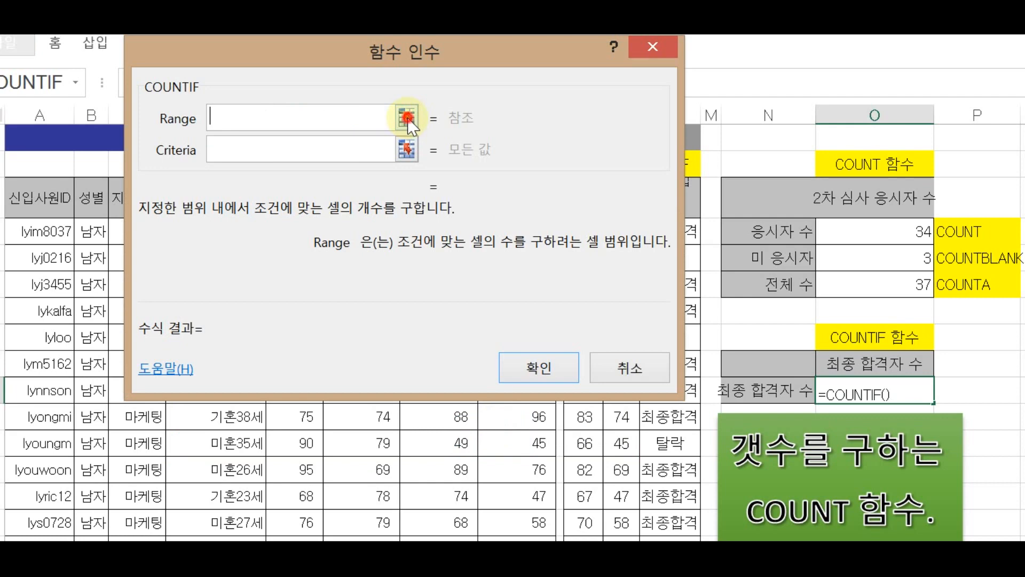
drag(646, 232, 670, 508)
click(667, 81)
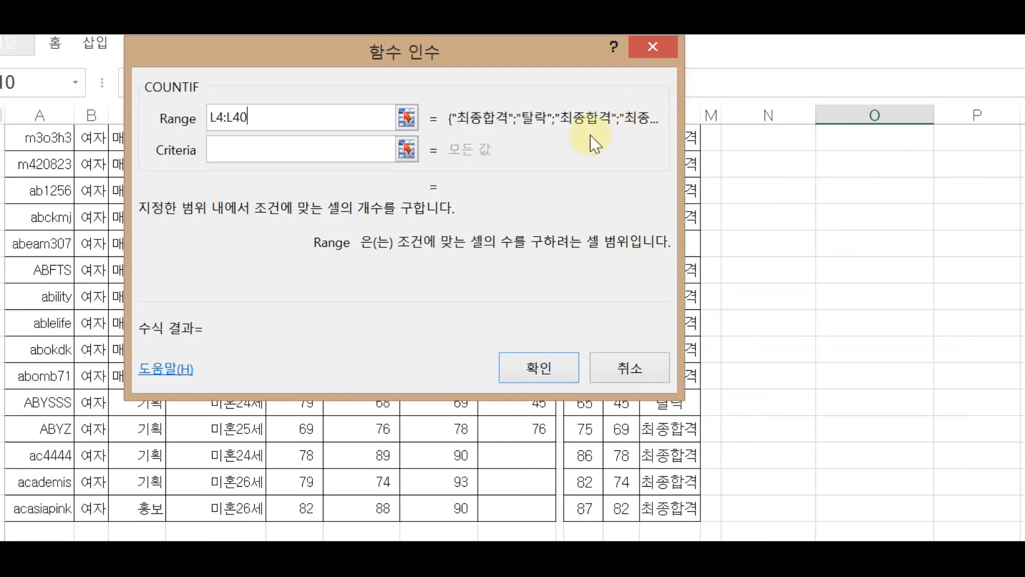
click(373, 154)
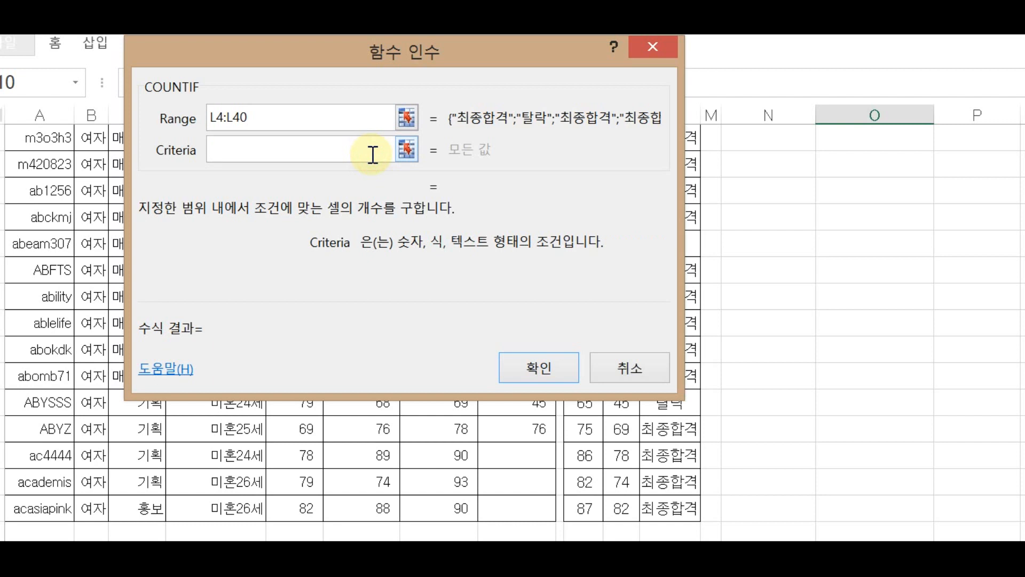
text(초)
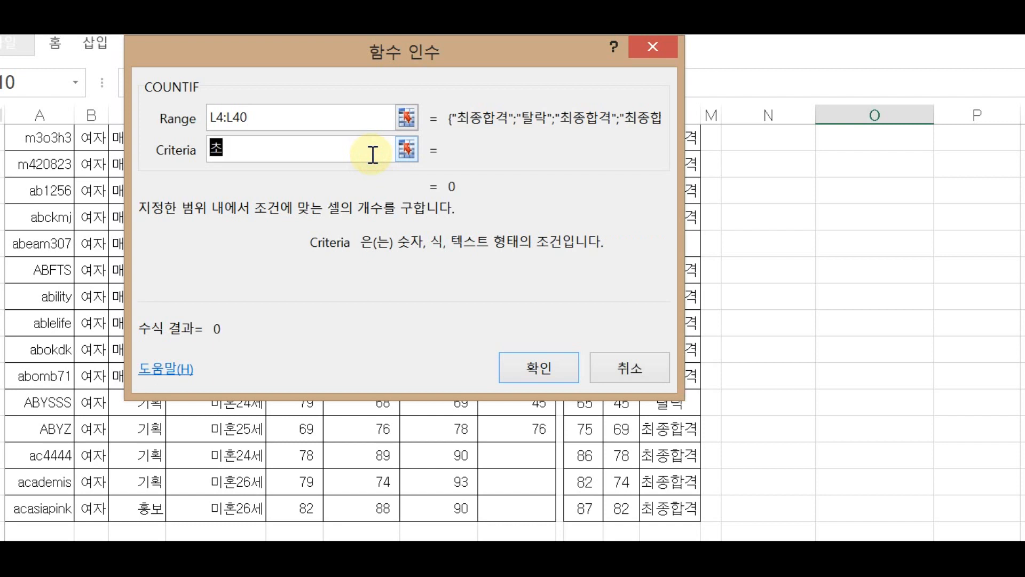
text(ㅣ)
text(종합겨)
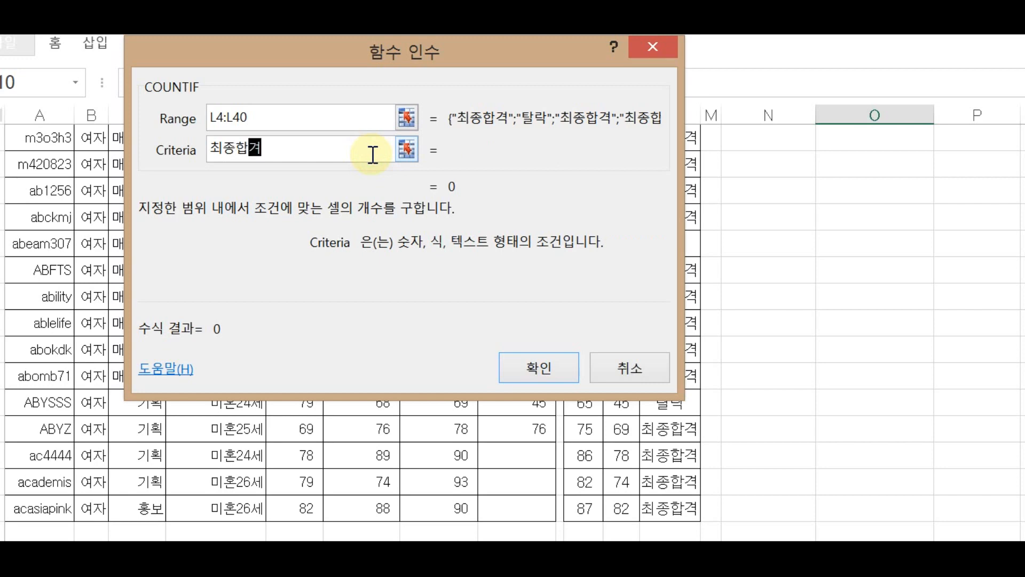
text(ㄱ)
key(Return)
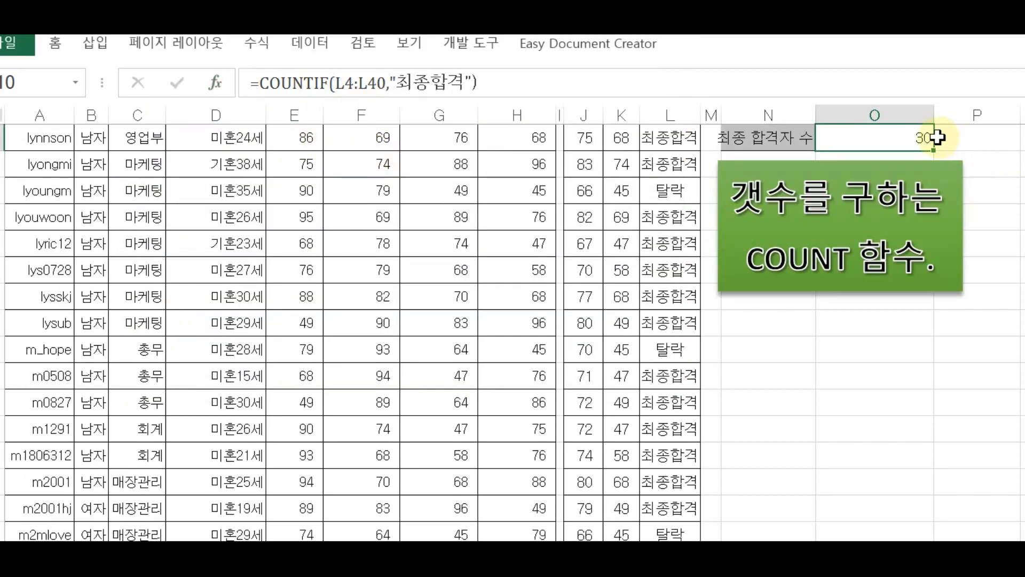
Step: Move the green COUNT 함수 title box further down the sheet, away from the COUNTIF table
click(920, 140)
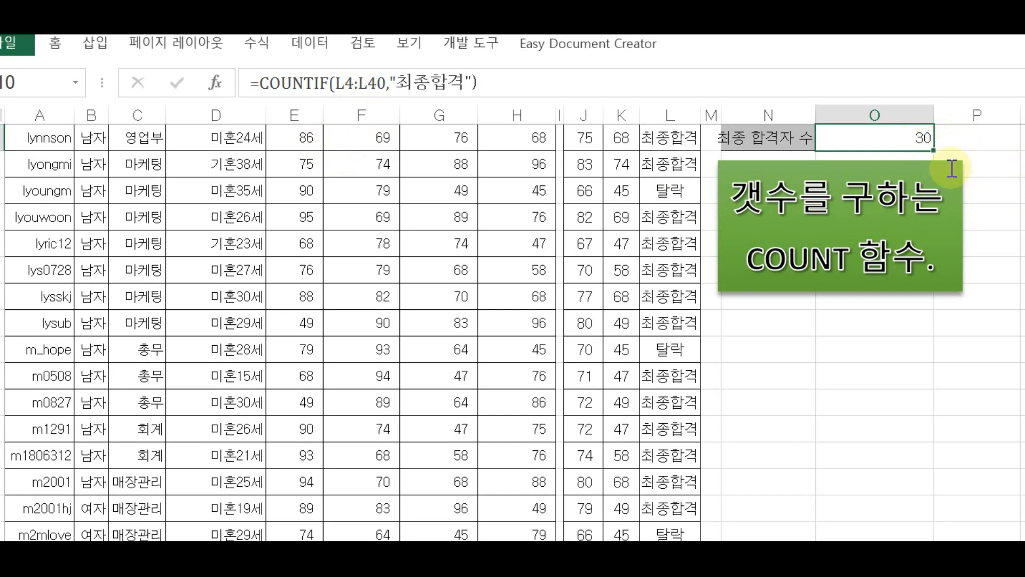
scroll(951, 165, up, 1)
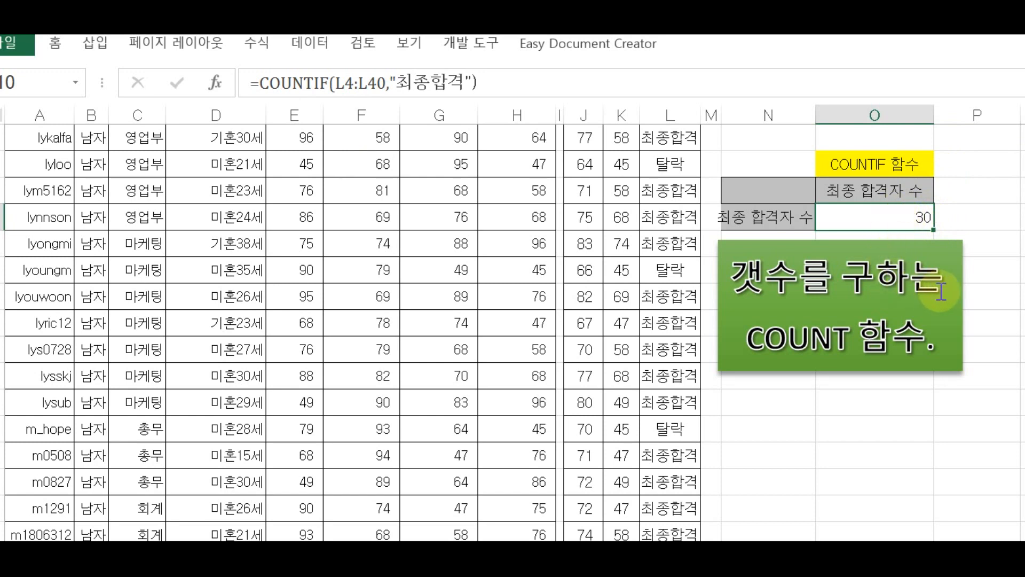
drag(956, 297, 953, 376)
Step: Insert the COUNTIF function from the 통계 category into cell O11, just below the 최종 합격자 수 result
click(874, 240)
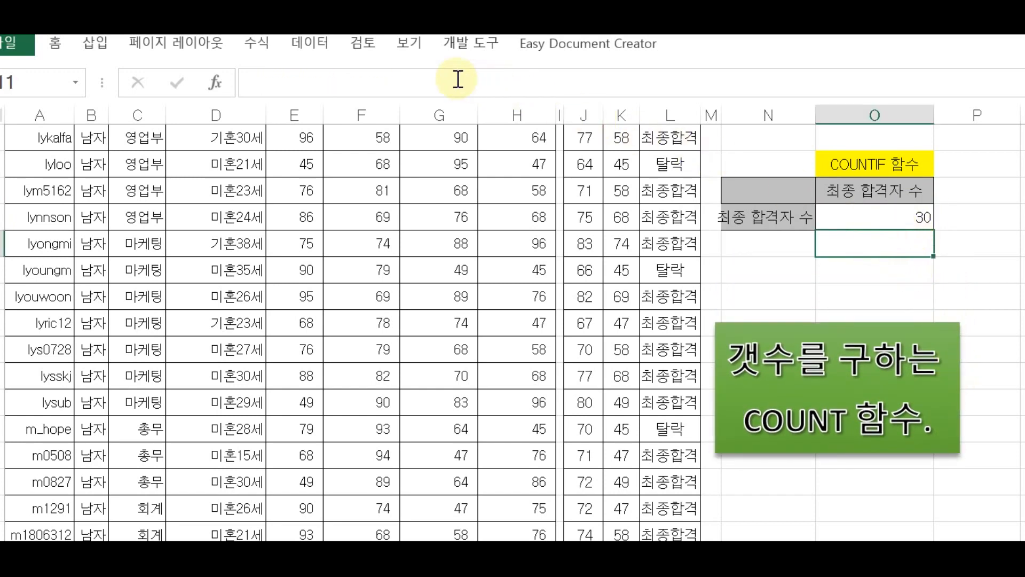
click(215, 82)
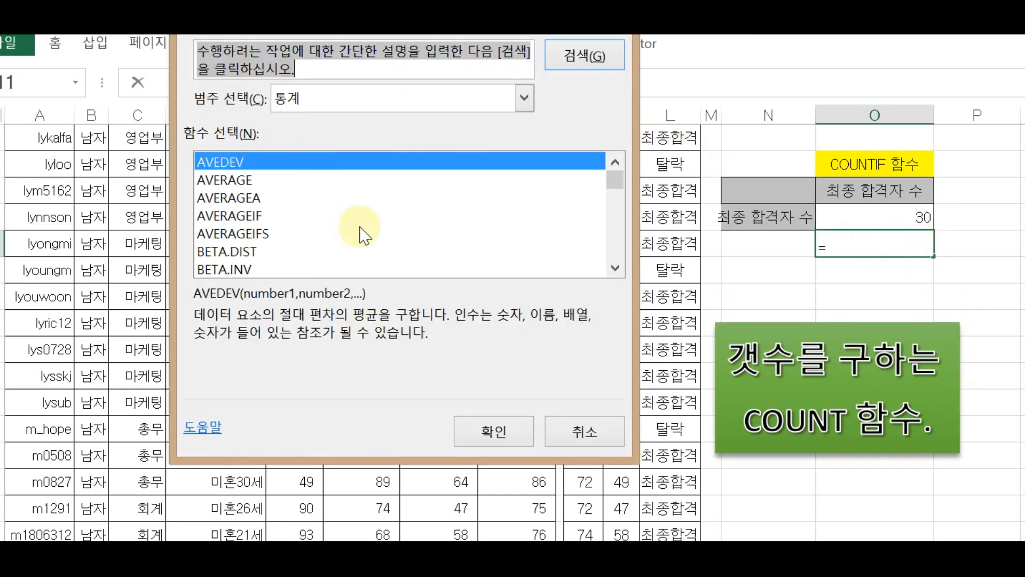
click(371, 219)
scroll(374, 219, down, 3)
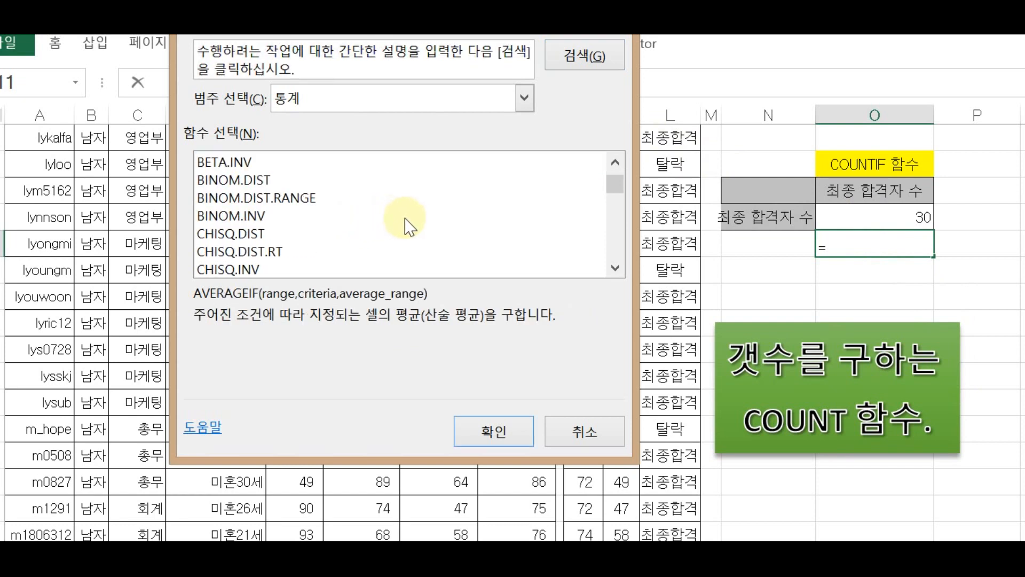
scroll(418, 224, down, 1)
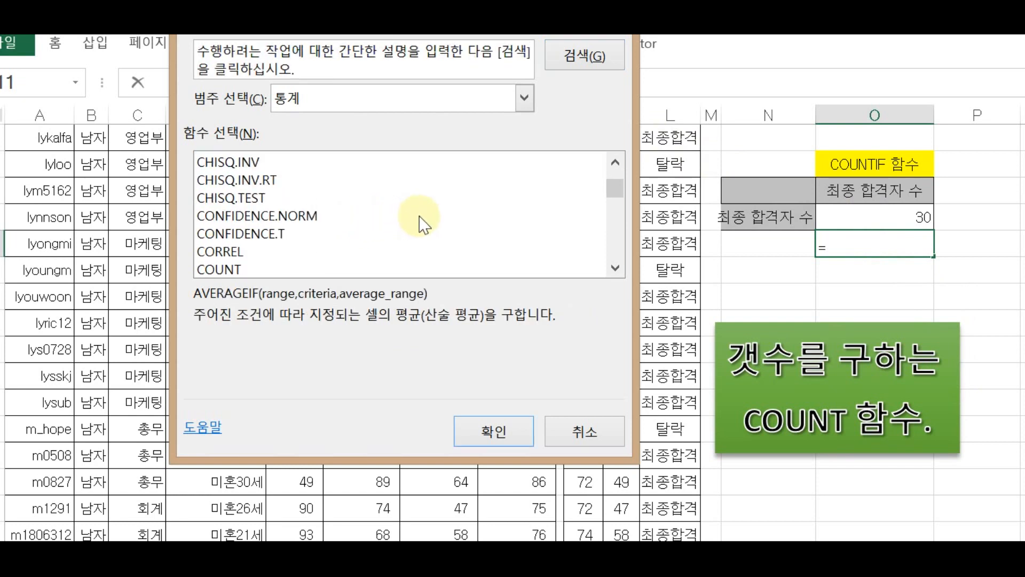
scroll(418, 224, down, 1)
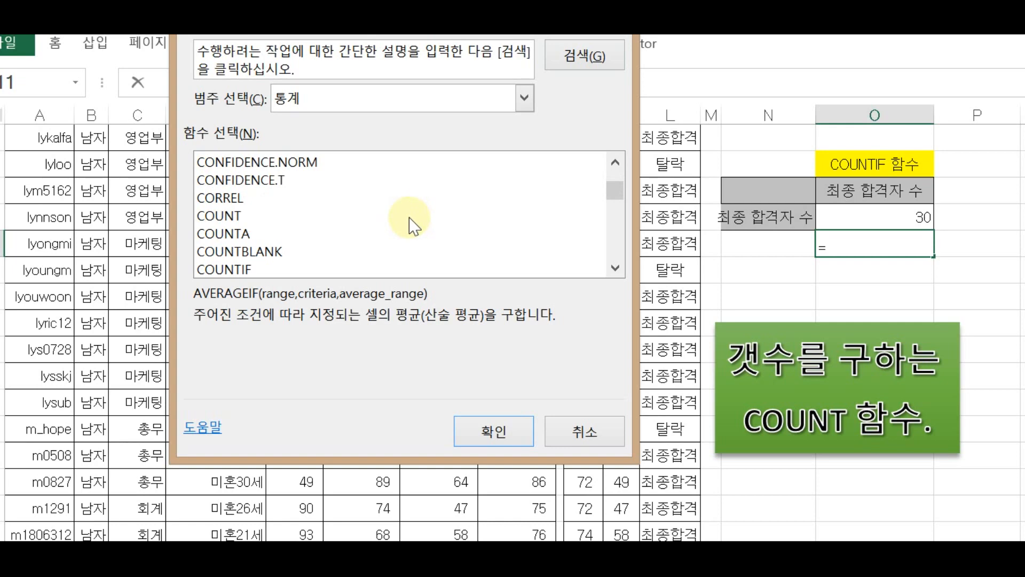
click(256, 269)
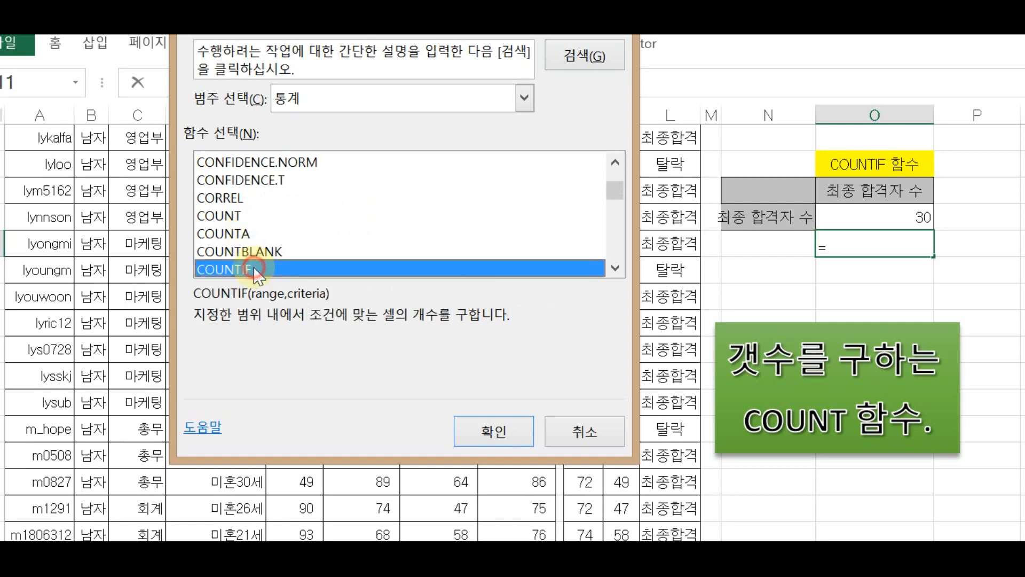
click(494, 431)
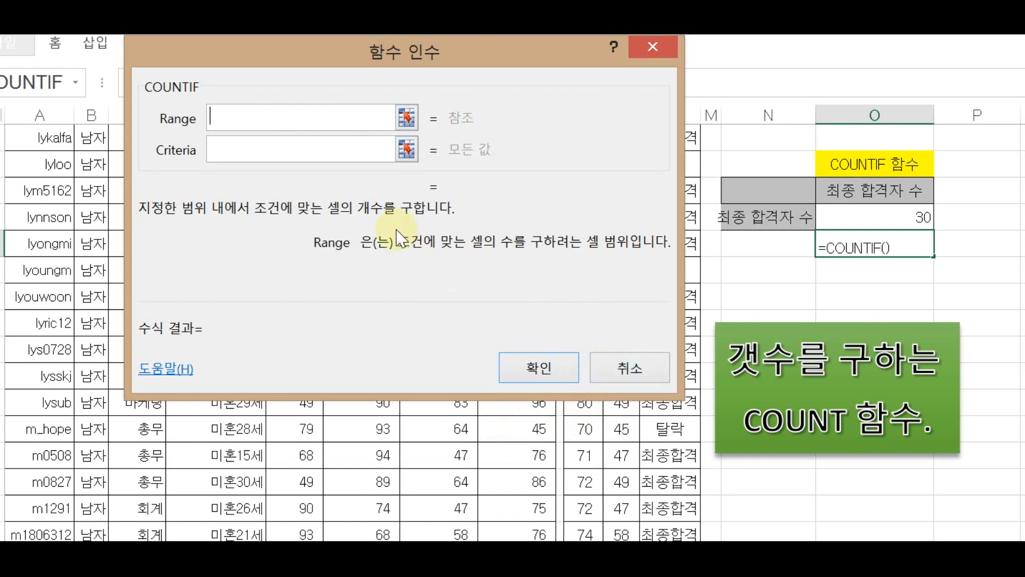
Step: Set COUNTIF's Range to L4:L40 and its Criteria to 탈락, completing the formula in O11
click(407, 117)
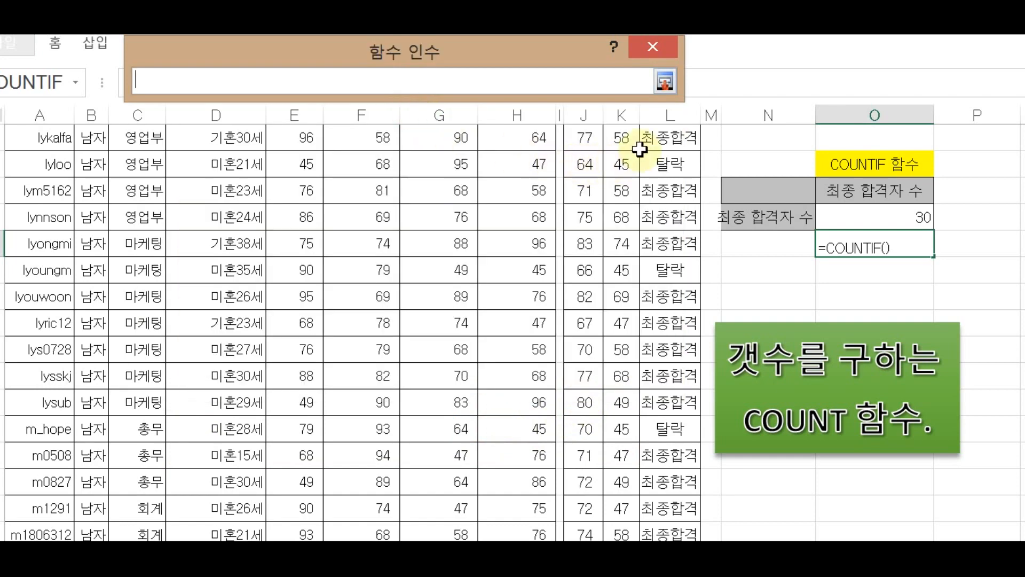
scroll(680, 171, up, 2)
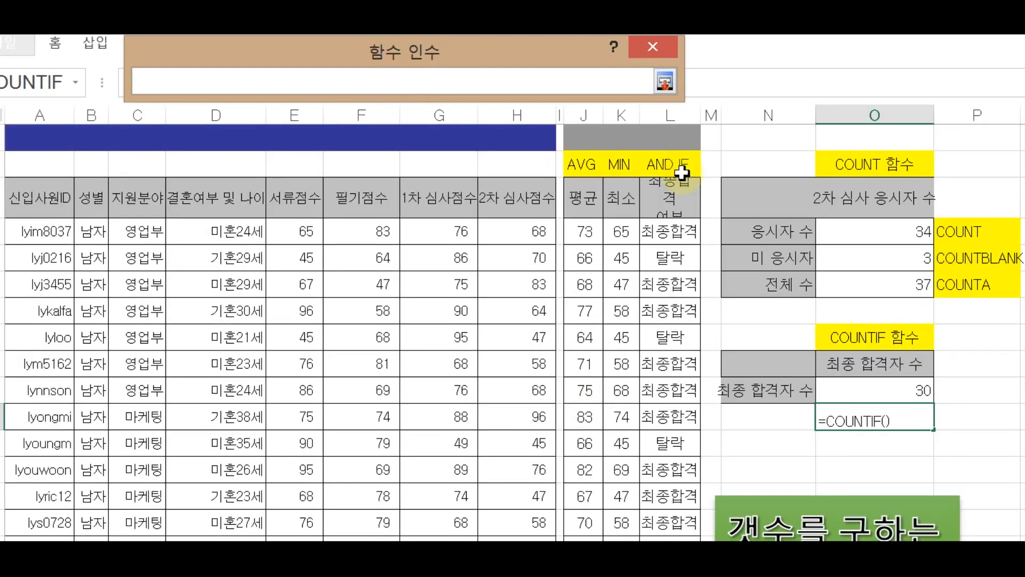
click(671, 231)
drag(672, 230, 680, 508)
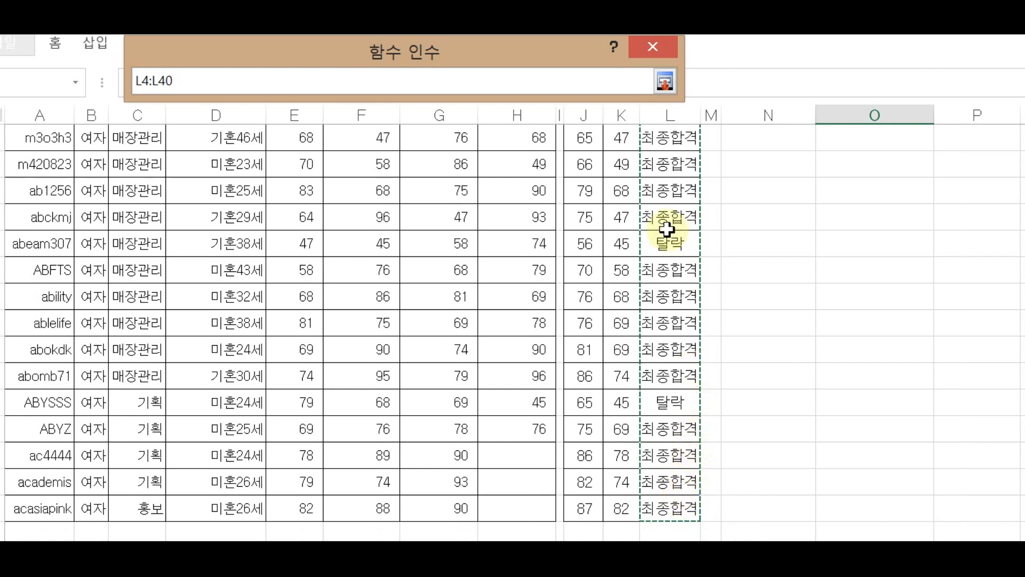
click(667, 79)
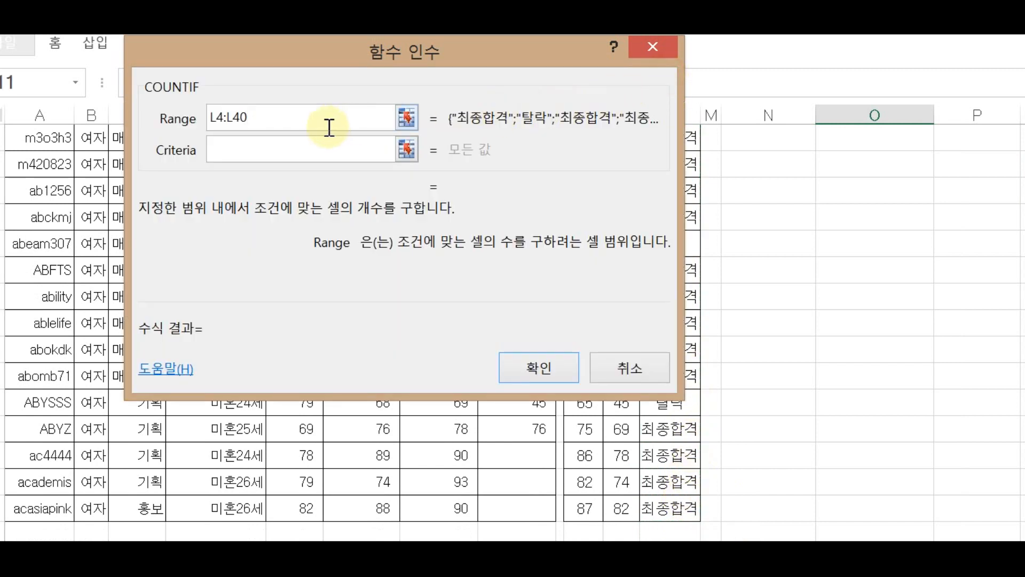
click(311, 156)
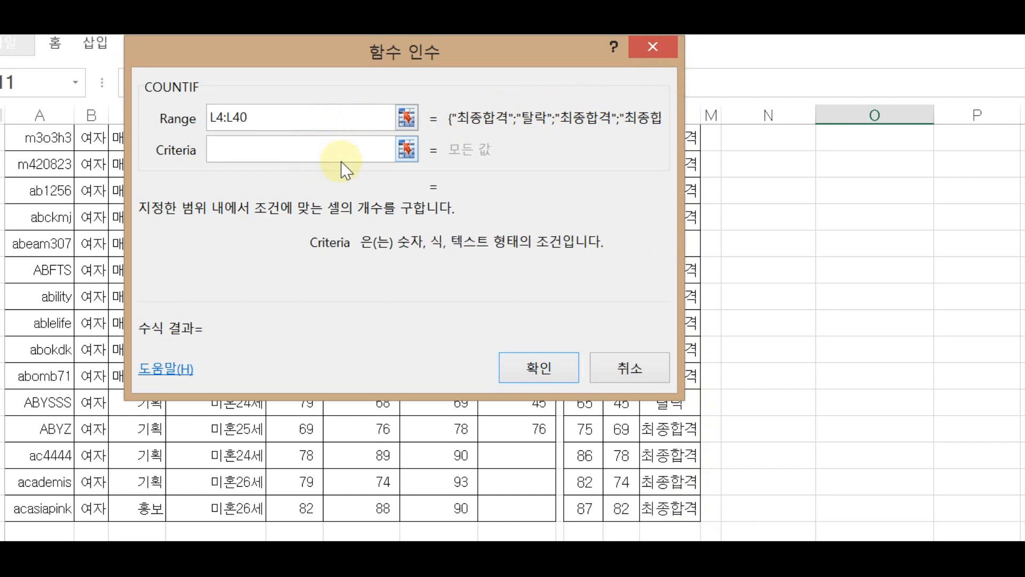
text(탈락)
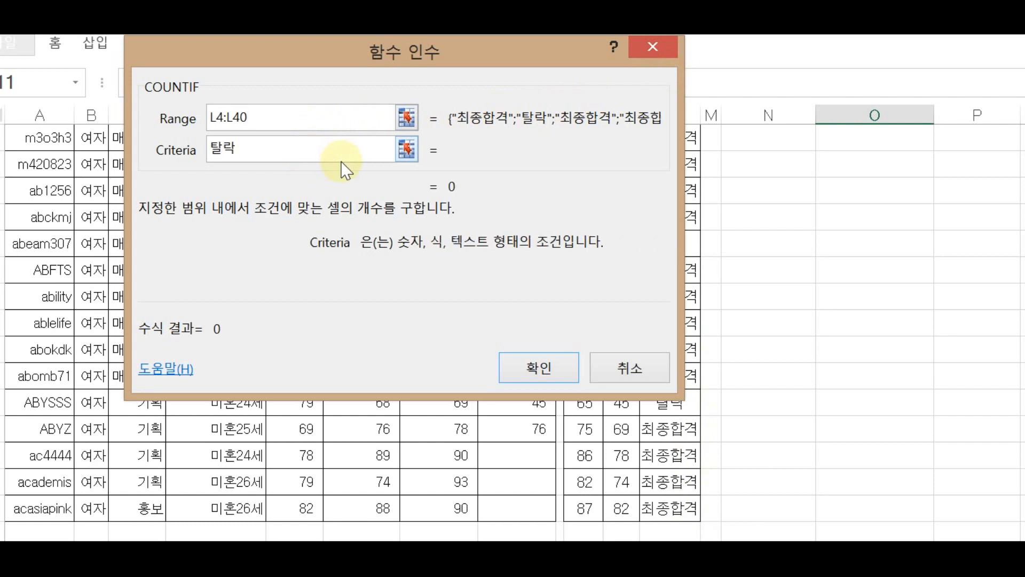
click(521, 361)
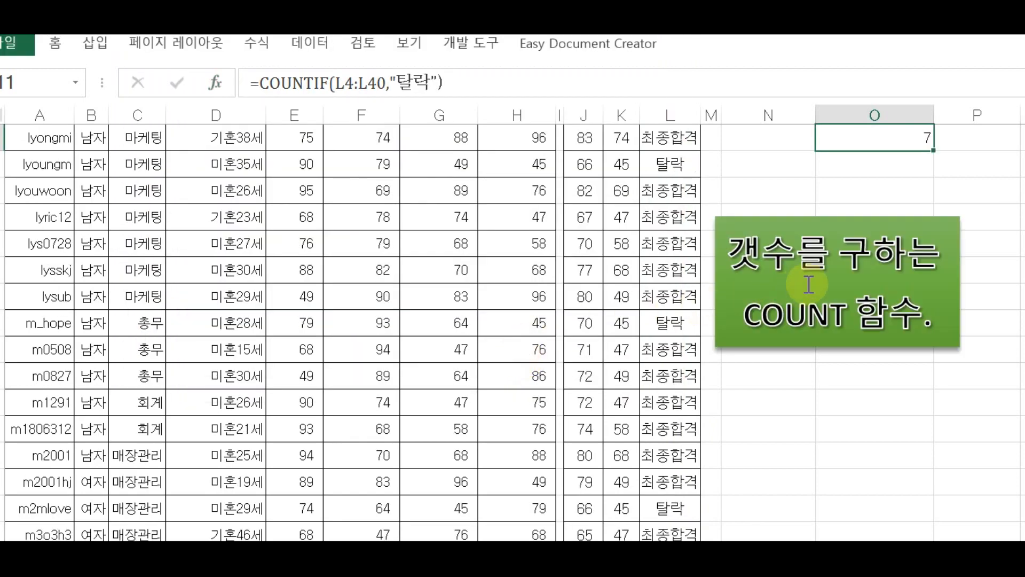
Step: Delete the two COUNTIF formulas from cells O10 and O11
scroll(850, 253, up, 2)
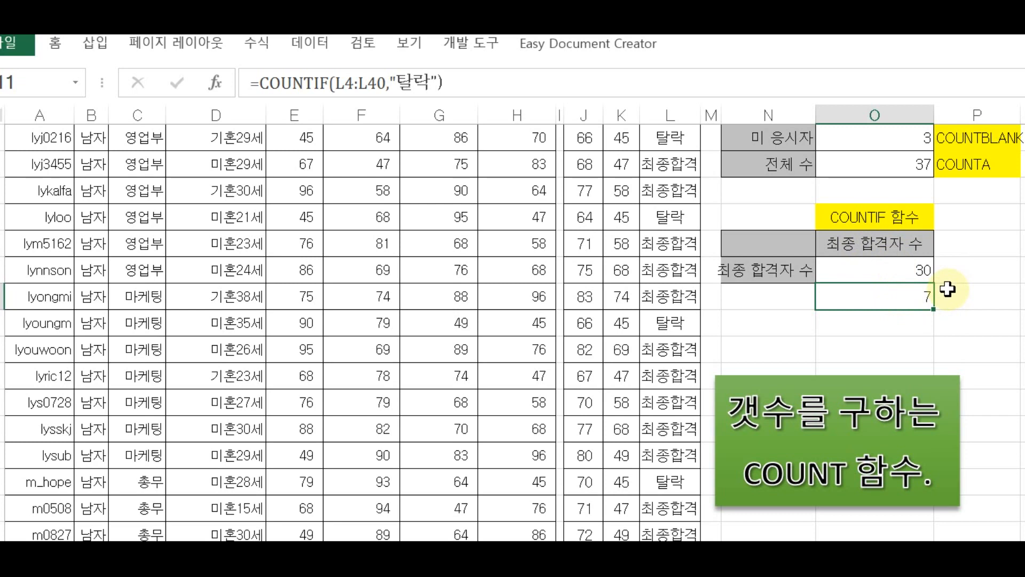
click(910, 269)
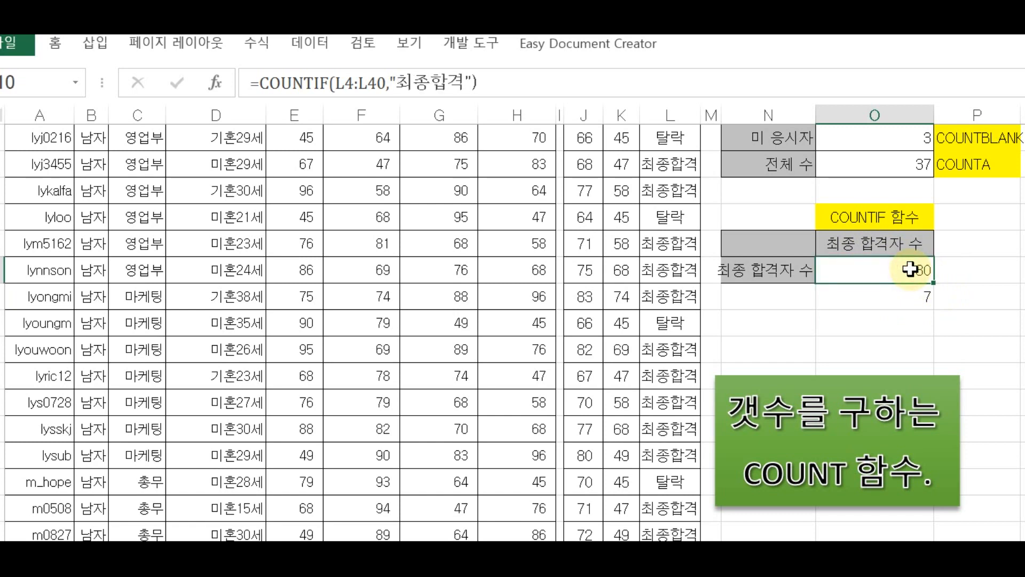
key(Delete)
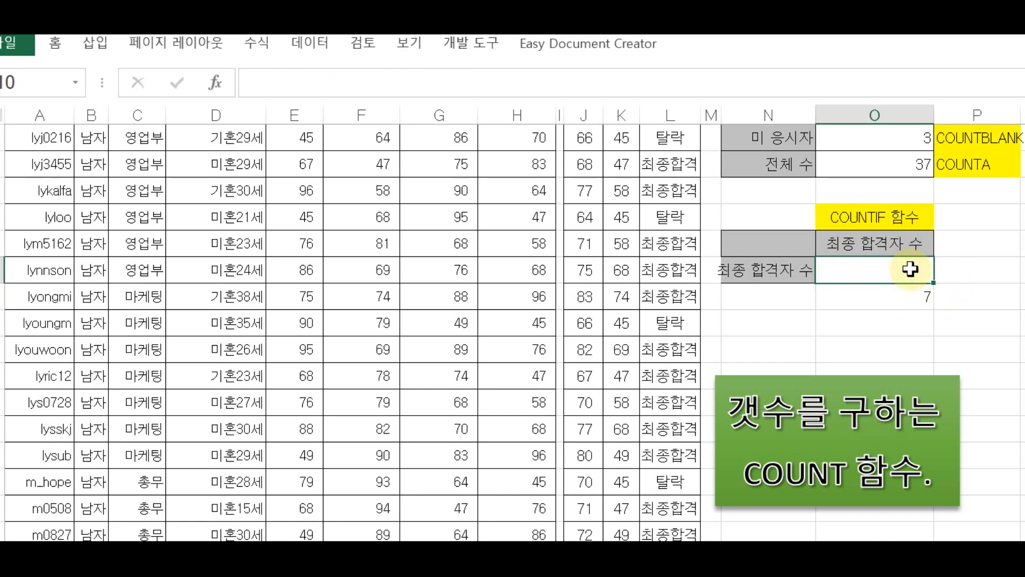
click(929, 296)
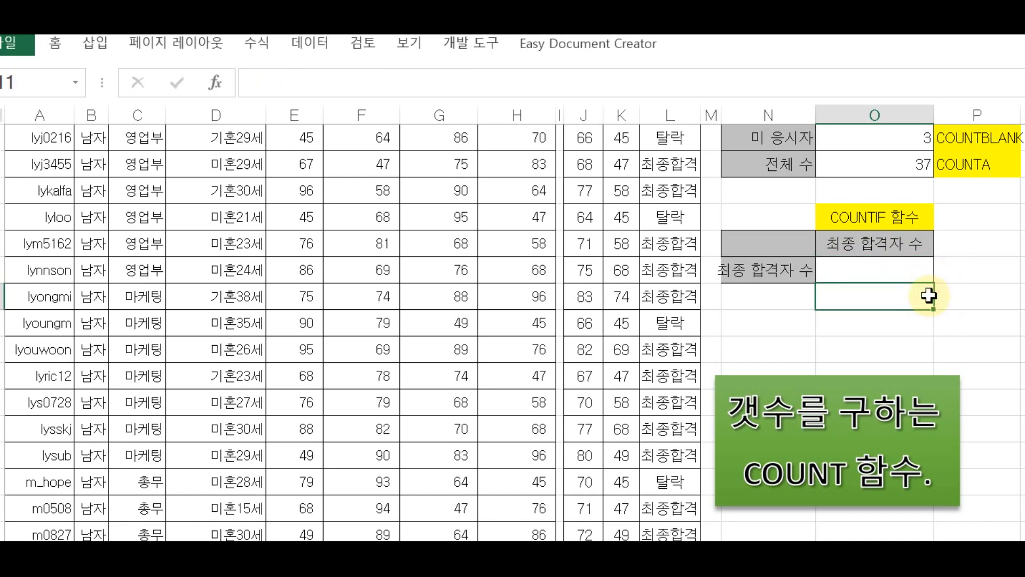
Step: Insert the COUNTIF function from the 통계 category into the emptied 최종 합격자 수 cell O10 again
click(922, 269)
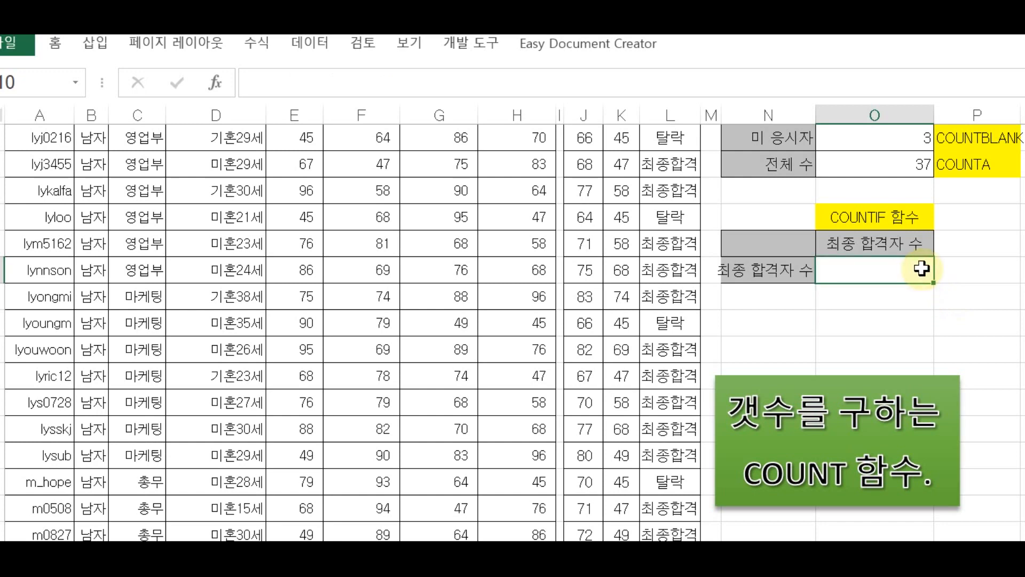
click(216, 83)
scroll(386, 211, down, 6)
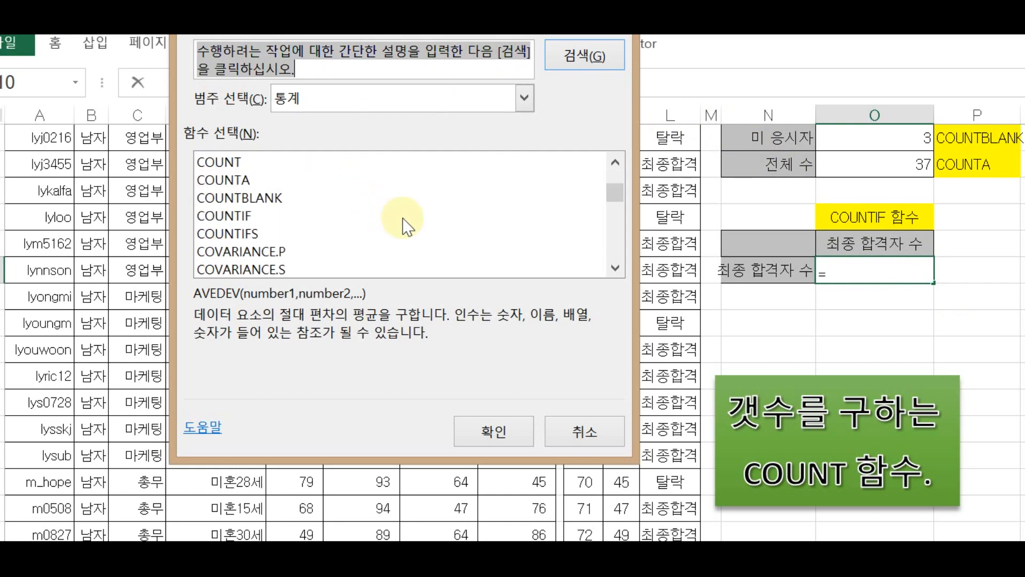
click(246, 216)
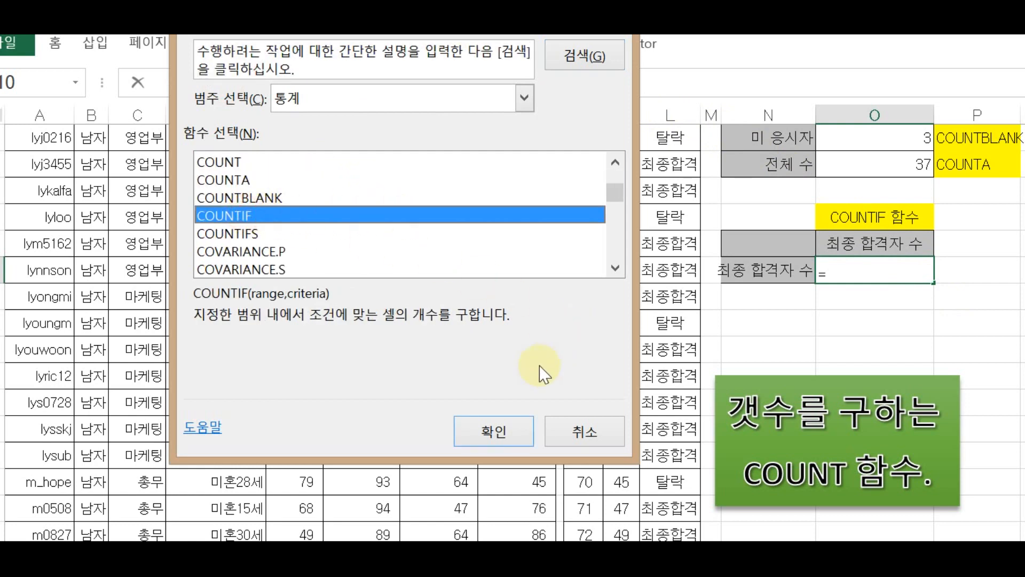
click(509, 422)
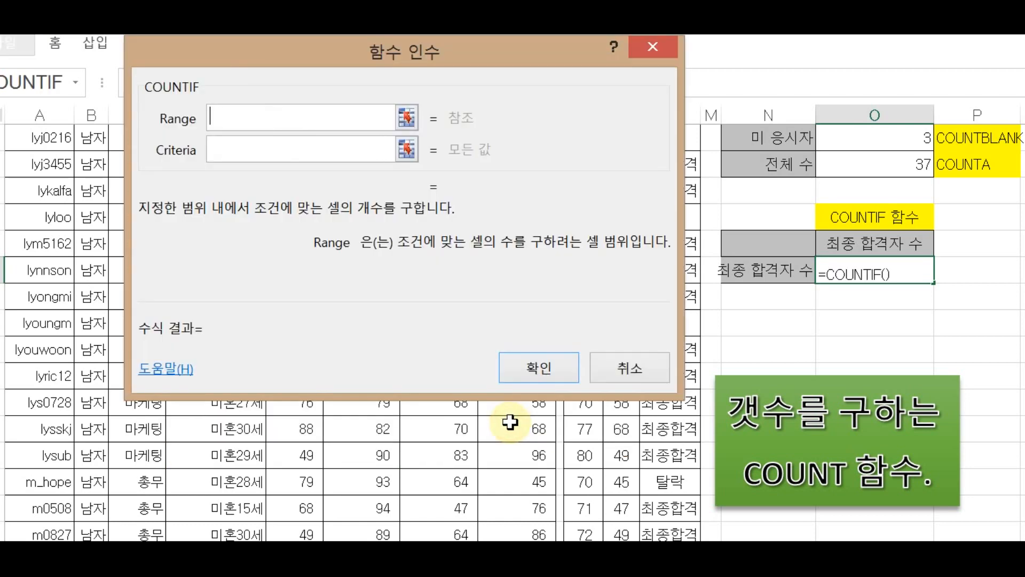
Step: Set COUNTIF's Range to L4:L40 and its Criteria to 최종합격, completing the 최종 합격자 수 formula in O10
click(409, 117)
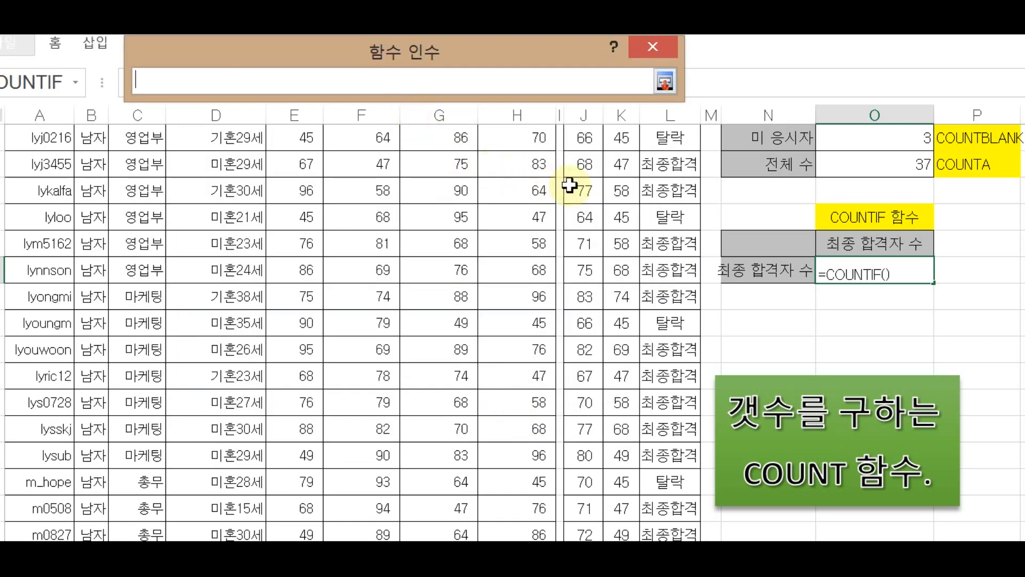
scroll(672, 182, up, 1)
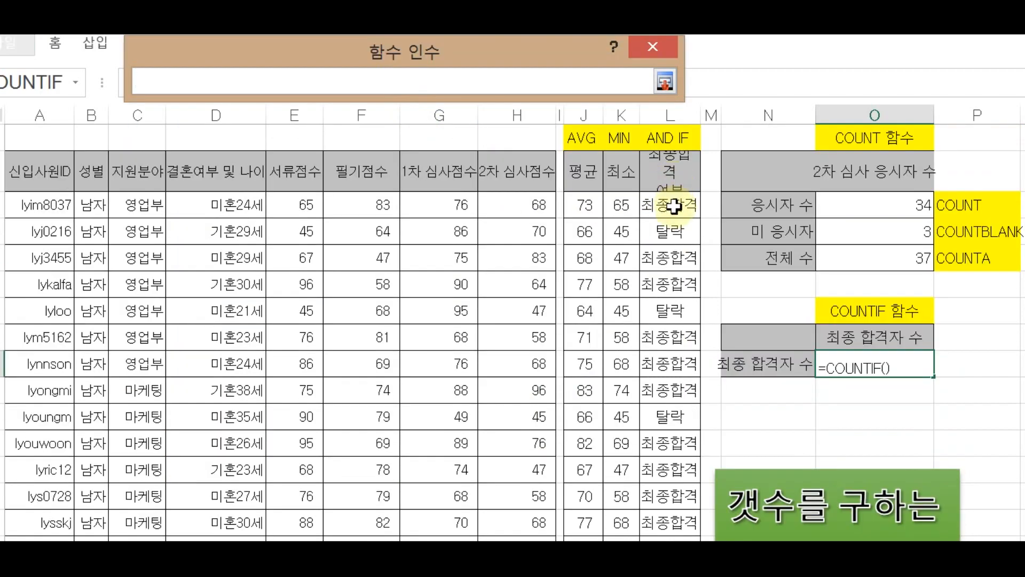
mouse_move(674, 206)
mouse_down()
mouse_move(673, 540)
mouse_move(676, 500)
mouse_up()
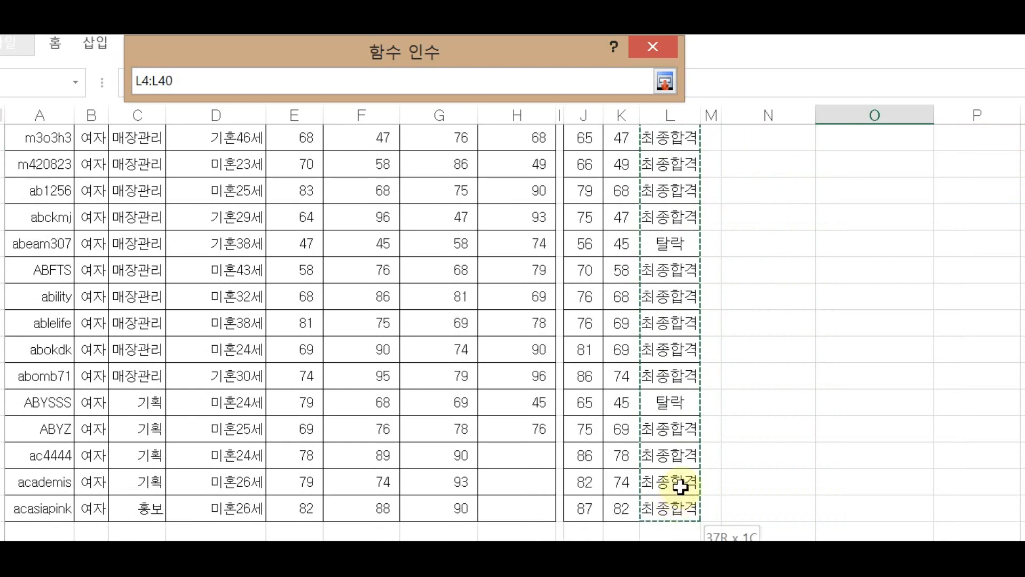
click(668, 82)
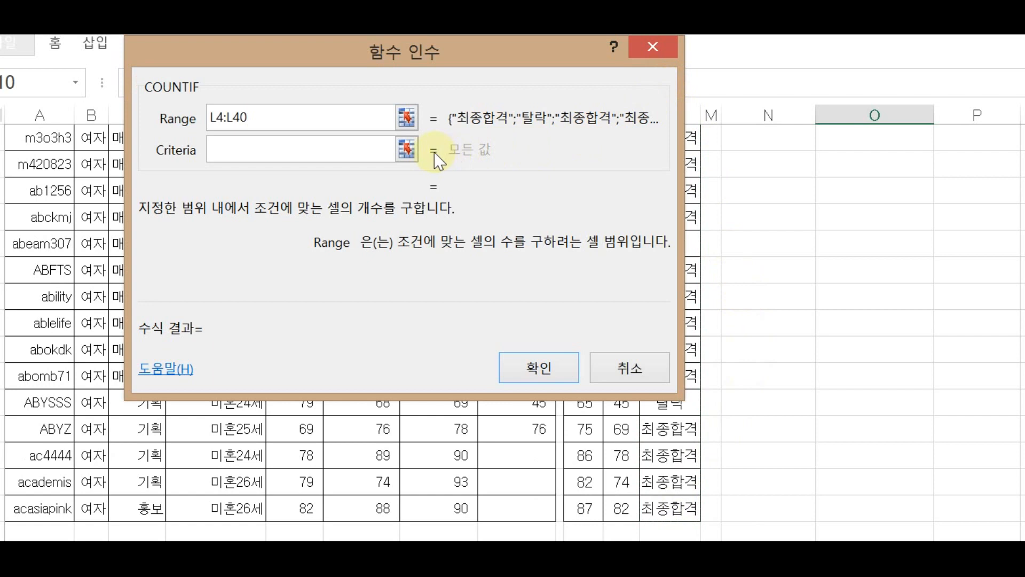
click(384, 149)
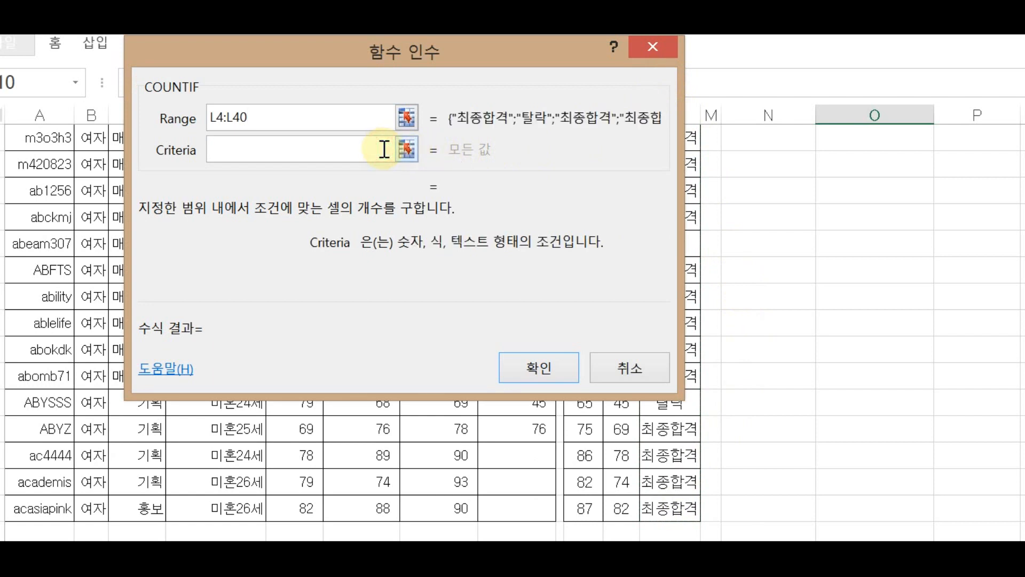
text(최종)
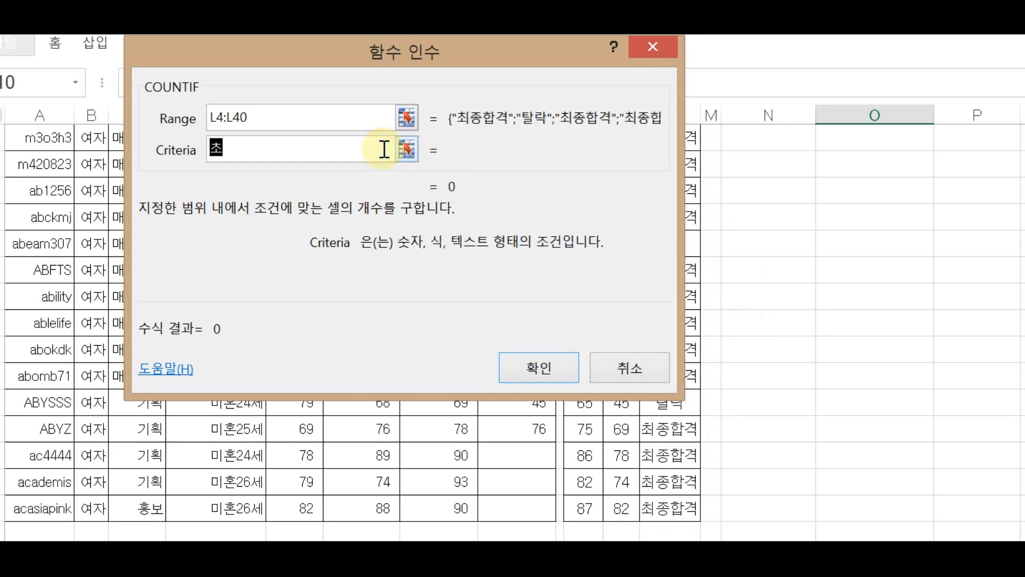
text(합격)
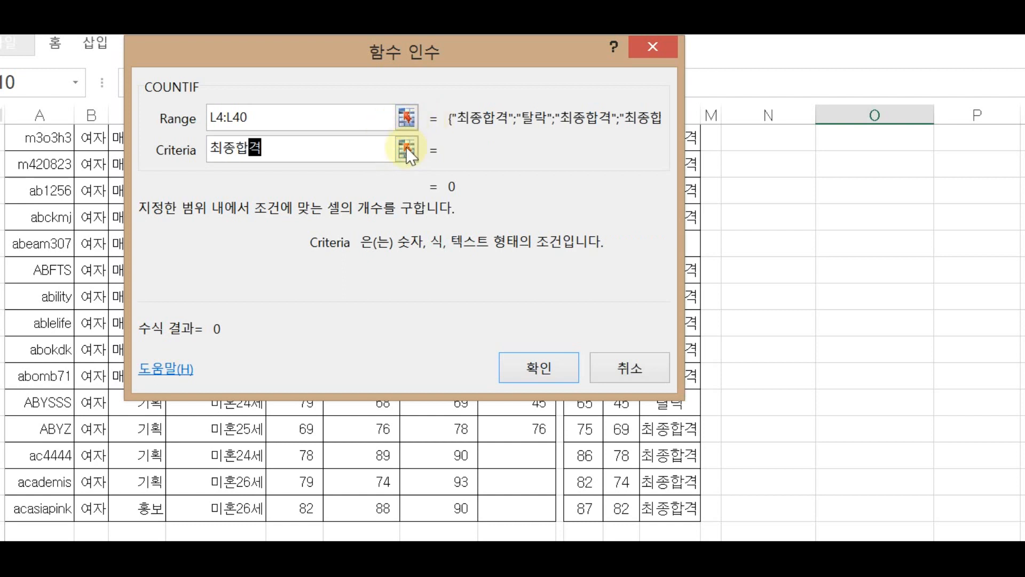
click(526, 366)
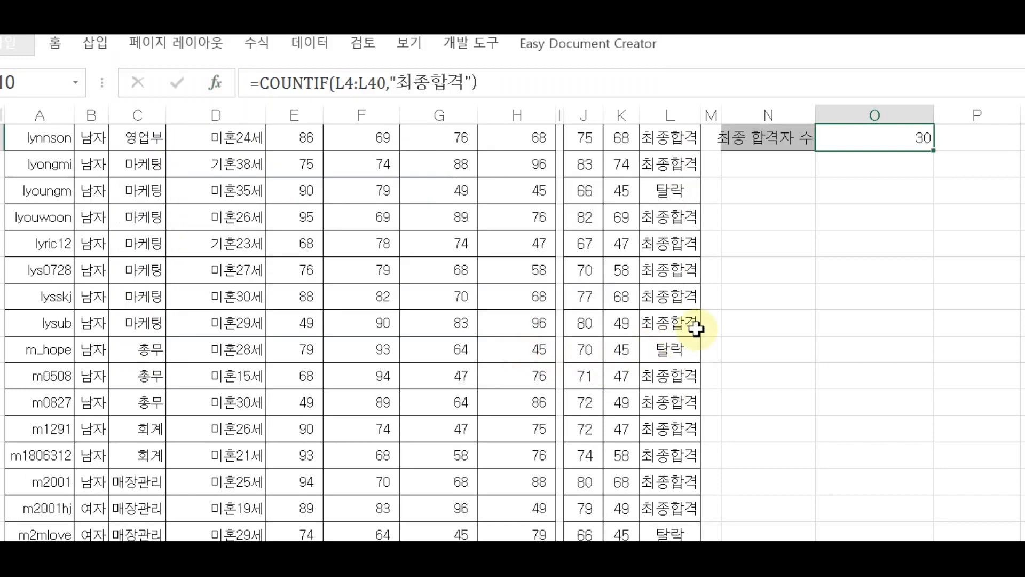
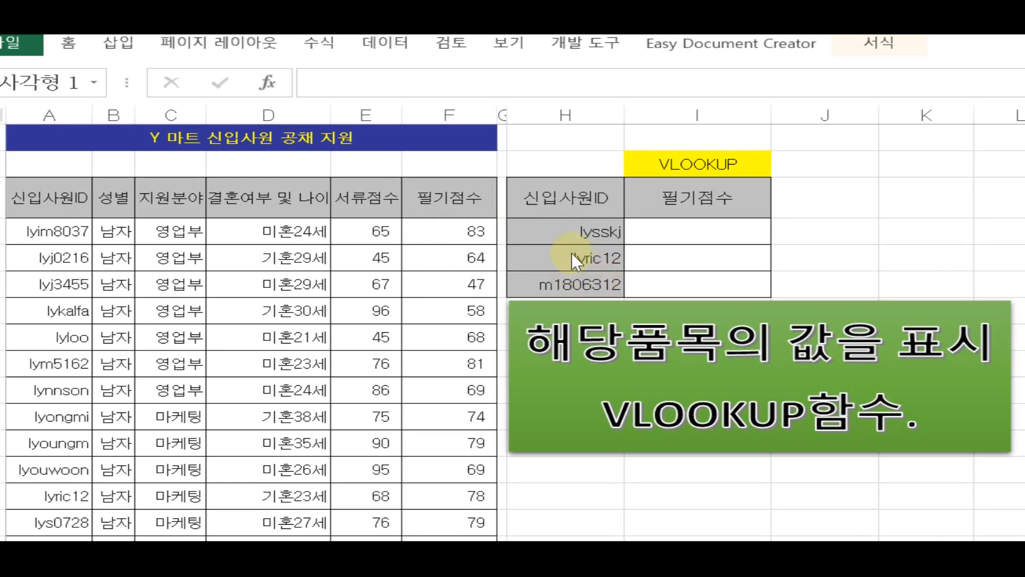
Step: Insert the VLOOKUP function from the 찾기/참조 영역 category into cell I4, the first empty 필기점수 cell beside the lookup IDs
click(589, 230)
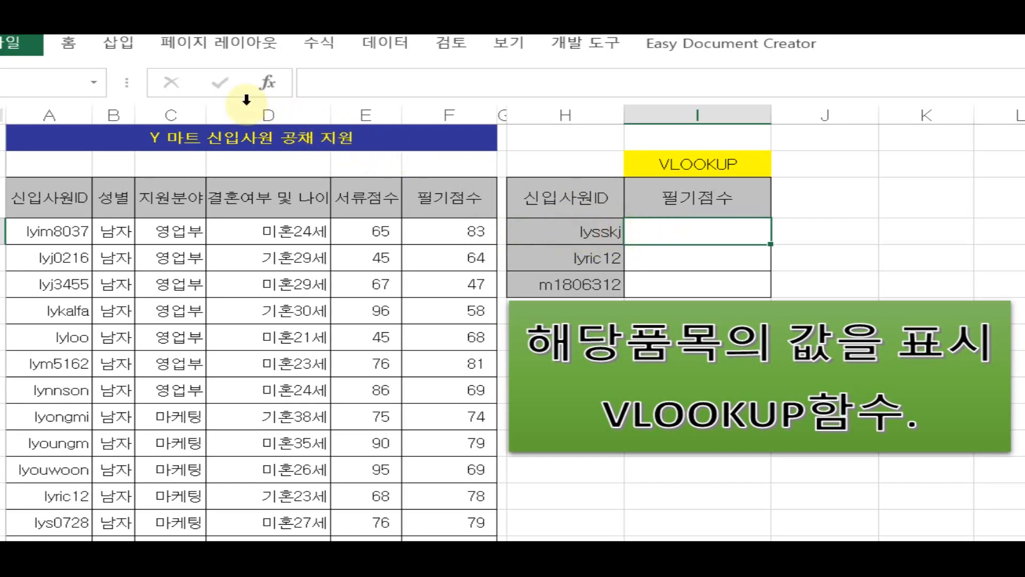
click(267, 83)
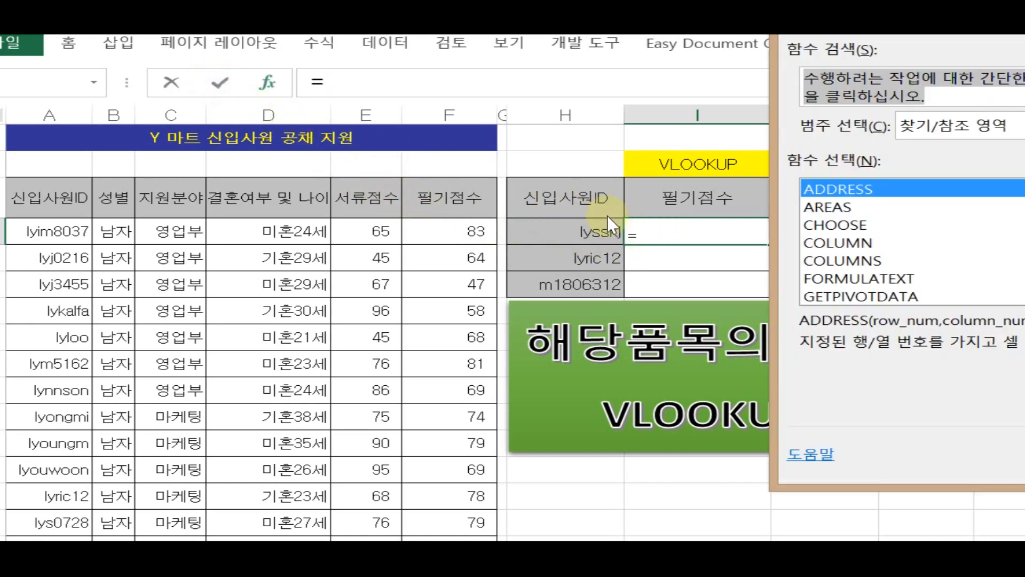
drag(1015, 19, 326, 102)
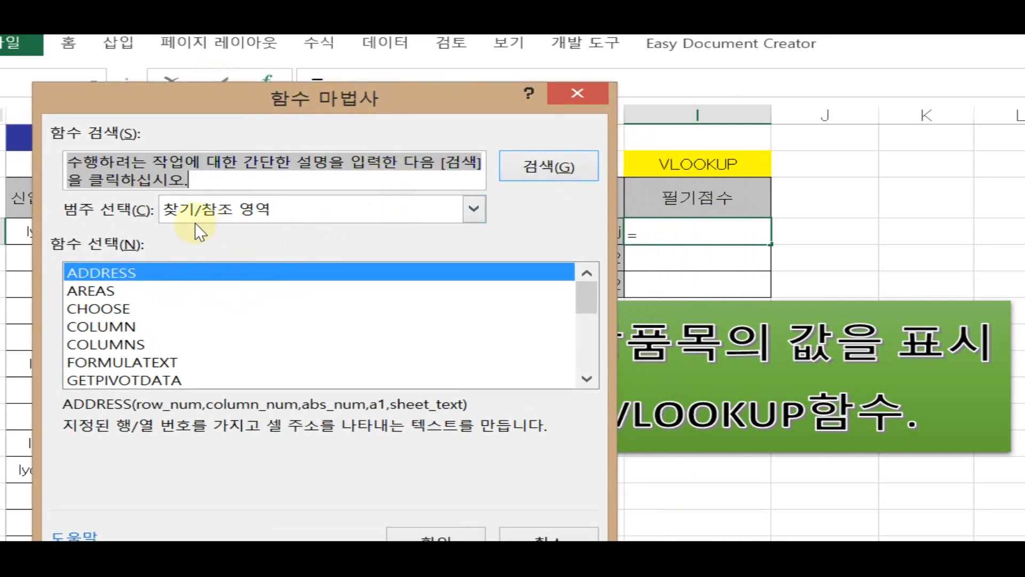
click(379, 210)
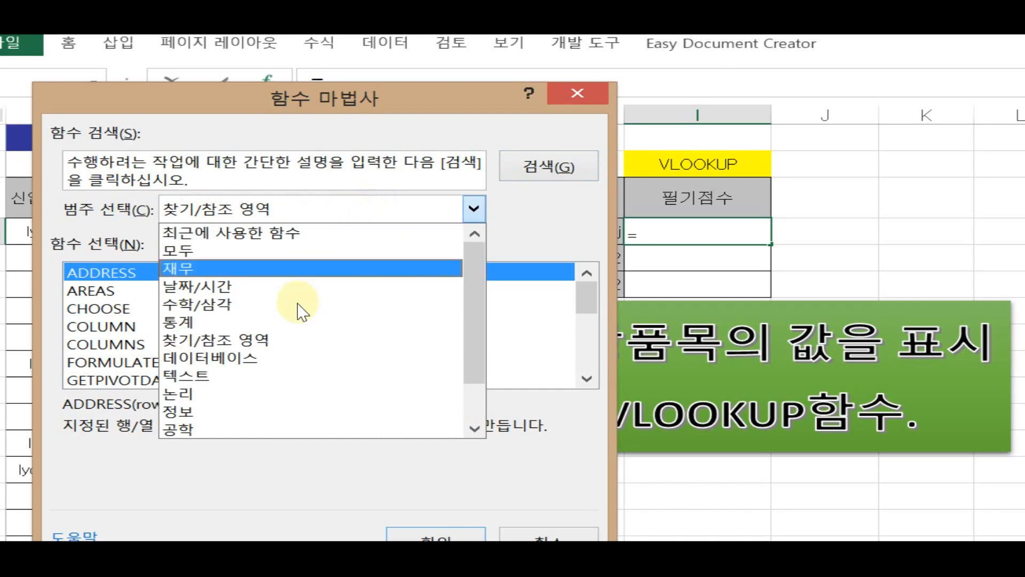
click(284, 340)
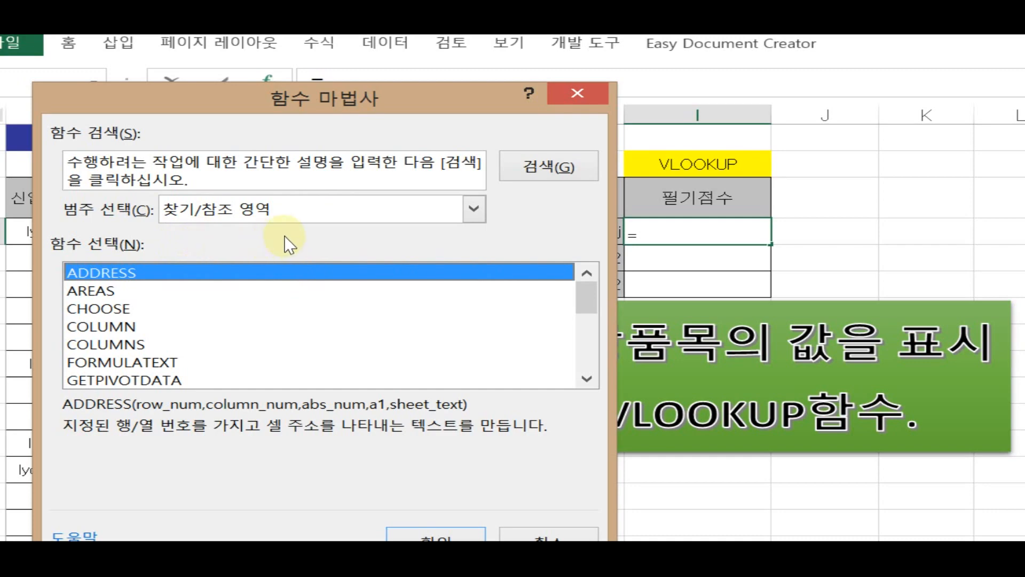
scroll(468, 342, down, 4)
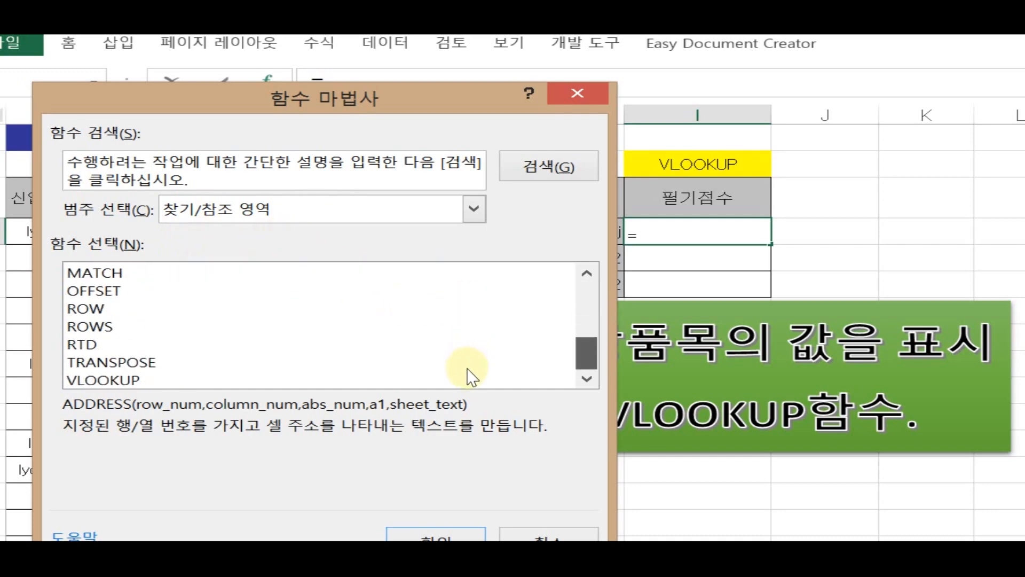
click(83, 381)
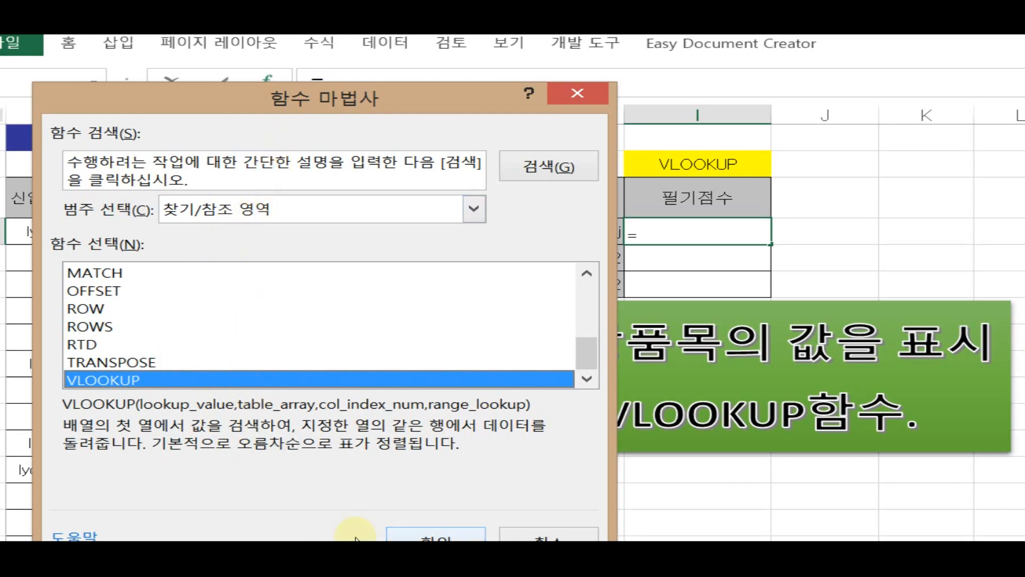
key(Return)
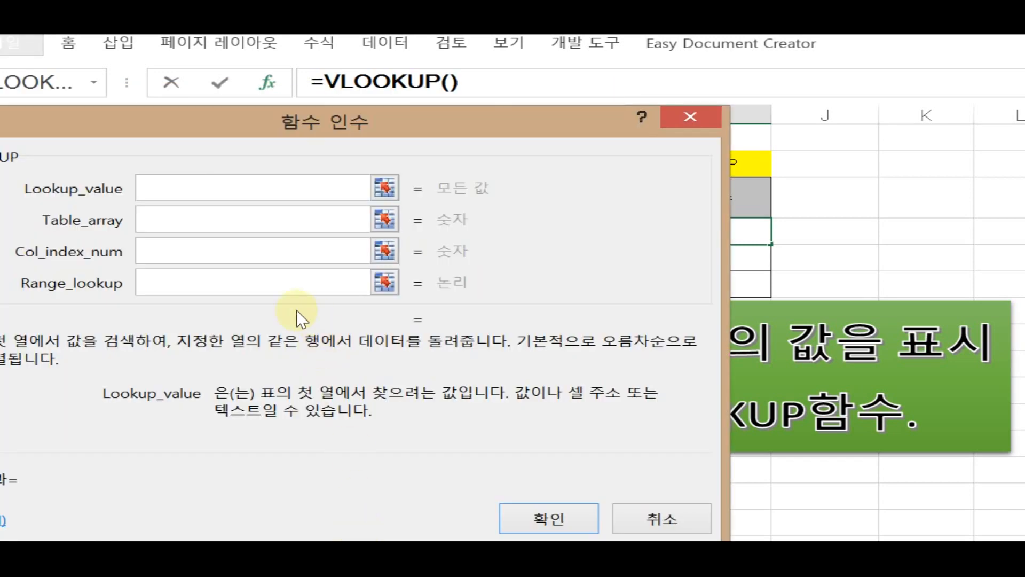
Step: Set VLOOKUP's Lookup_value to H4, the first 신입사원ID in the lookup table
drag(319, 155, 898, 82)
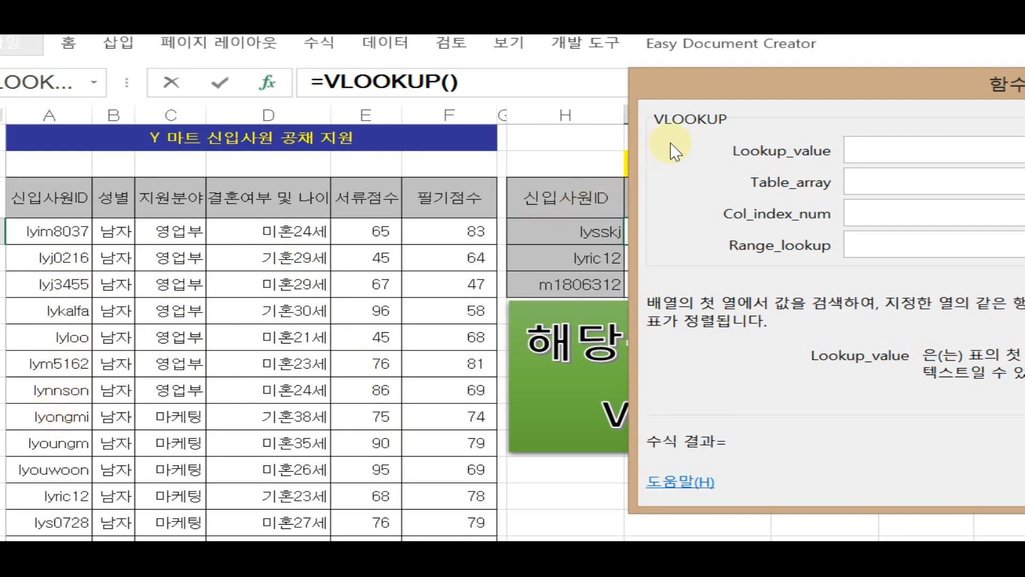
drag(727, 82, 302, 72)
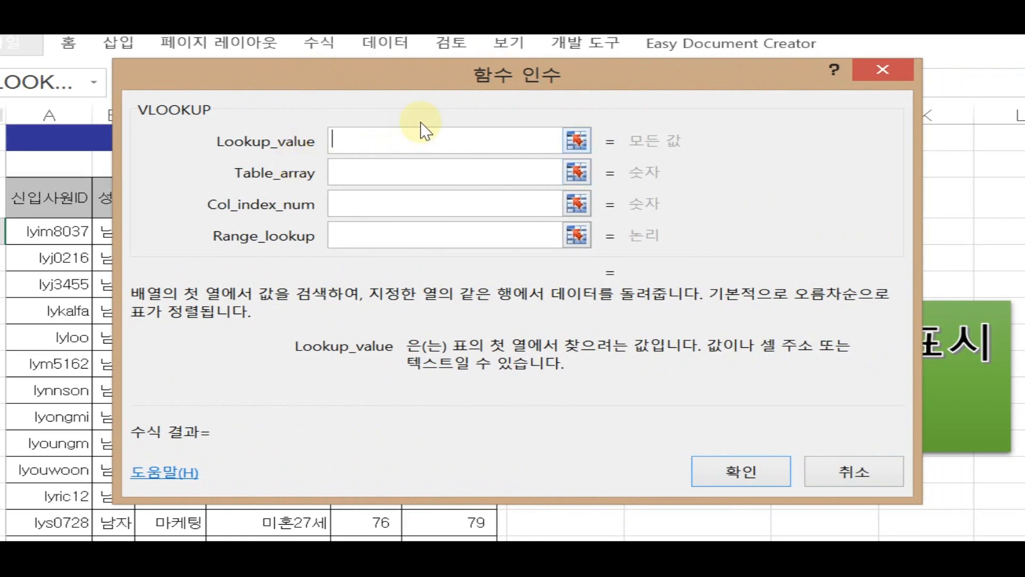
drag(483, 77, 630, 291)
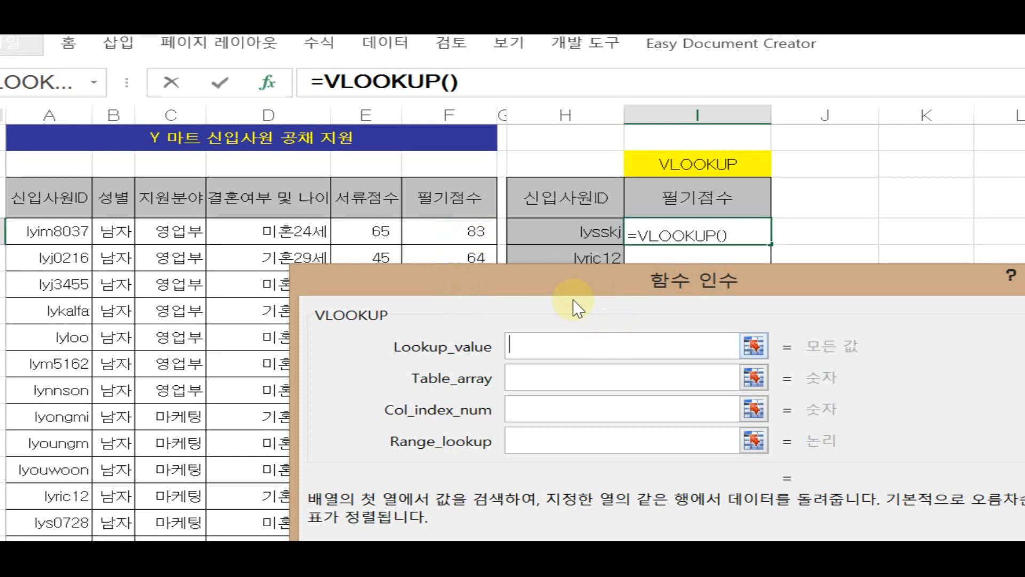
click(510, 232)
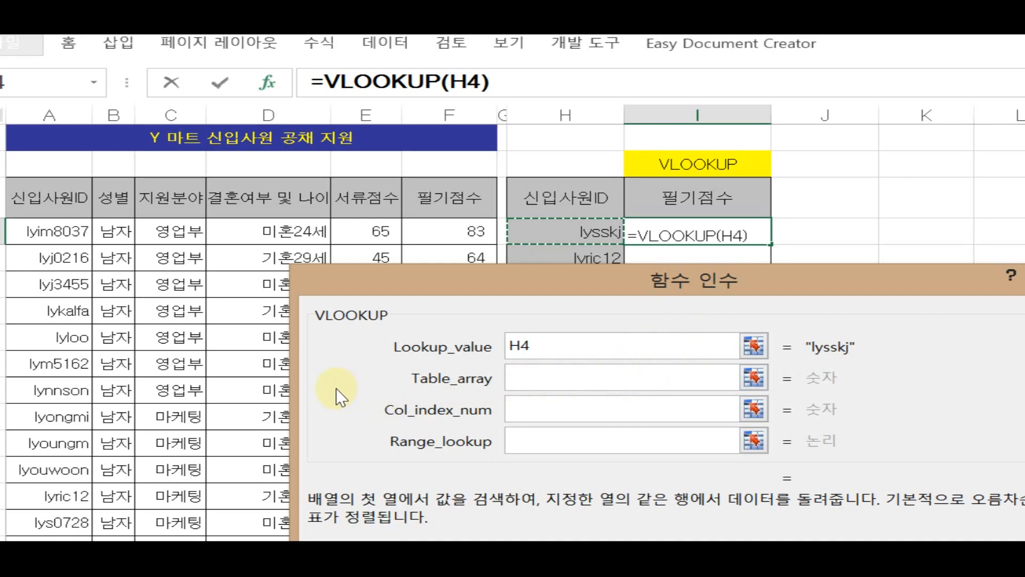
Step: Set VLOOKUP's Table_array to the applicant data range A4:F40, from the 신입사원ID column through 필기점수
click(604, 381)
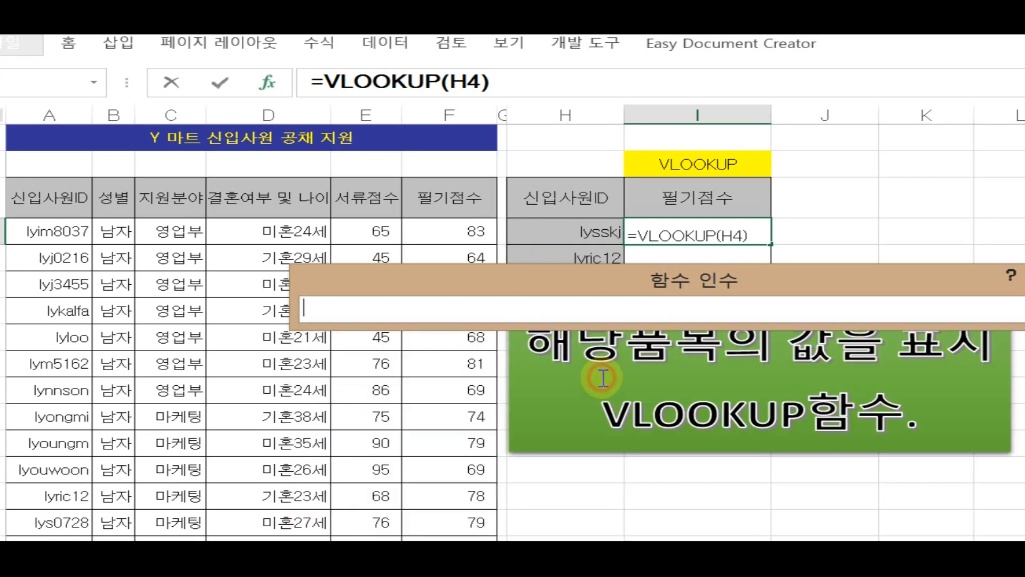
drag(662, 289, 664, 63)
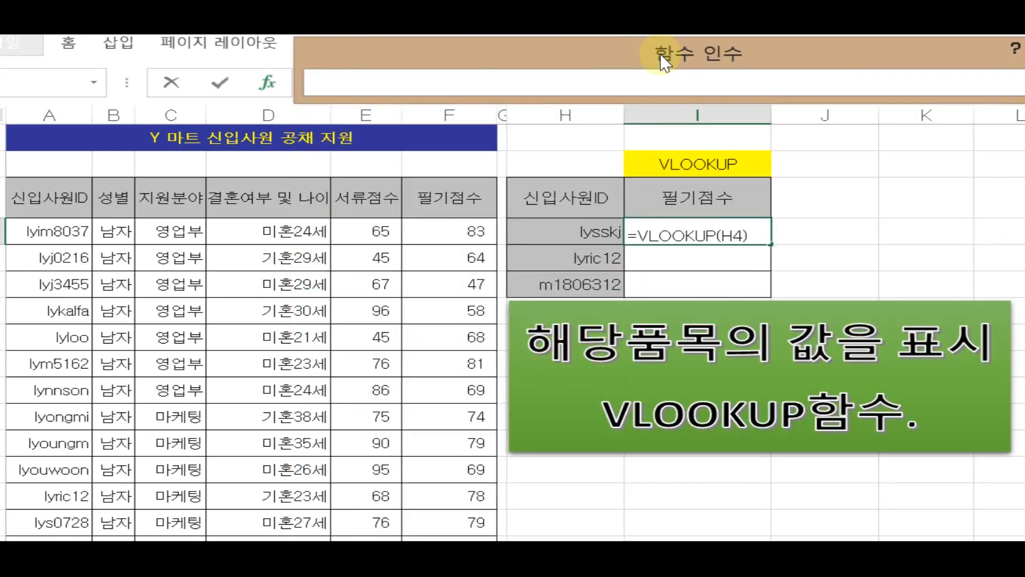
drag(34, 235, 362, 518)
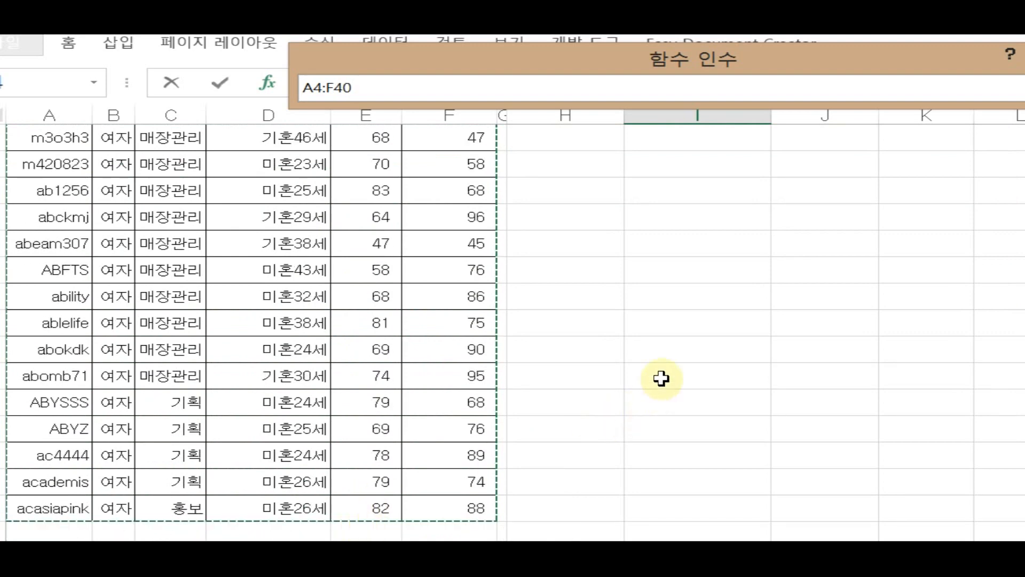
scroll(613, 357, up, 4)
scroll(612, 358, up, 3)
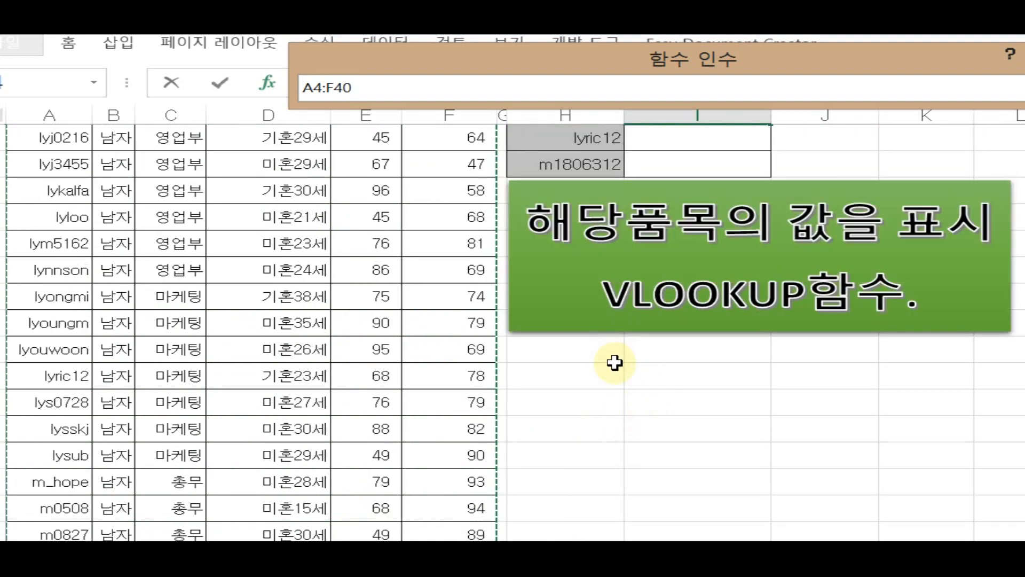
scroll(614, 362, up, 1)
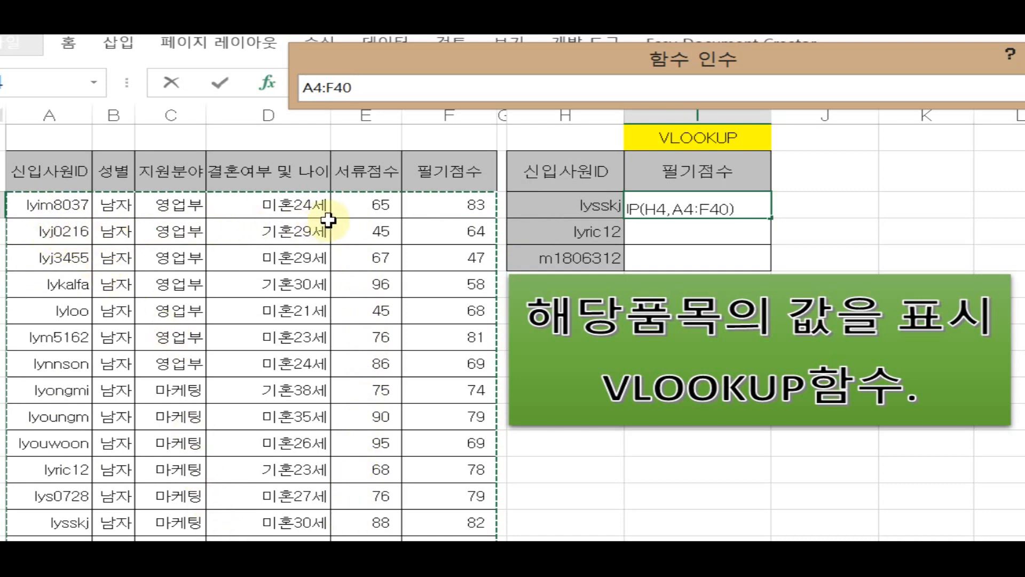
Step: Check the extent of the selected applicant table and make the Table_array reference absolute as $A$4:$F$40
scroll(344, 269, down, 2)
scroll(347, 274, down, 8)
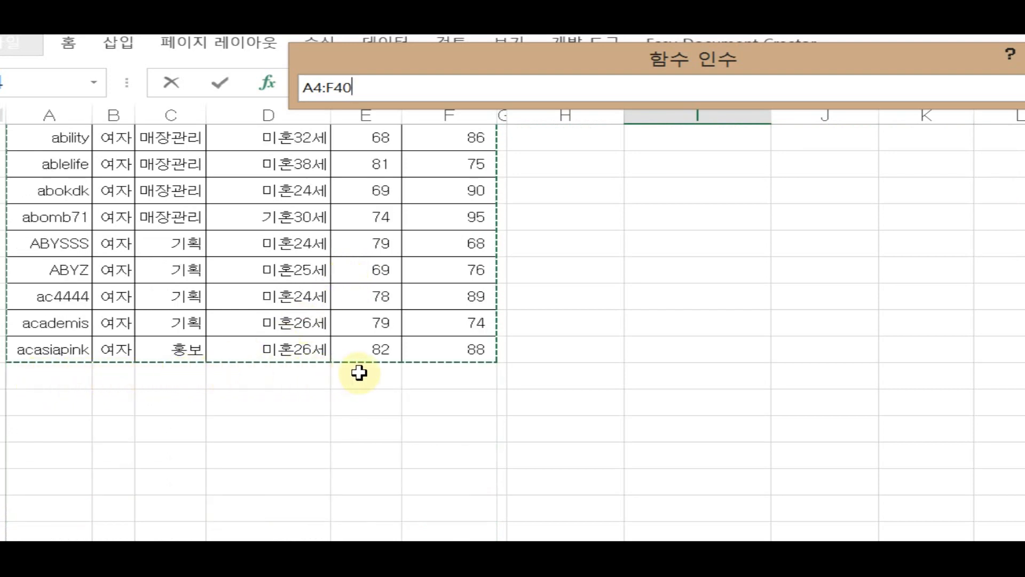
scroll(531, 274, up, 10)
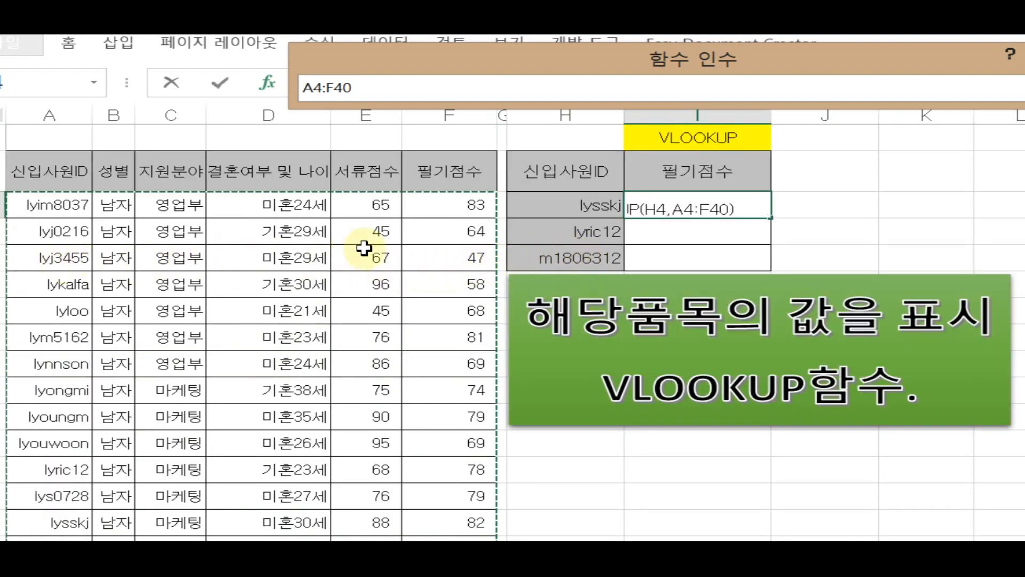
scroll(368, 293, down, 15)
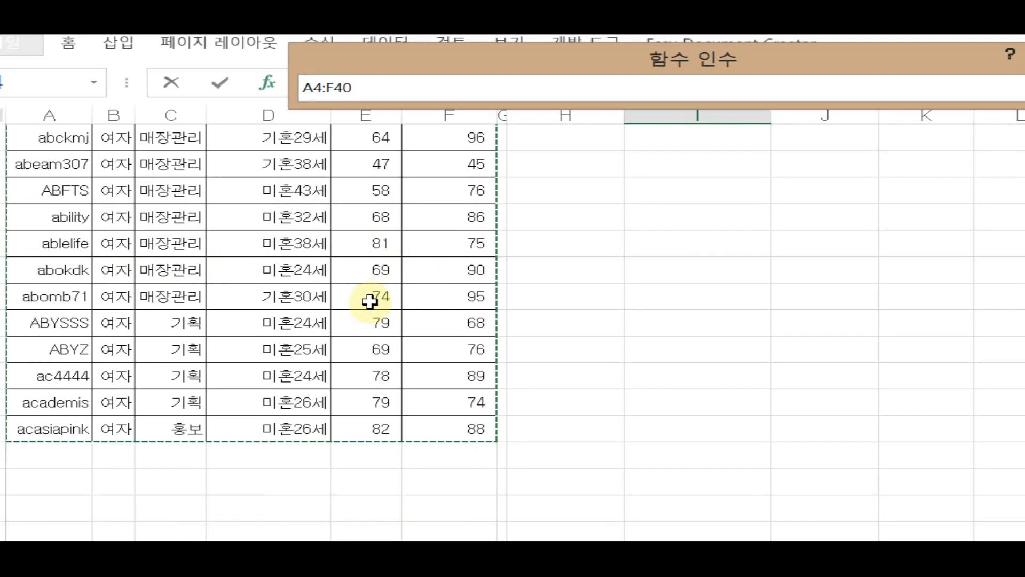
scroll(371, 303, up, 4)
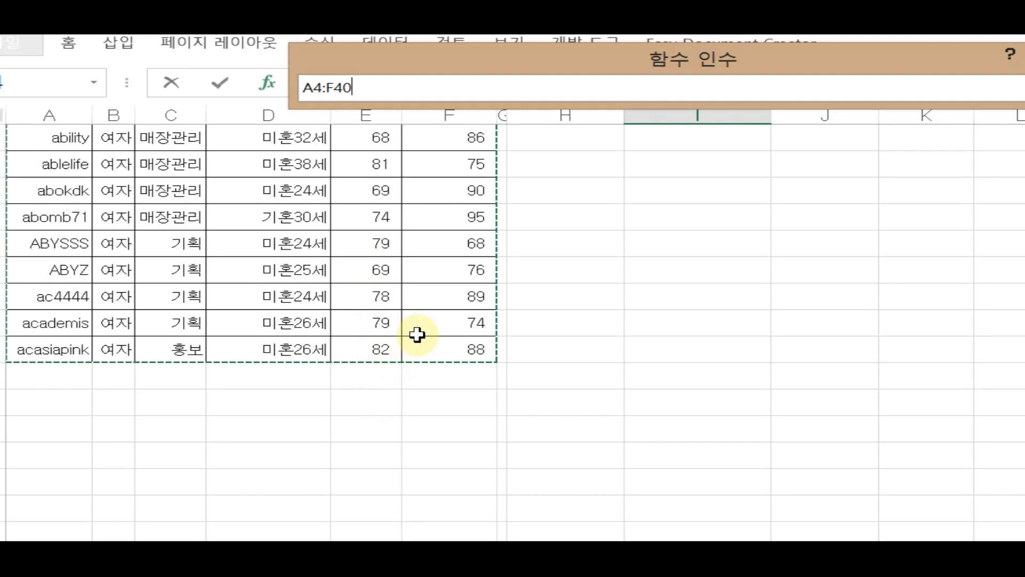
scroll(418, 335, up, 10)
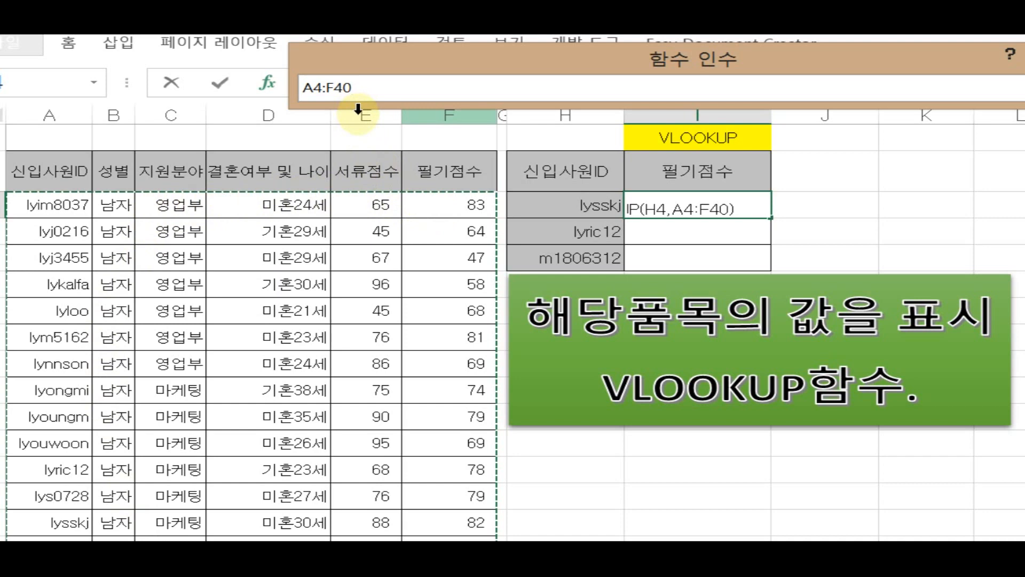
key(F4)
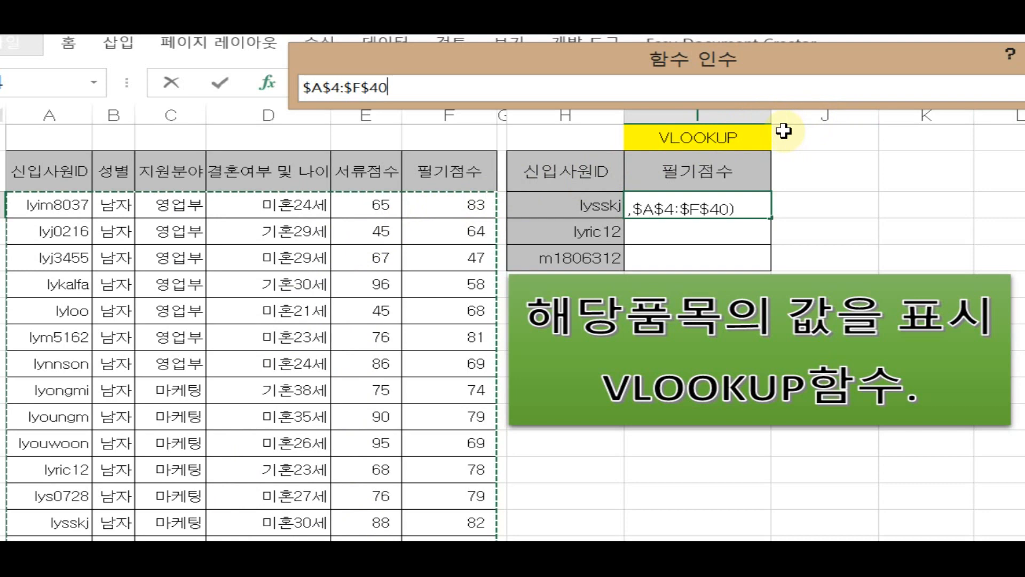
click(866, 88)
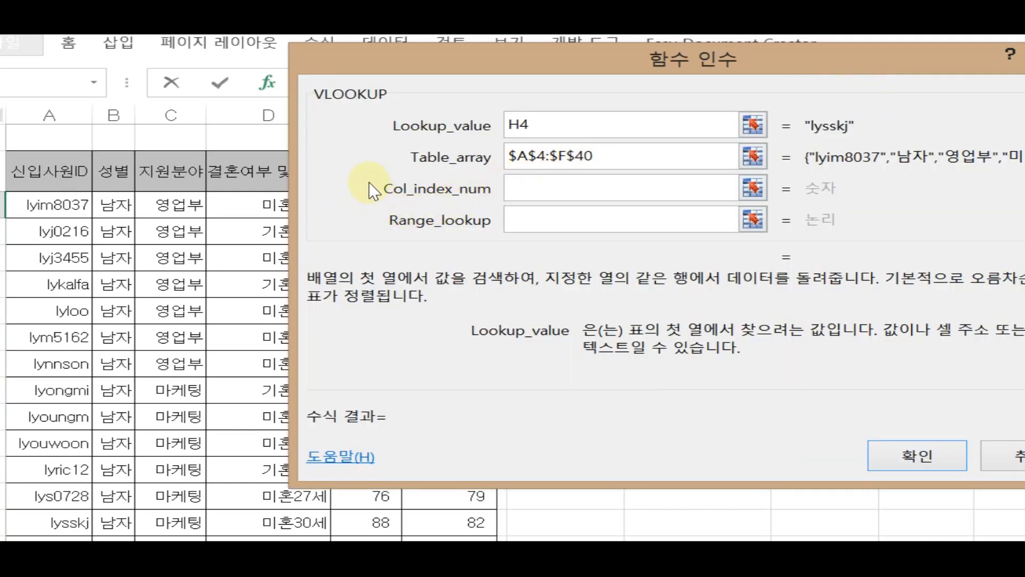
Step: Complete the VLOOKUP in I4 with Col_index_num 6 and Range_lookup 0, and fill the formula down to I6
drag(641, 56, 912, 66)
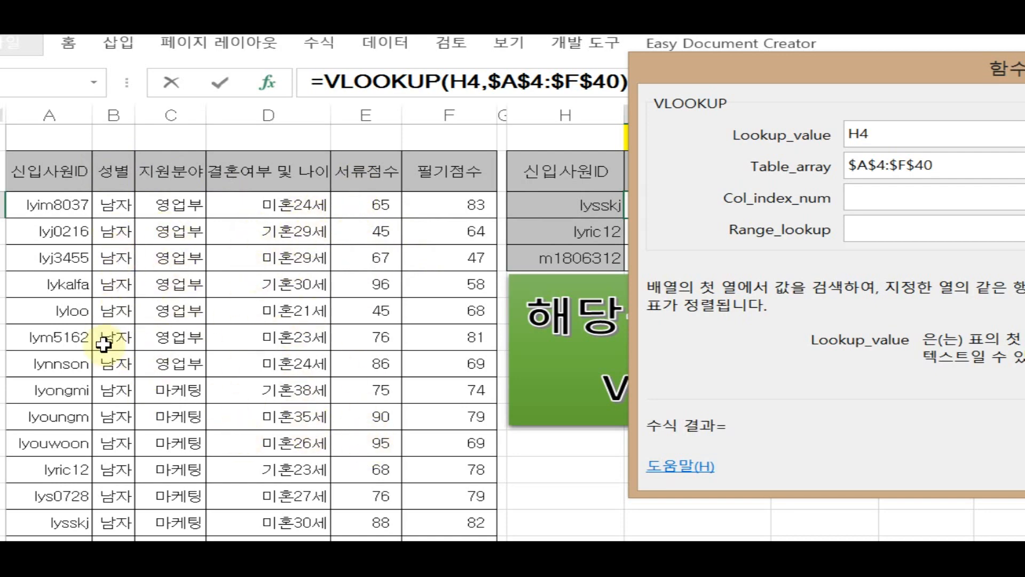
click(731, 194)
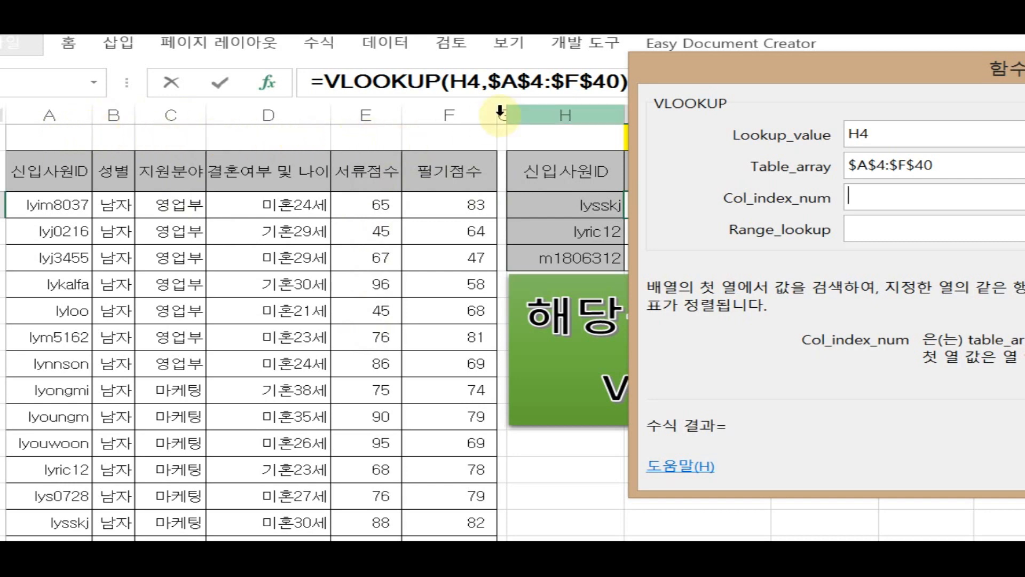
text(6)
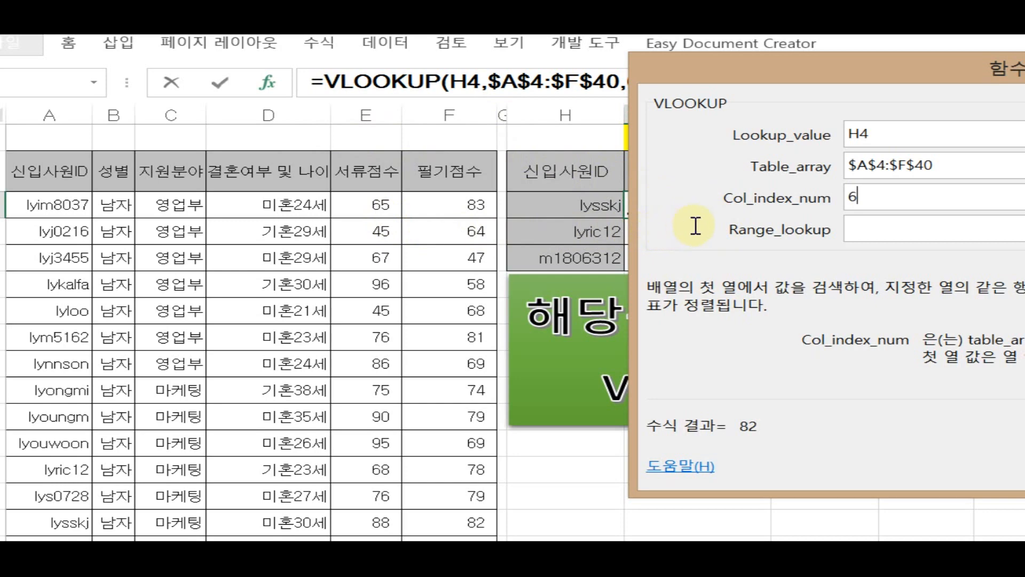
key(Tab)
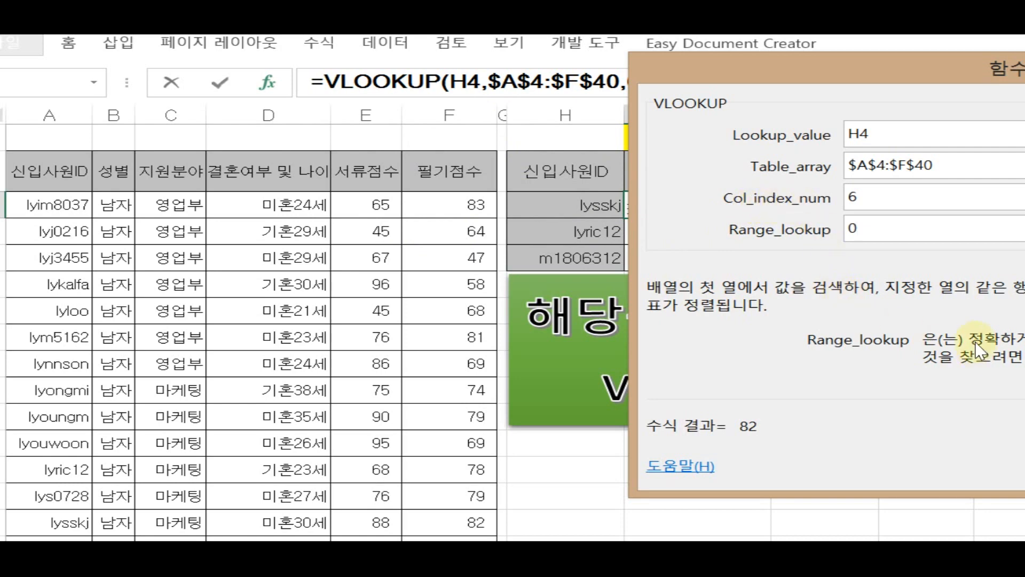
click(1015, 475)
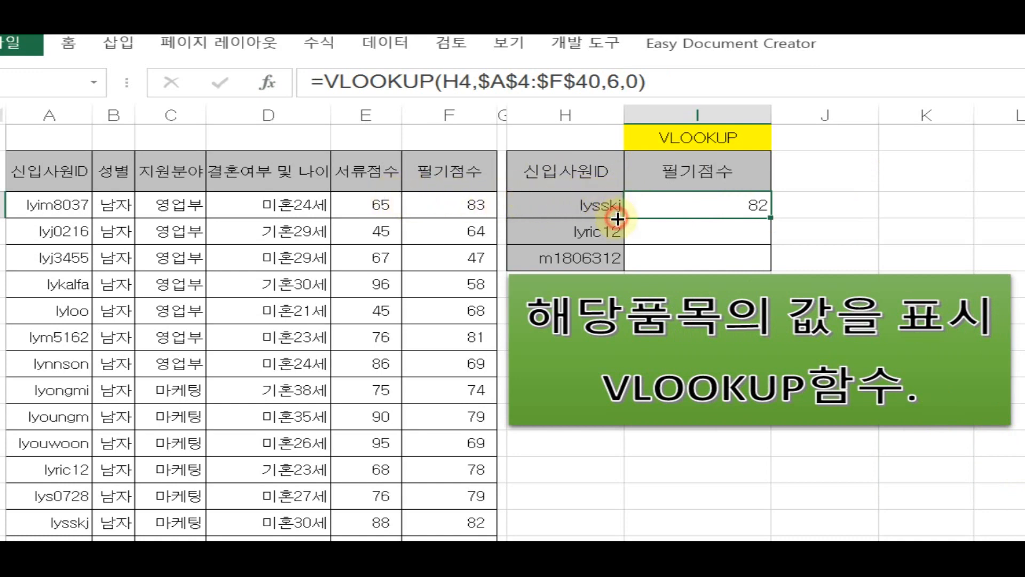
drag(618, 222, 617, 263)
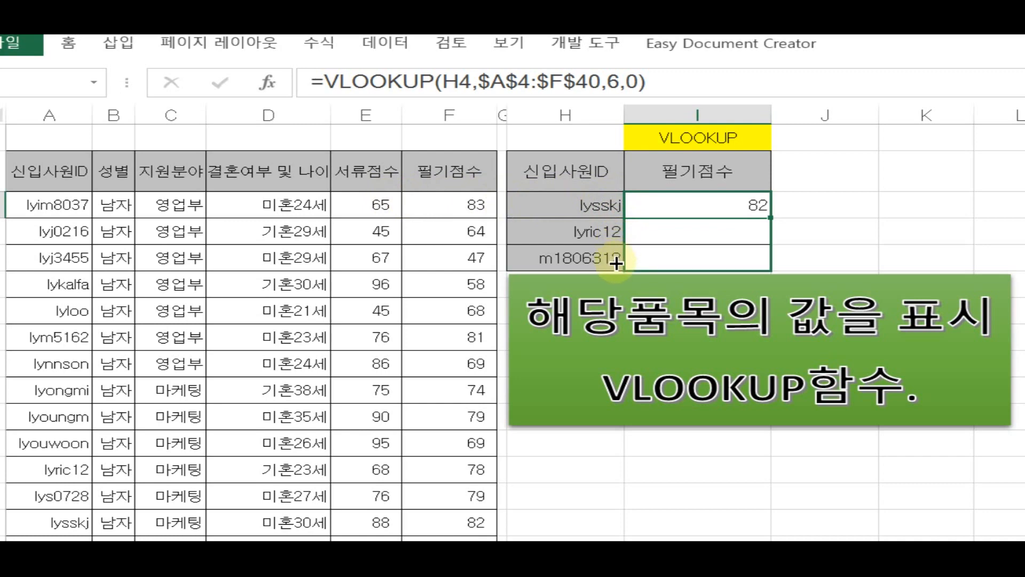
key(ctrl+d)
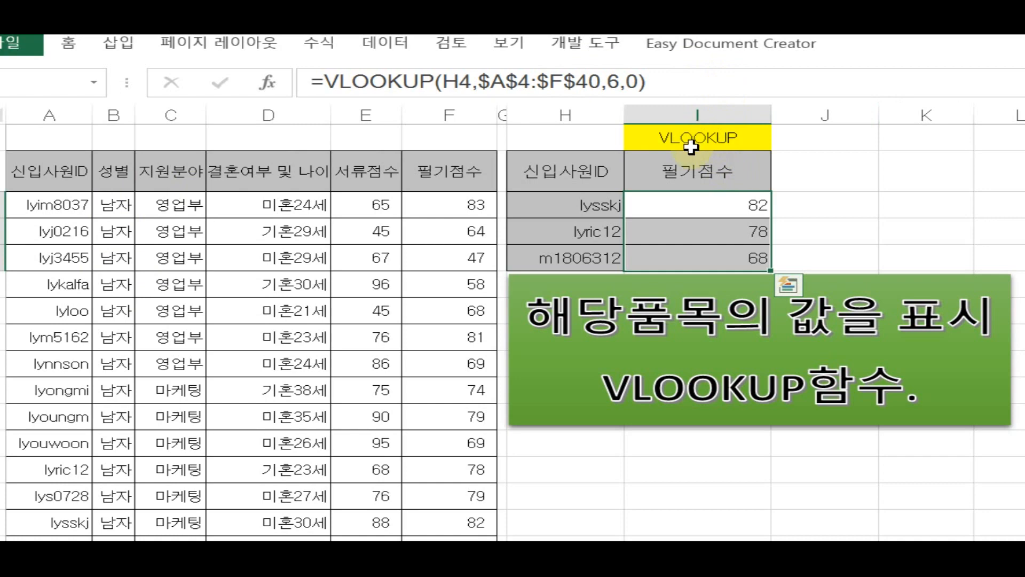
Step: Clear the VLOOKUP formulas from the 필기점수 cells I4:I6
drag(600, 206, 599, 256)
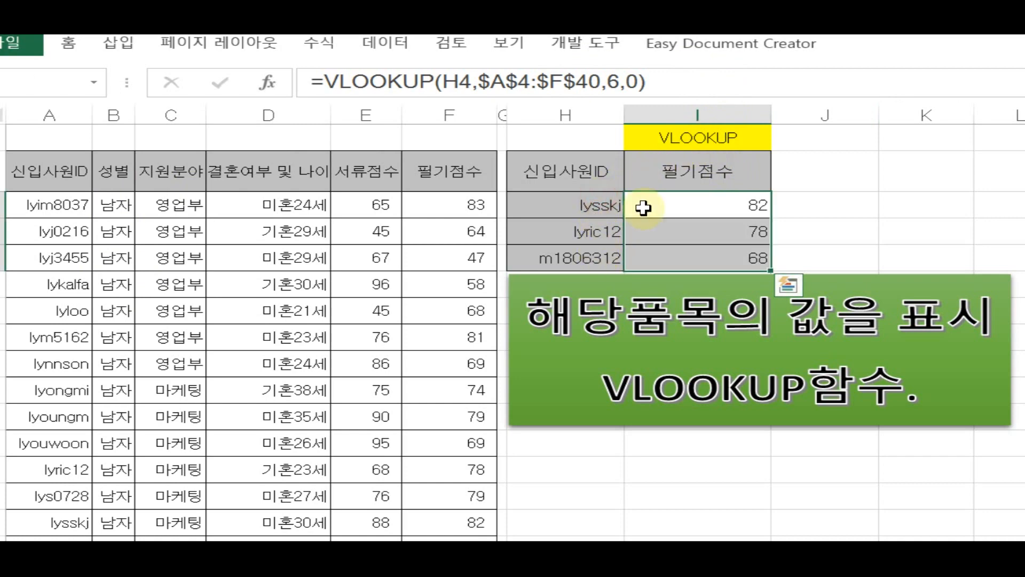
key(Delete)
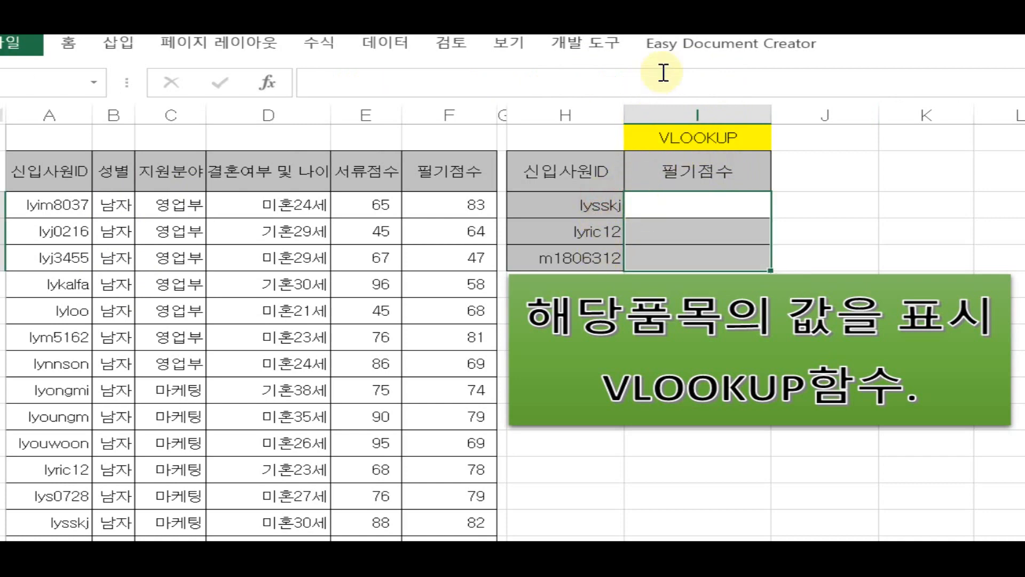
Step: Insert the VLOOKUP function from the 찾기/참조 영역 category into the empty cell I4
scroll(712, 142, up, 1)
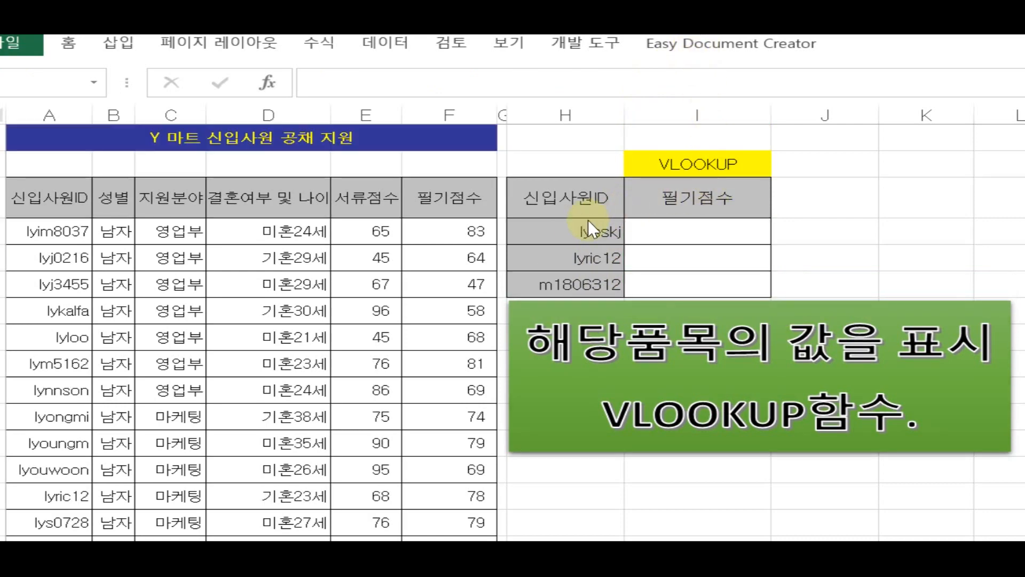
key(Escape)
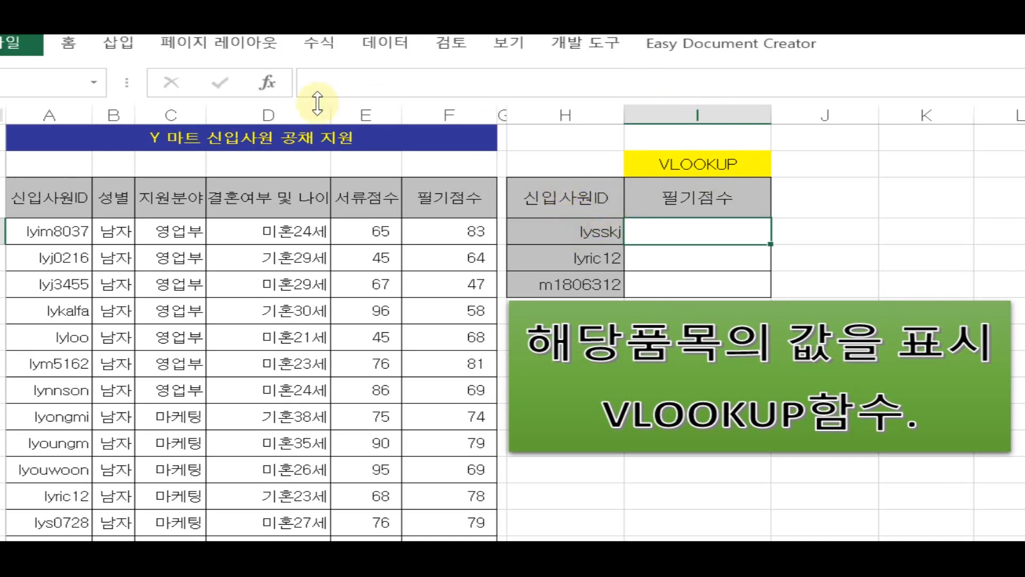
click(220, 84)
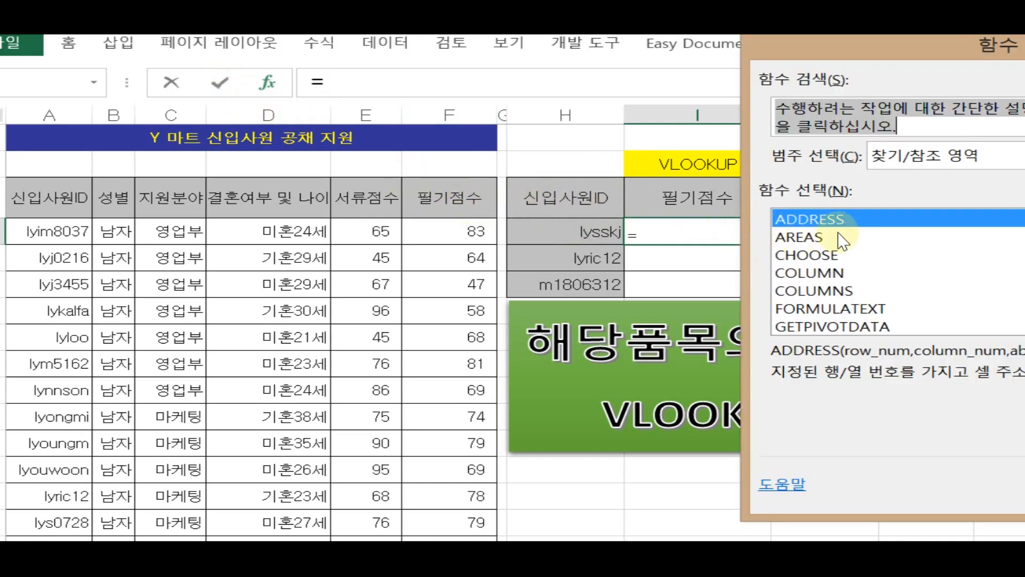
drag(903, 42, 588, 67)
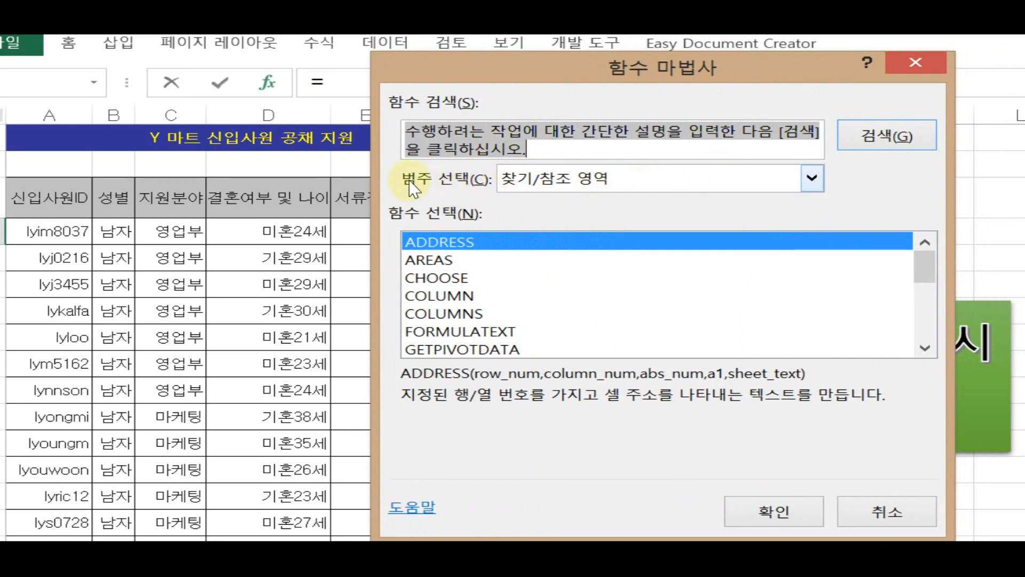
scroll(736, 342, down, 4)
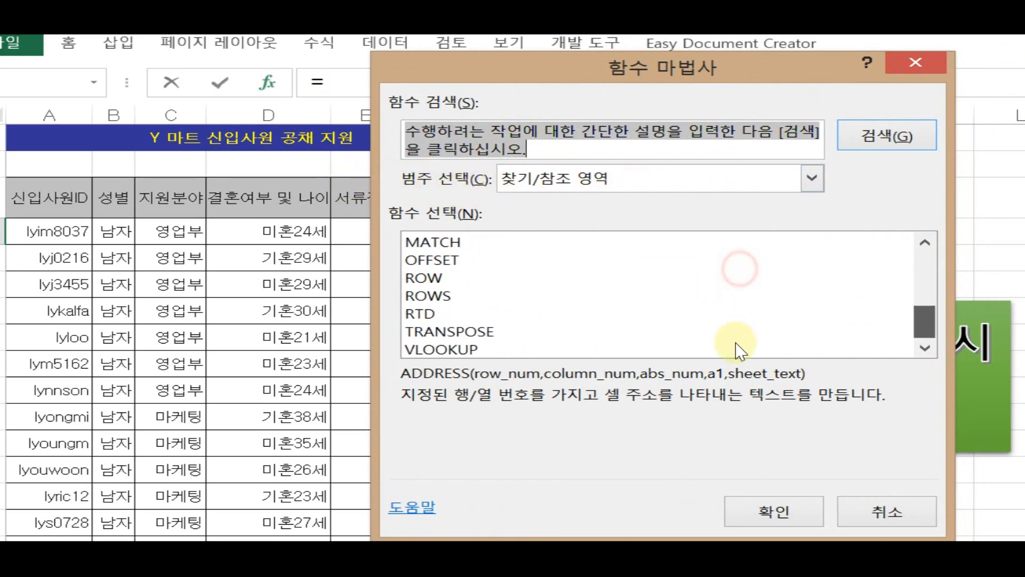
click(417, 350)
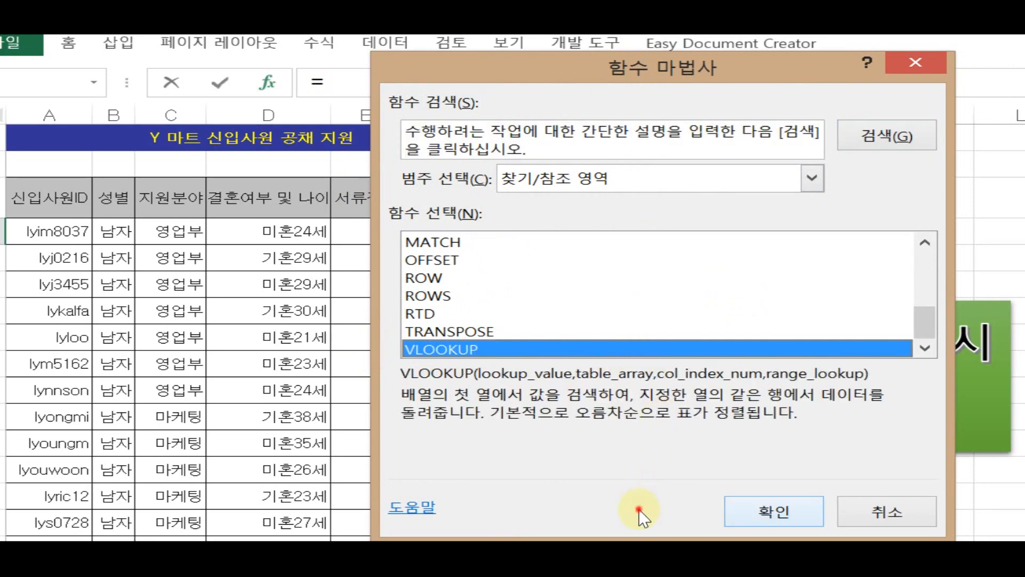
click(775, 511)
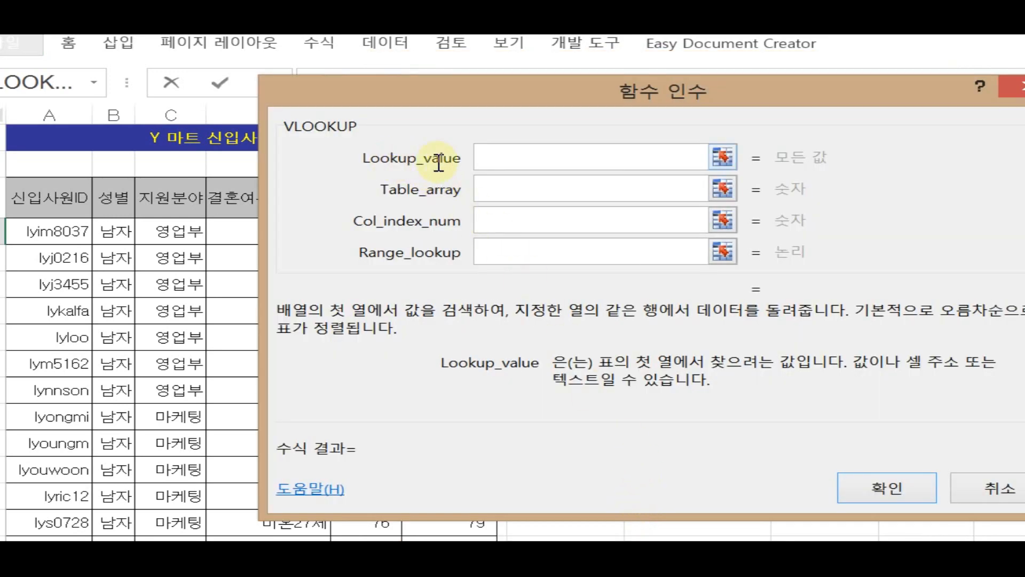
Step: Use the first 신입사원ID in the lookup table, cell H4, as VLOOKUP's Lookup_value
click(579, 158)
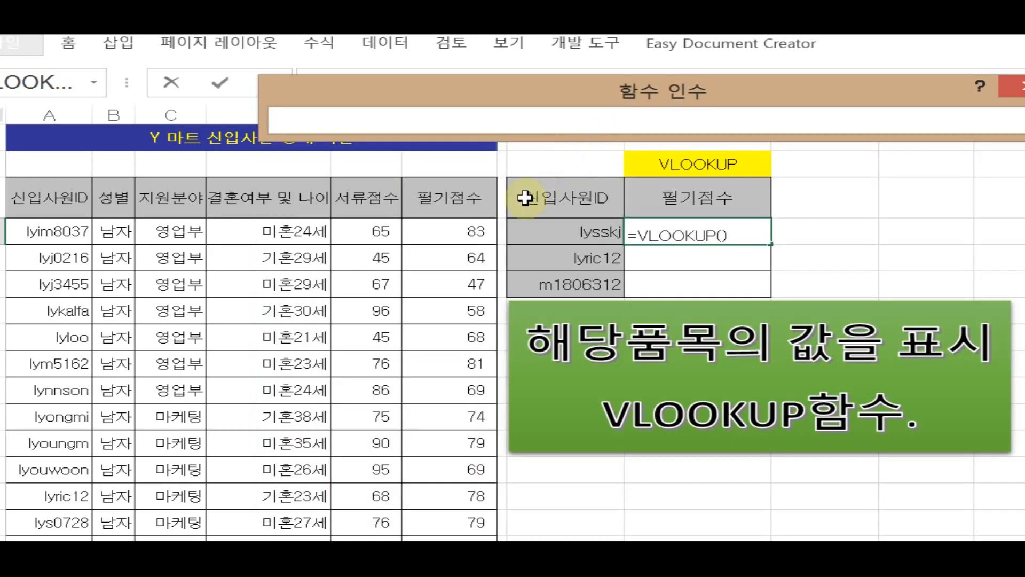
click(539, 232)
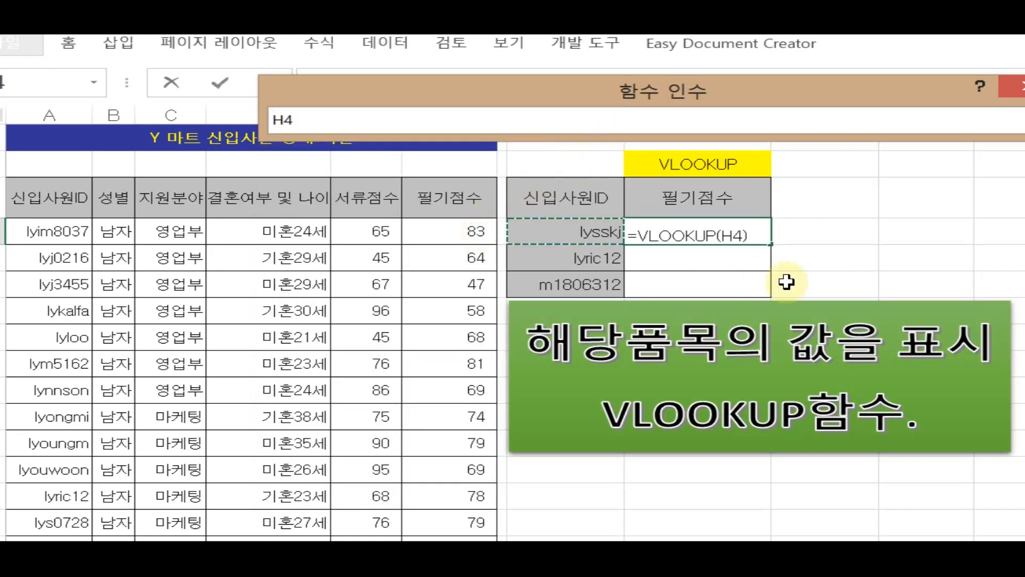
click(844, 126)
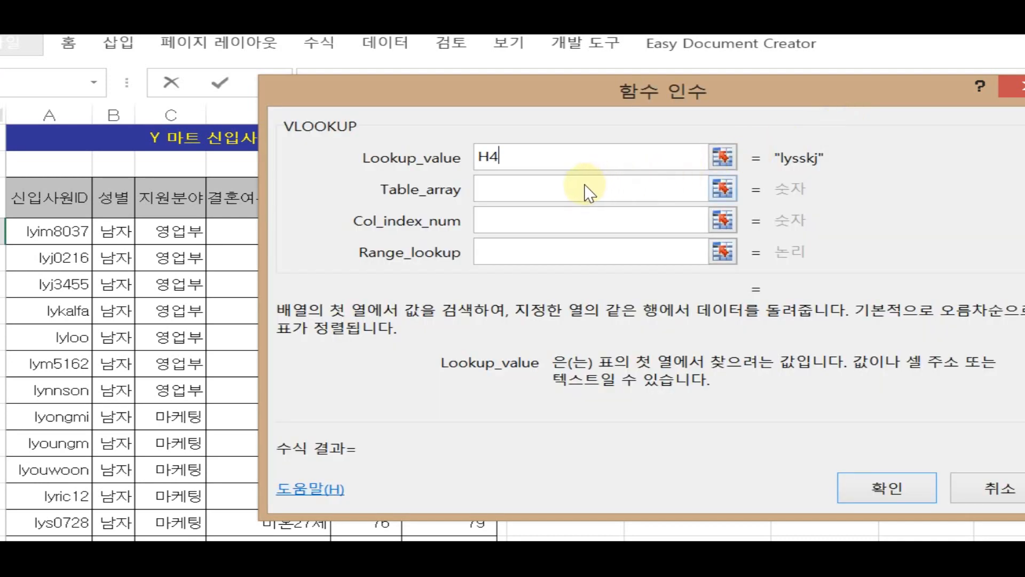
Step: Set VLOOKUP's Table_array to the applicant data range as the absolute reference $A$4:$F$40
click(522, 186)
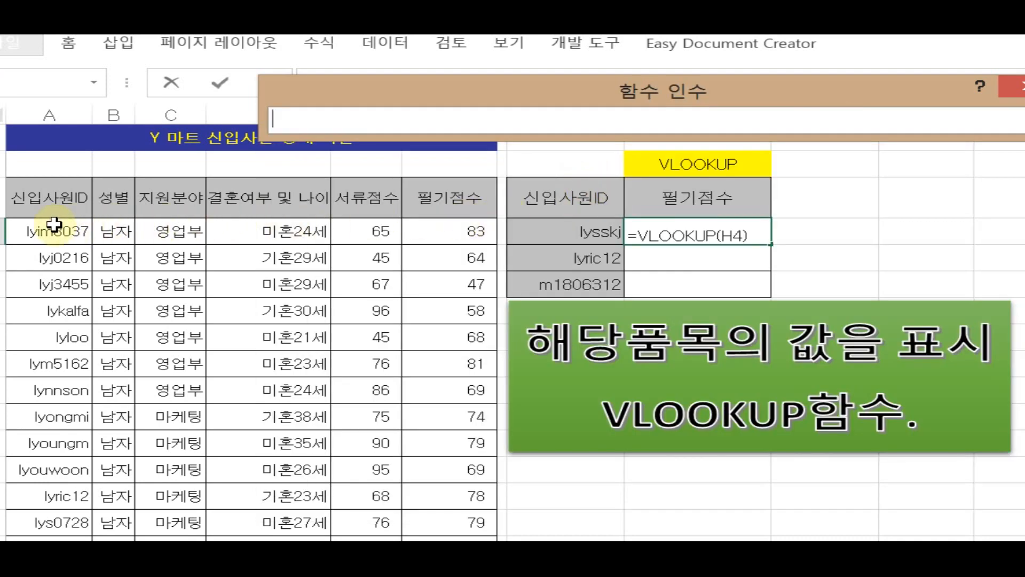
drag(50, 225, 359, 517)
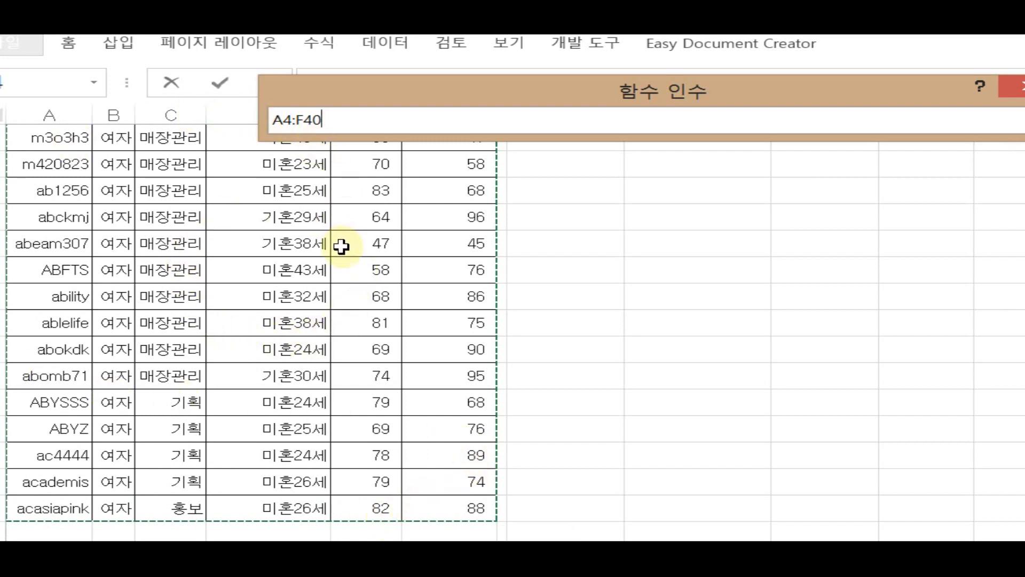
key(F4)
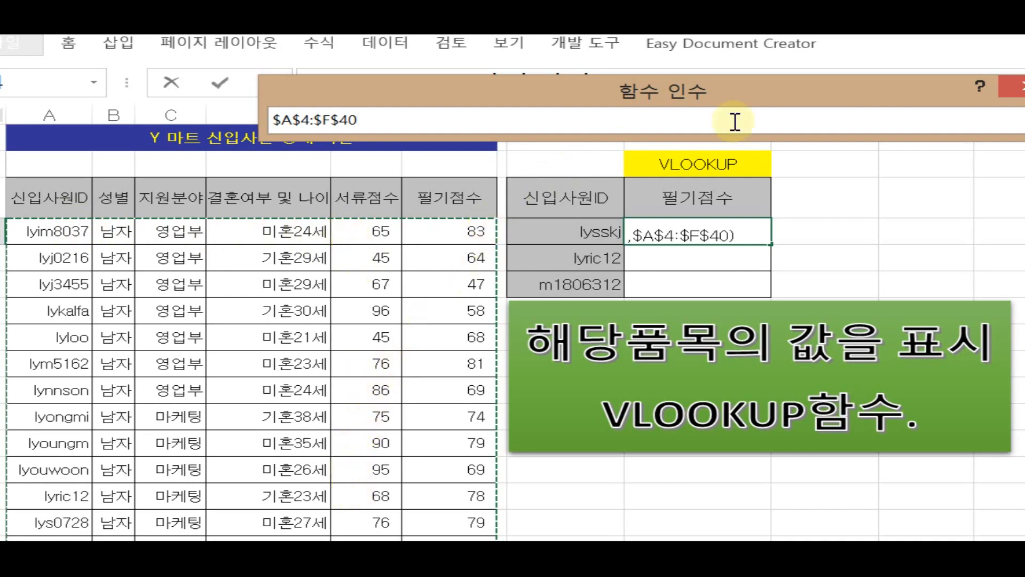
click(843, 114)
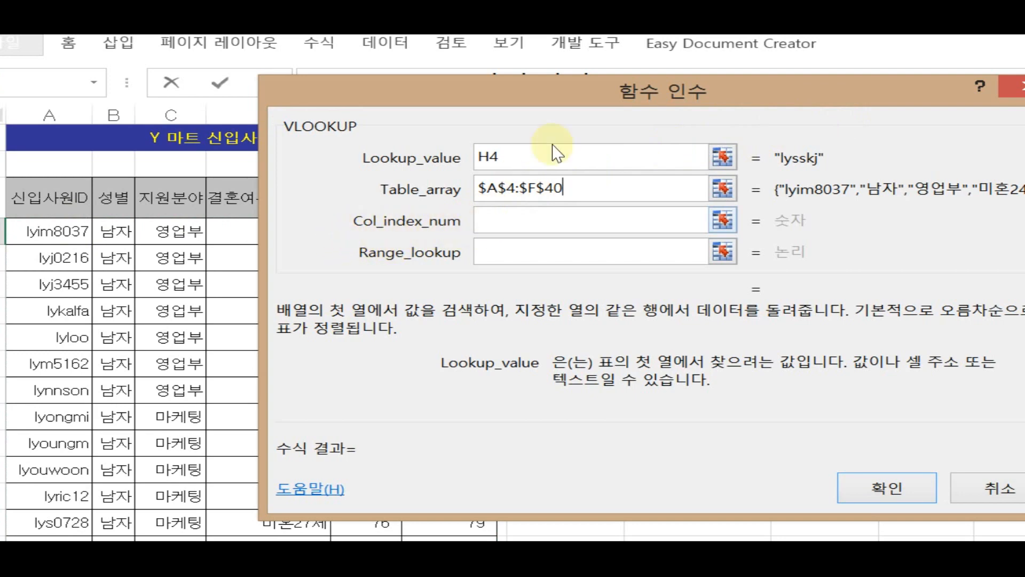
Step: Set Col_index_num to 3 for the 지원분야 column and Range_lookup to 0, and enter the VLOOKUP formula in I4
drag(616, 90, 911, 76)
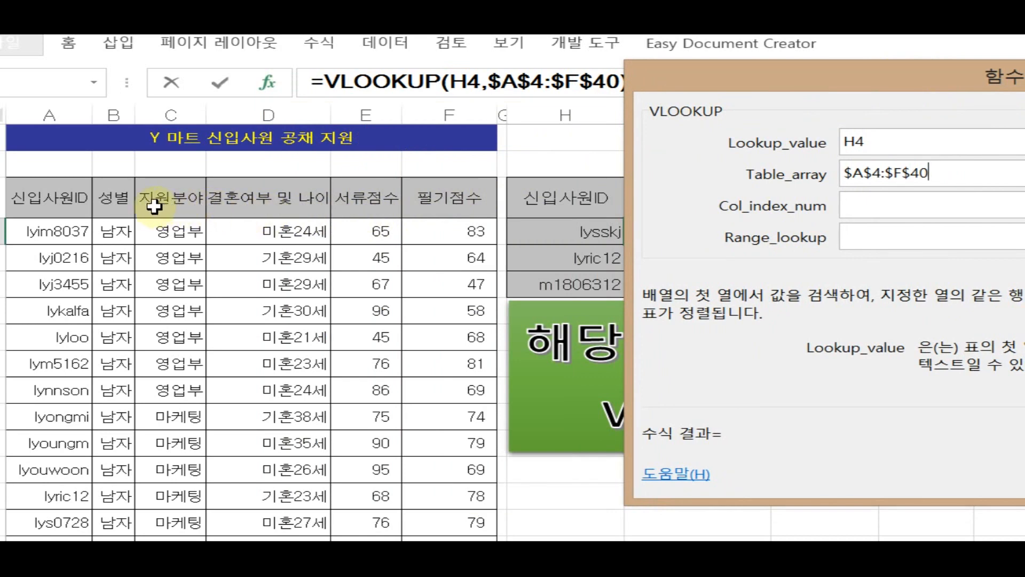
click(717, 207)
text(3)
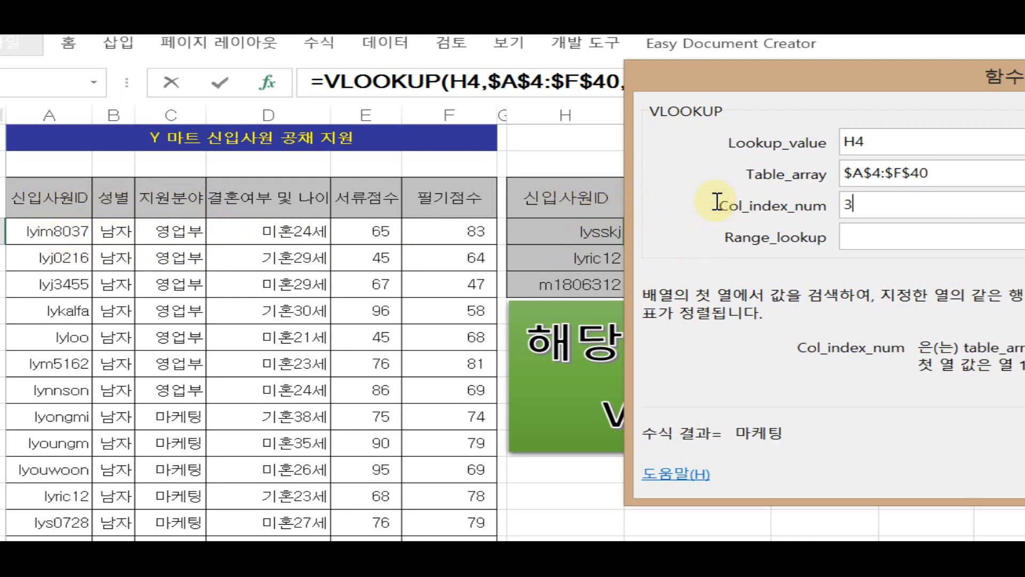
click(719, 237)
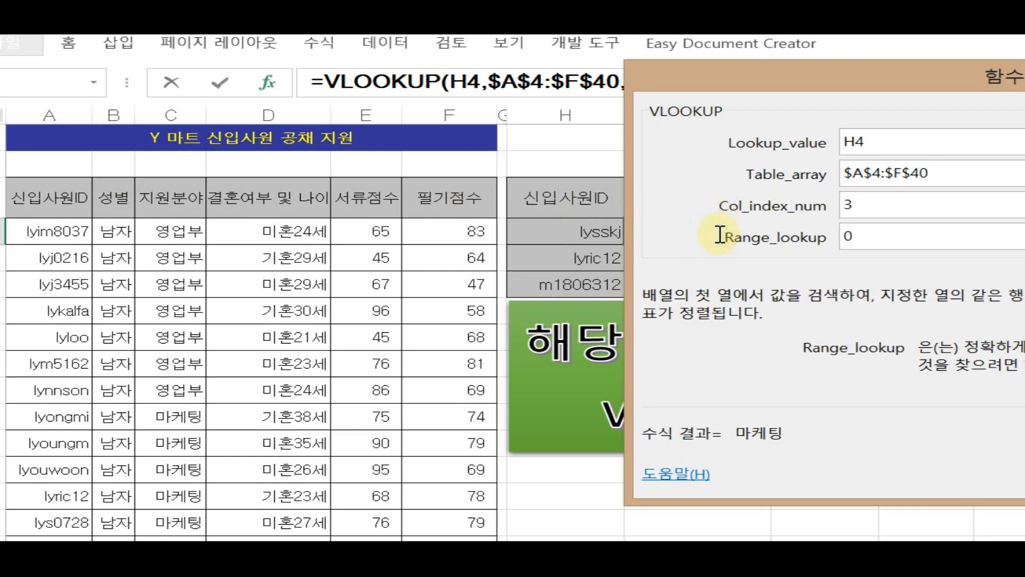
click(1002, 474)
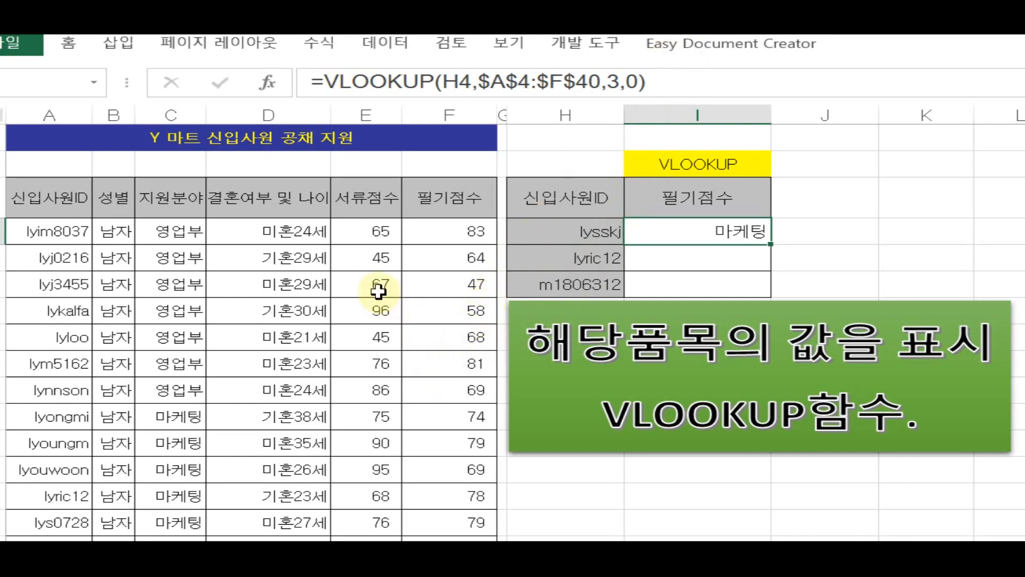
Step: Duplicate the green VLOOKUP caption box and place the copy over the lower rows of the applicant table
click(413, 430)
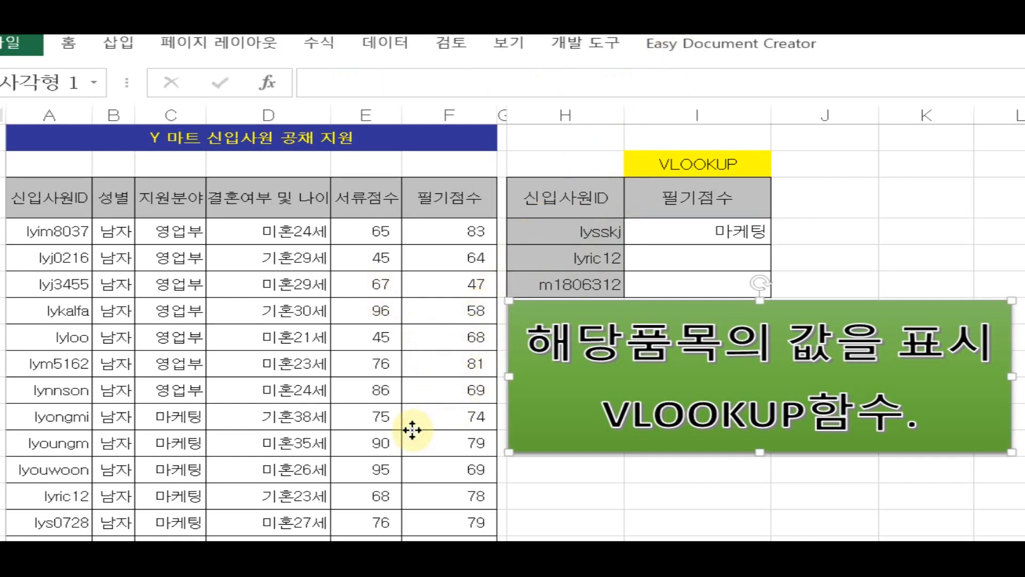
drag(412, 430, 440, 507)
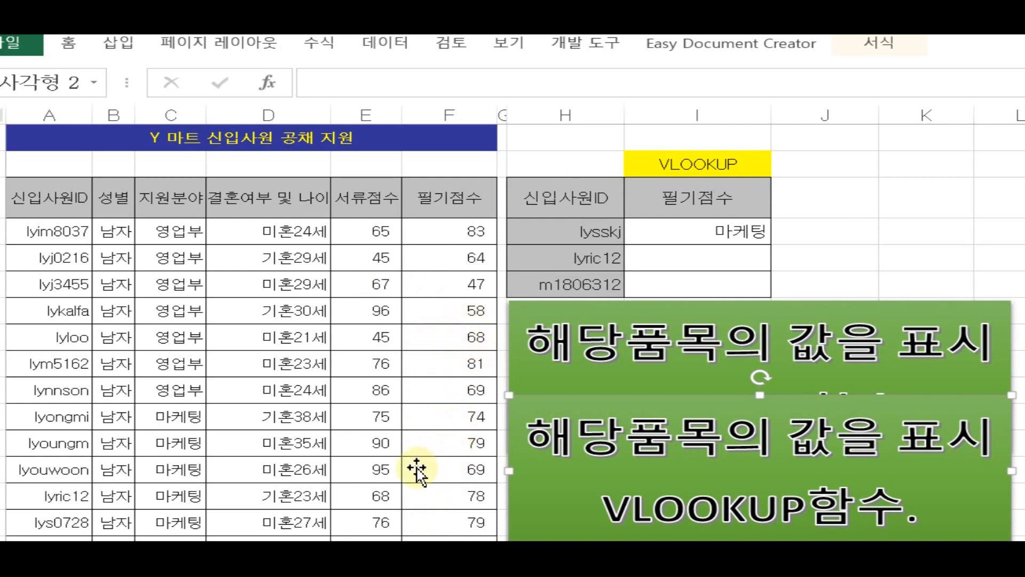
drag(417, 468, 148, 456)
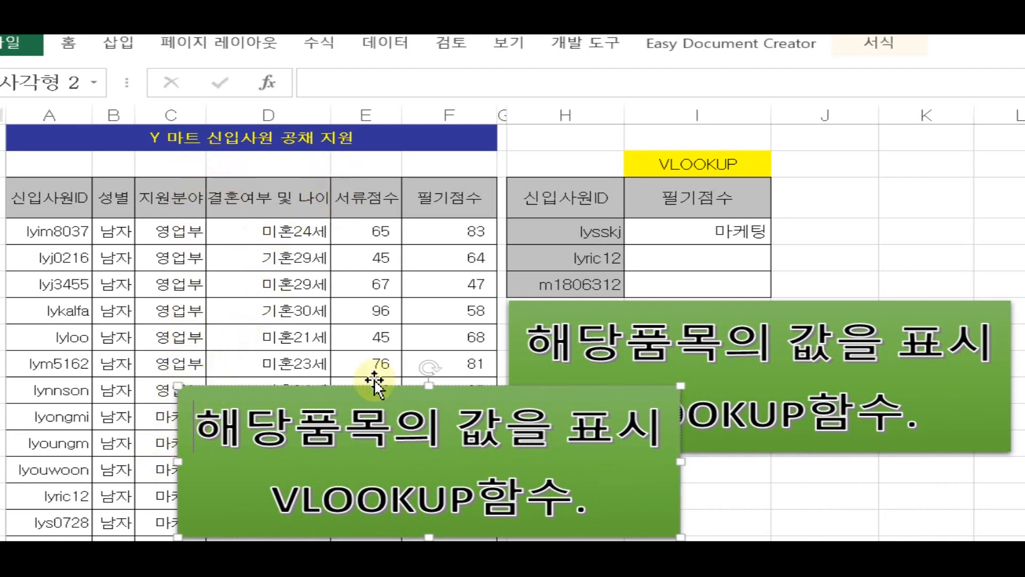
Step: Replace the first line of the copied caption box with "지금은 스스로 연습시간입니다."
key(Delete)
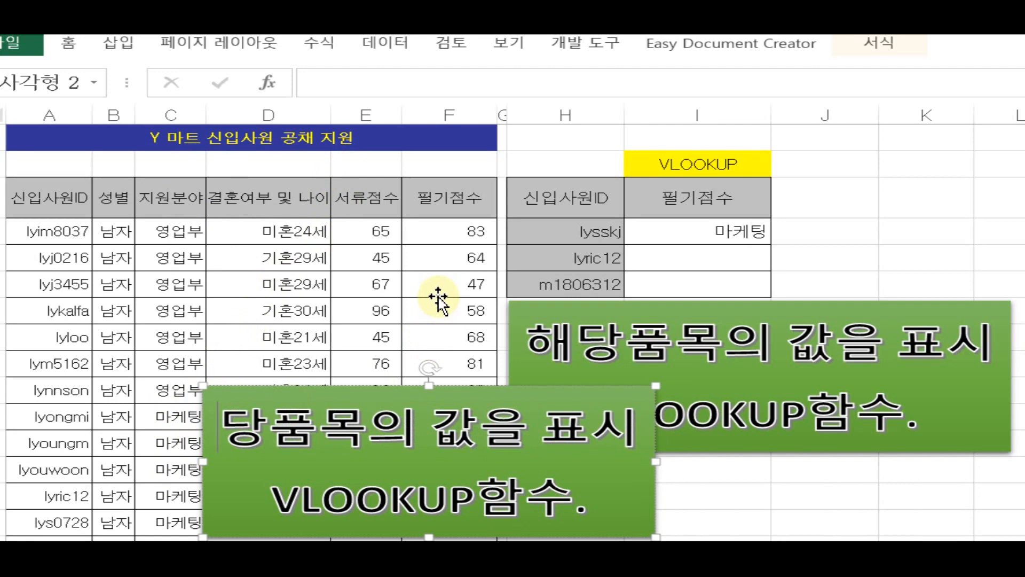
key(Delete)
key(Delete)
key(Delete)
key(Delete)
key(Delete)
key(Delete)
key(Delete)
key(Delete)
key(Delete)
key(Delete)
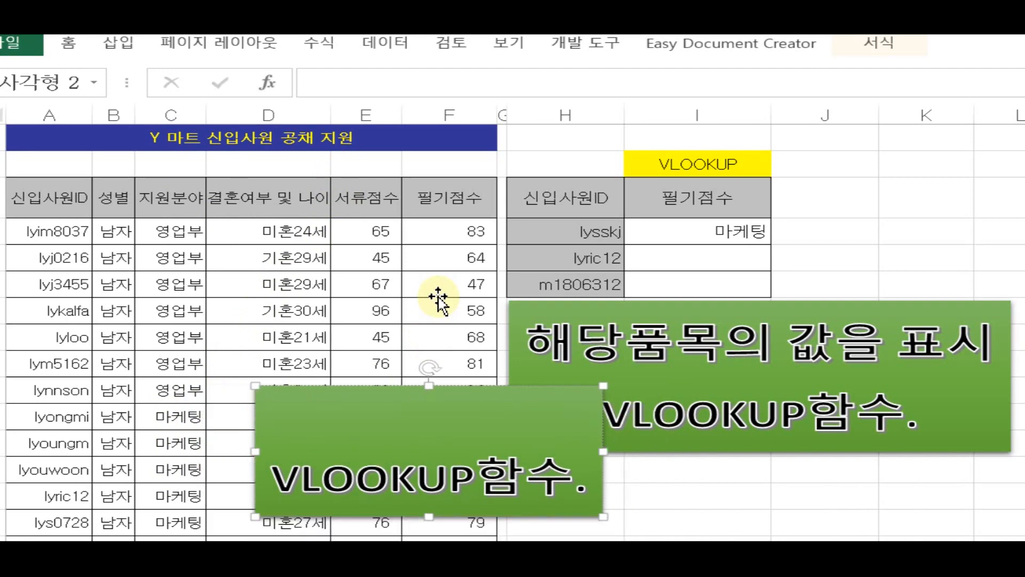
text(지그)
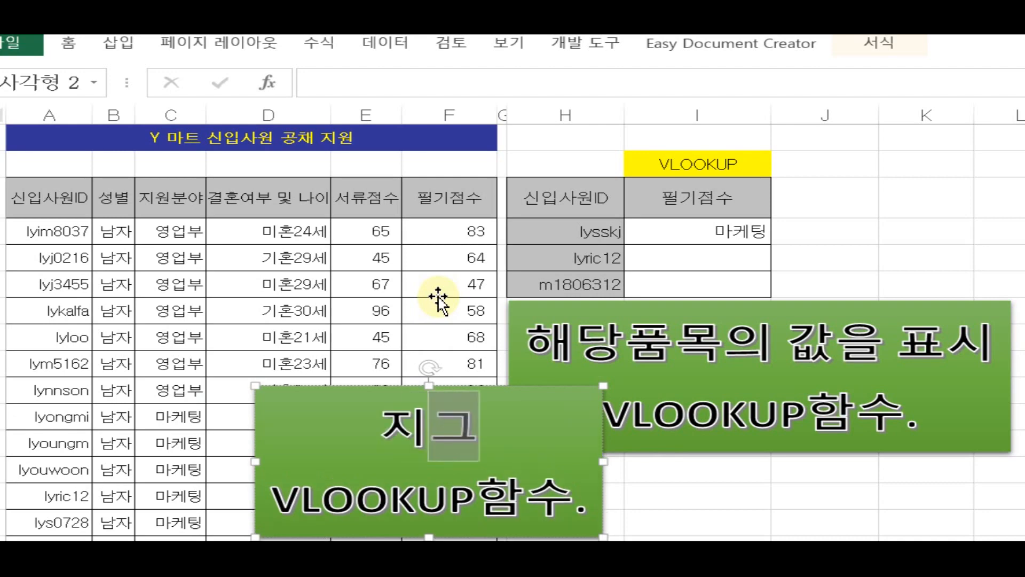
text(ㅁ은 )
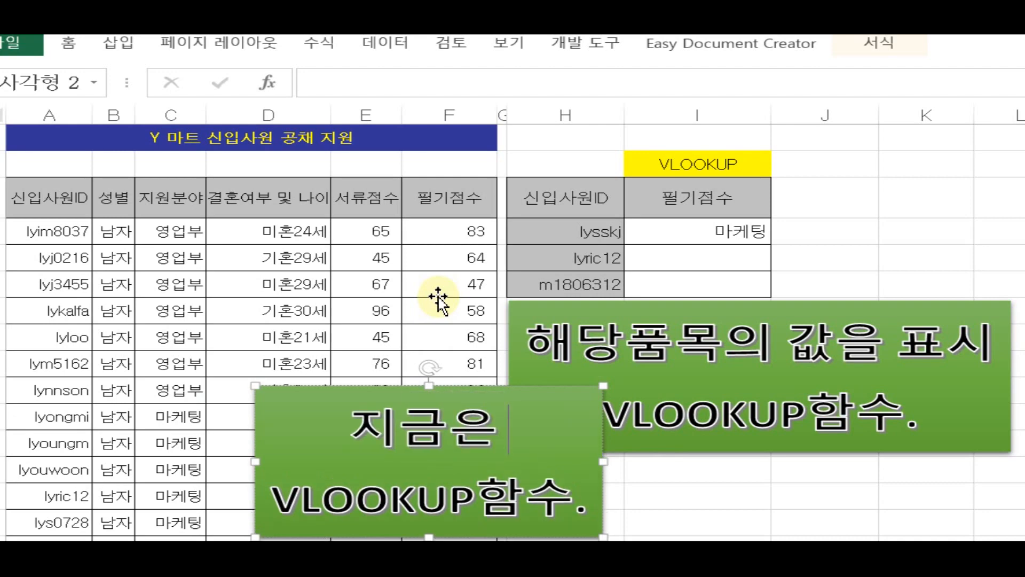
text(스스로)
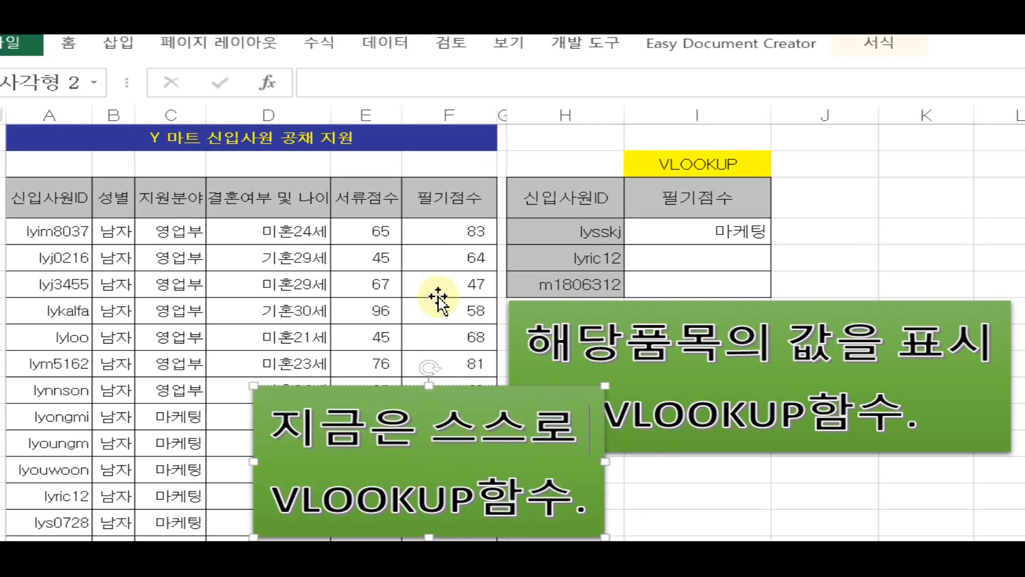
text( 연습)
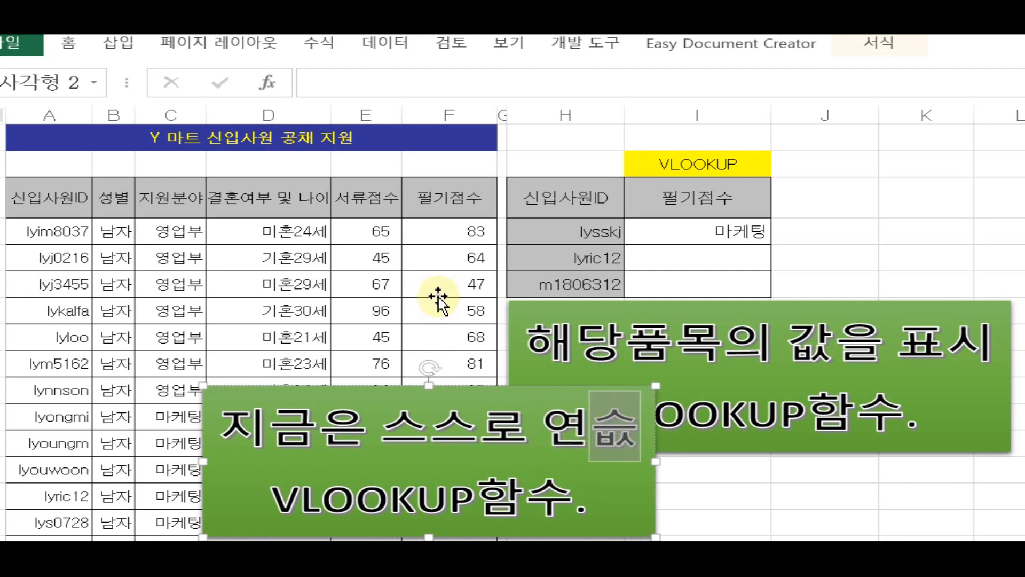
text(시간입니)
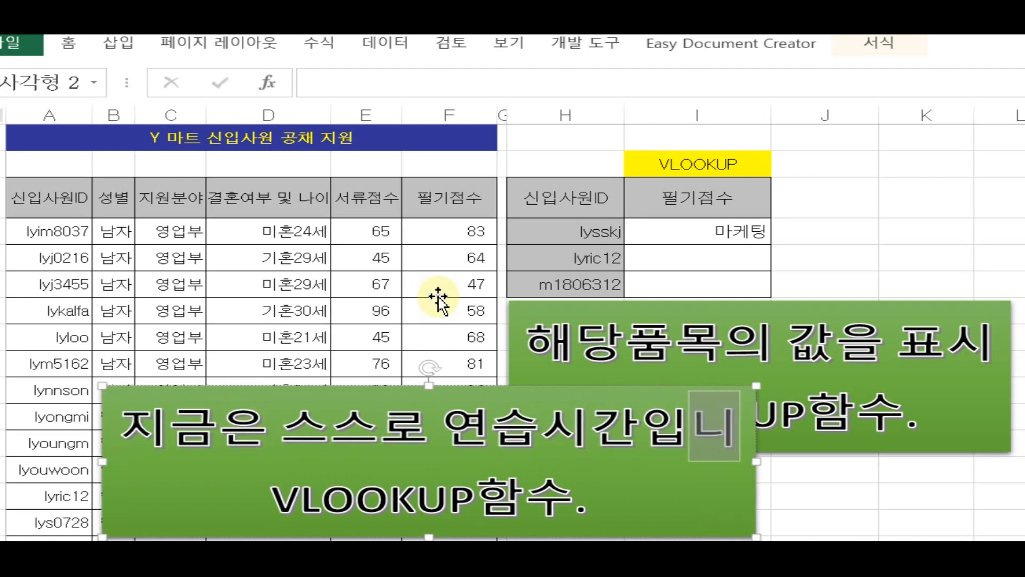
text(다.)
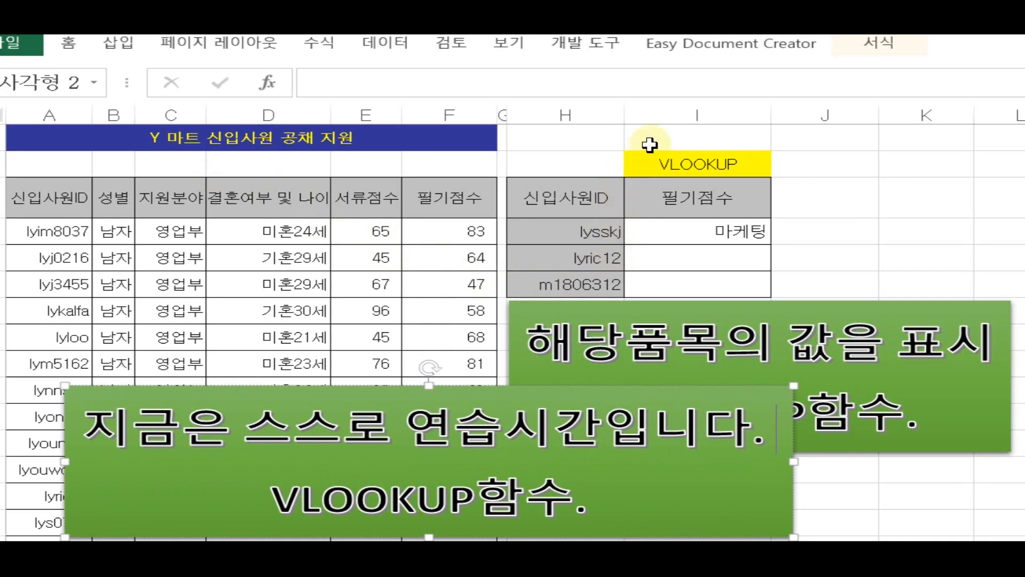